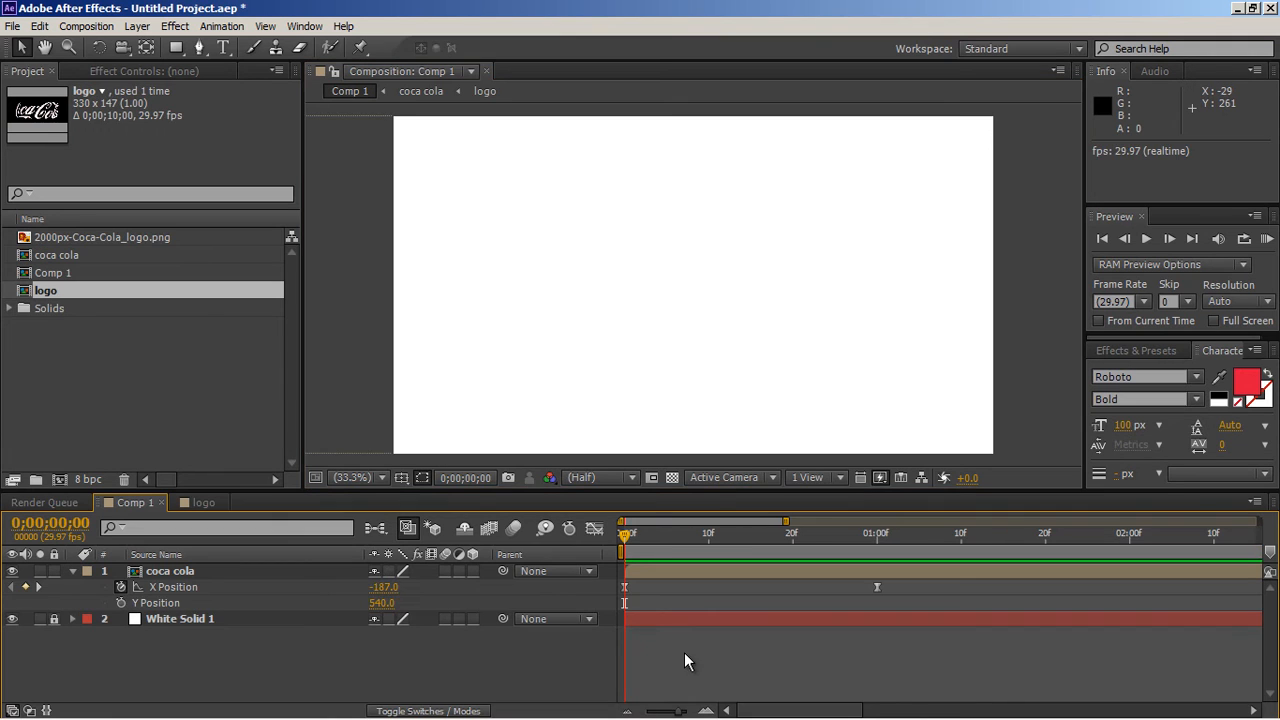
Step: Preview the finished bottle animation in Comp 1
key(space)
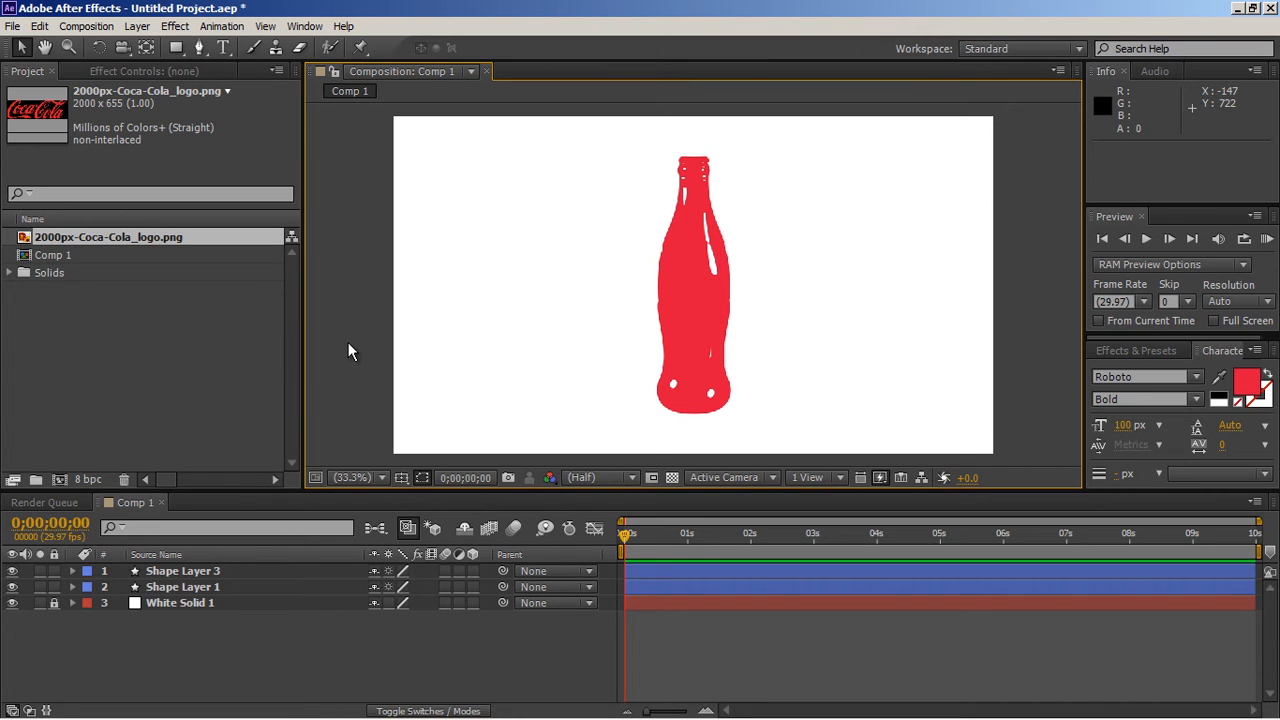
Step: Examine how Shape Layer 1 builds the bottle by toggling Shape 2's visibility off and on and reviewing its transform properties
click(280, 588)
click(279, 588)
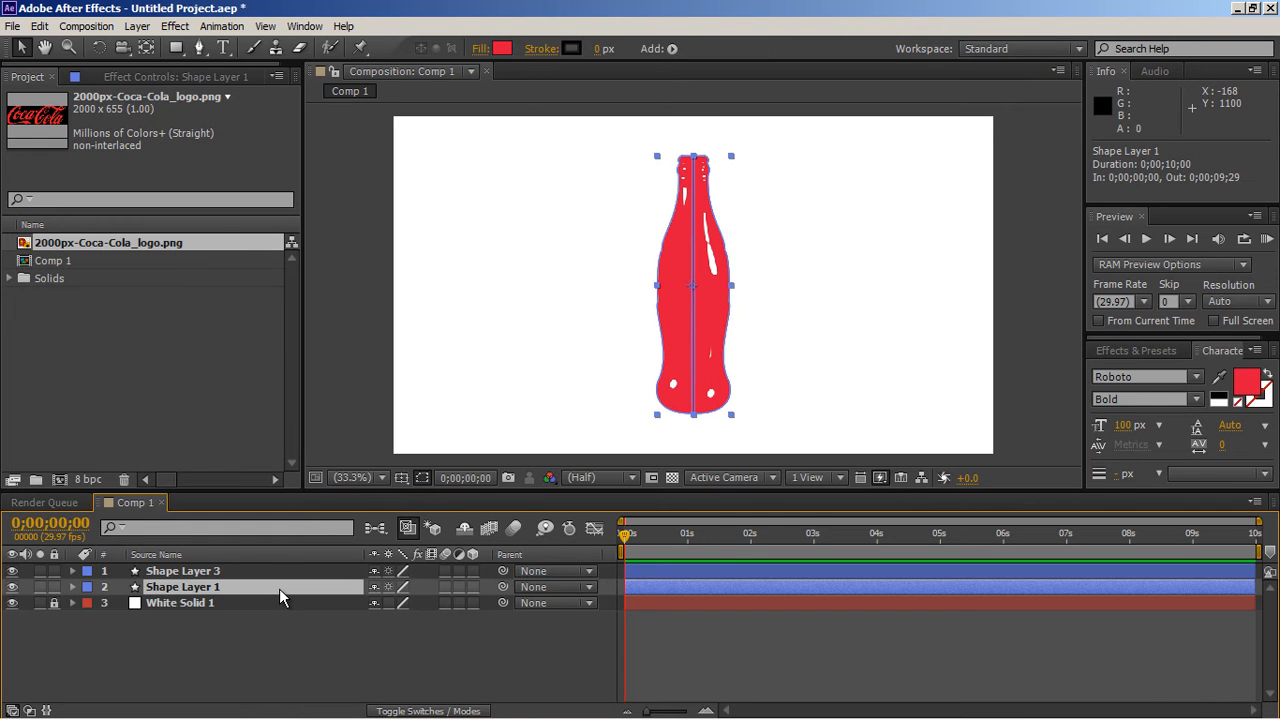
click(72, 588)
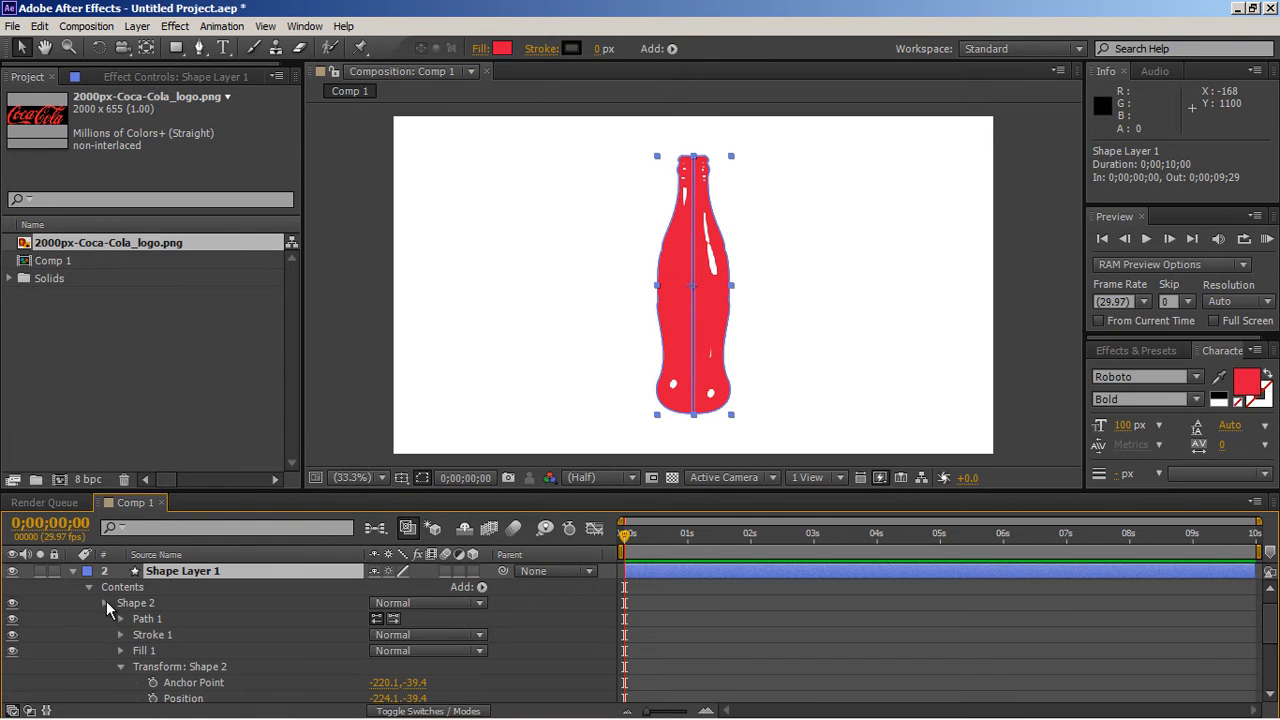
click(105, 603)
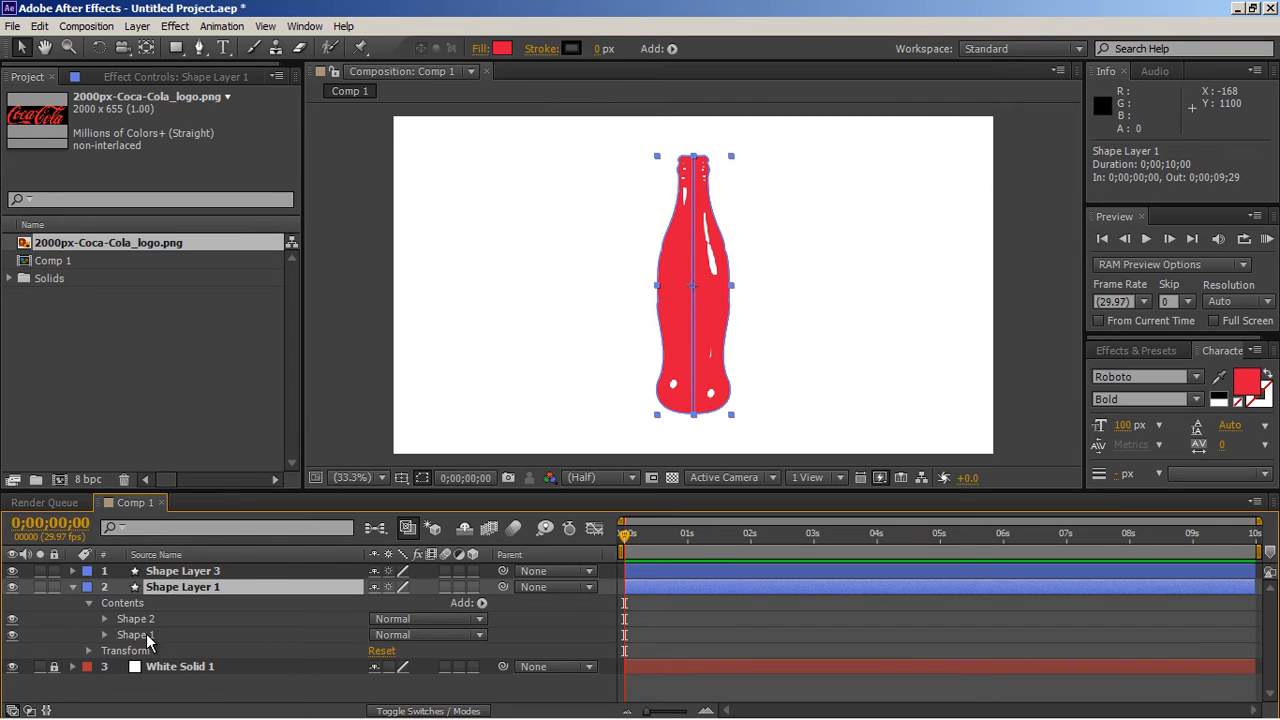
click(12, 619)
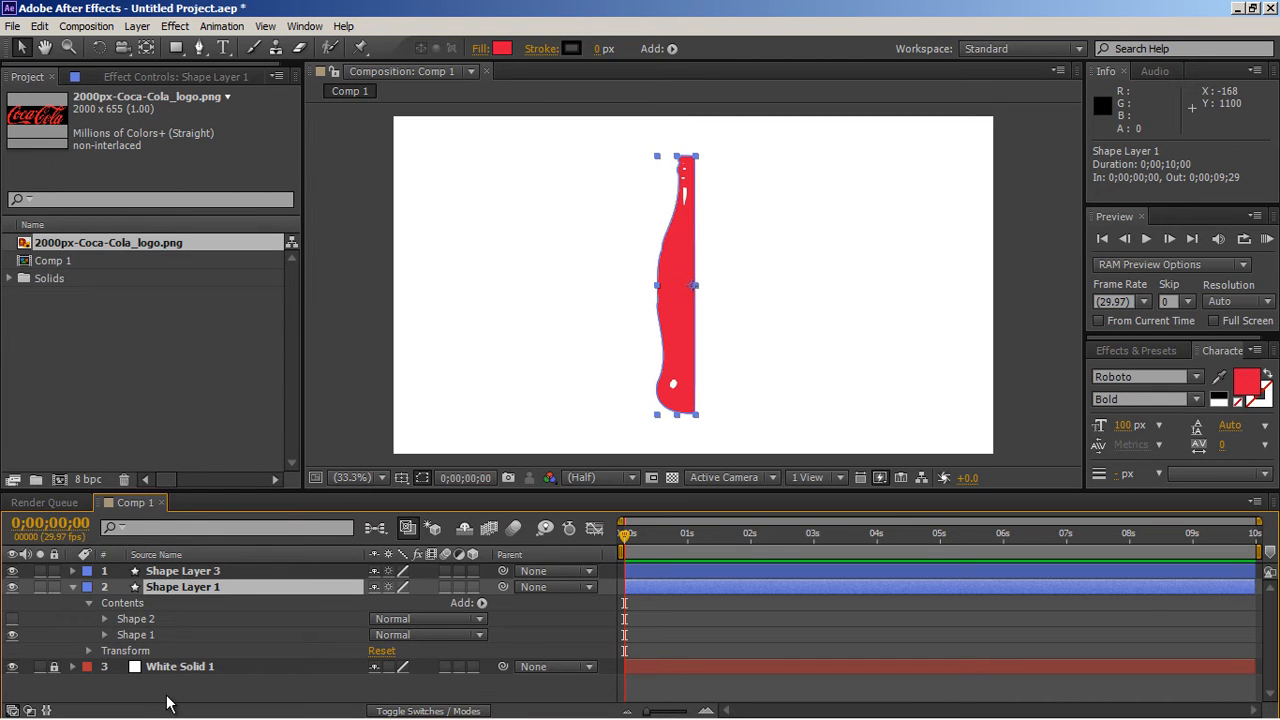
click(13, 619)
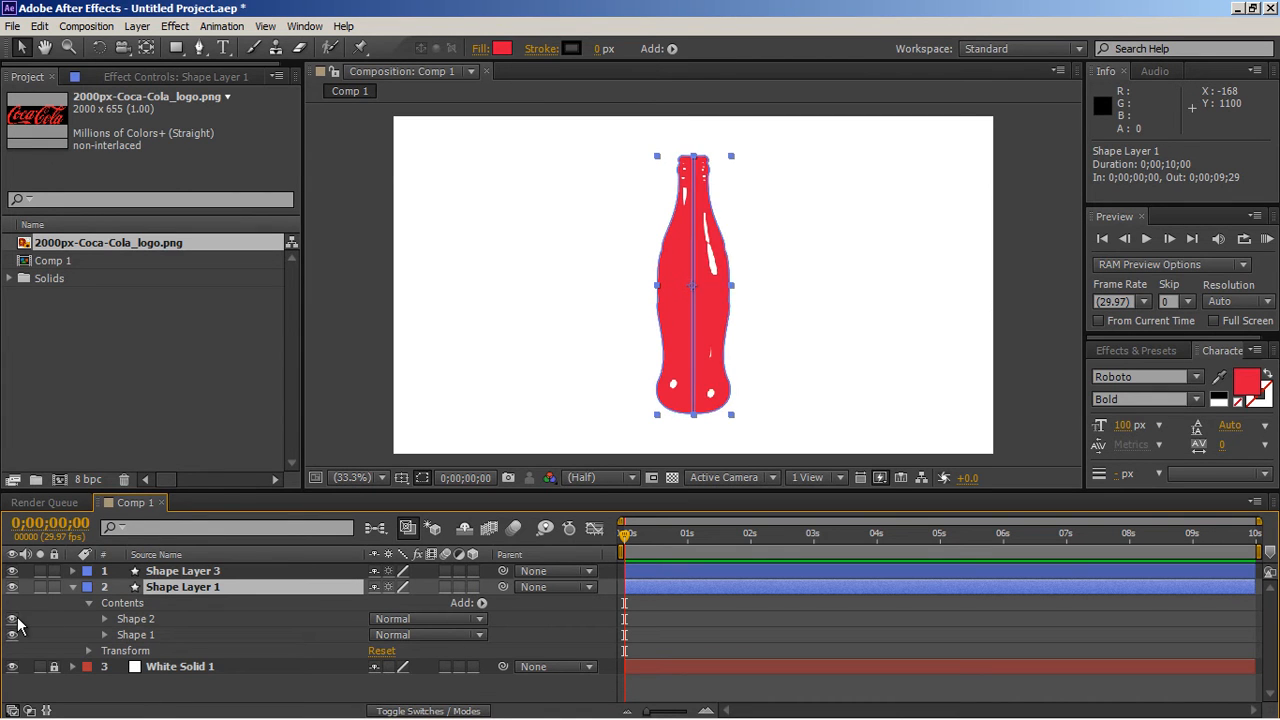
click(106, 619)
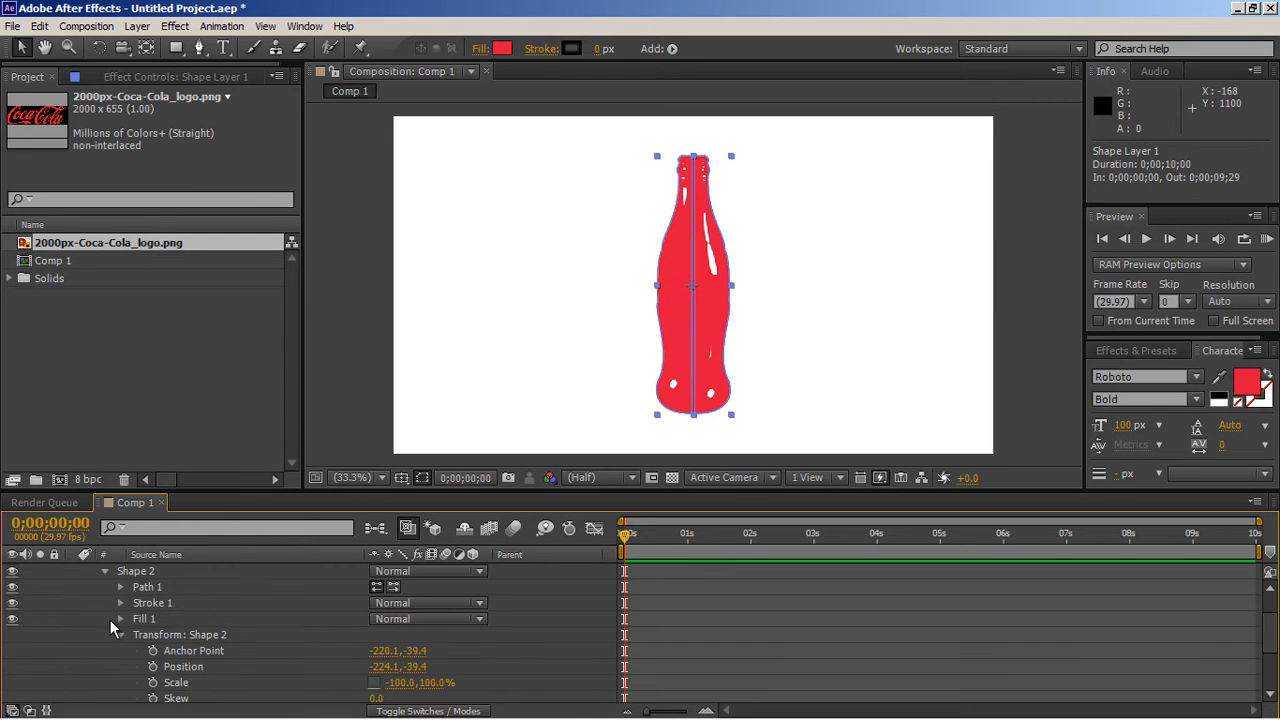
scroll(160, 637, down, 1)
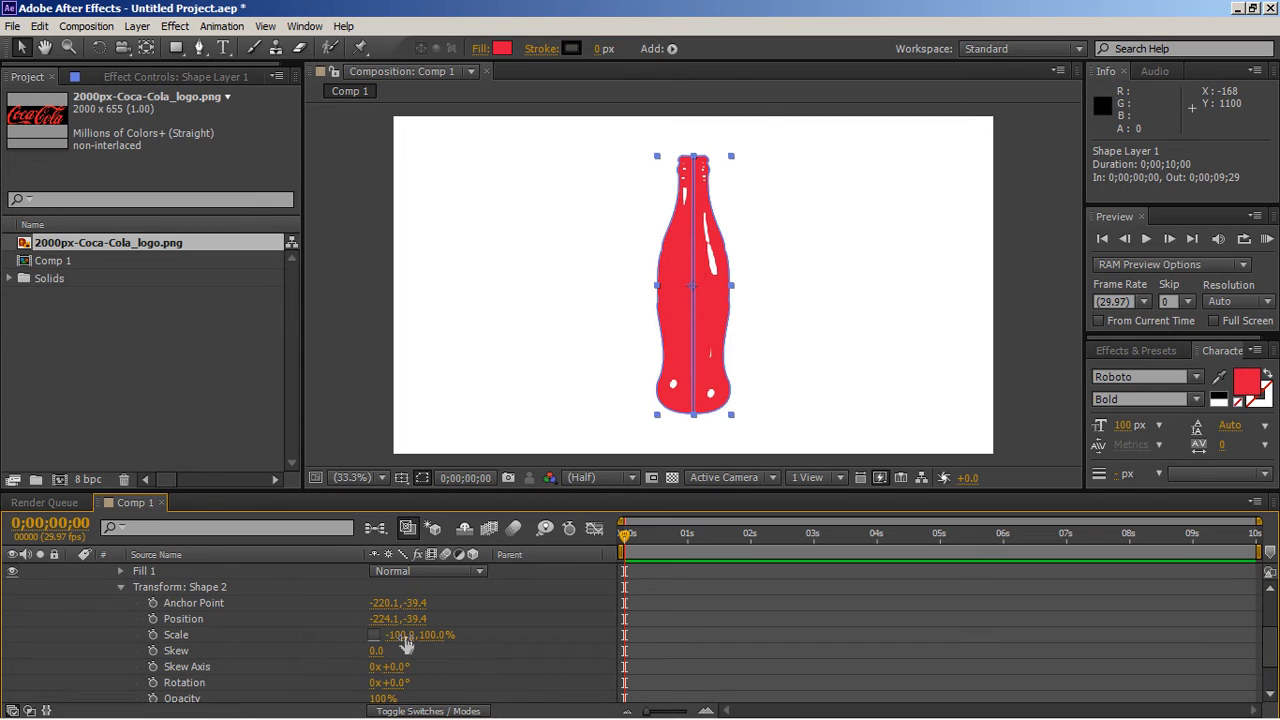
scroll(91, 611, up, 2)
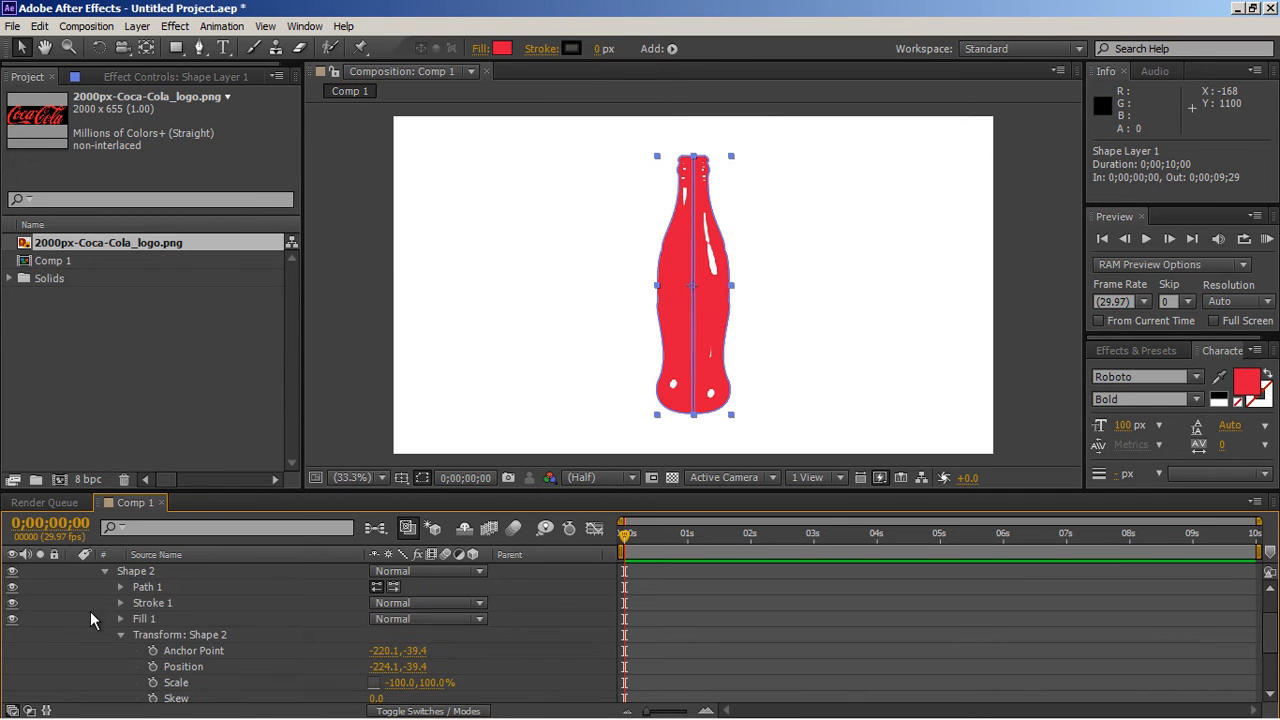
scroll(85, 592, up, 2)
click(78, 588)
click(76, 587)
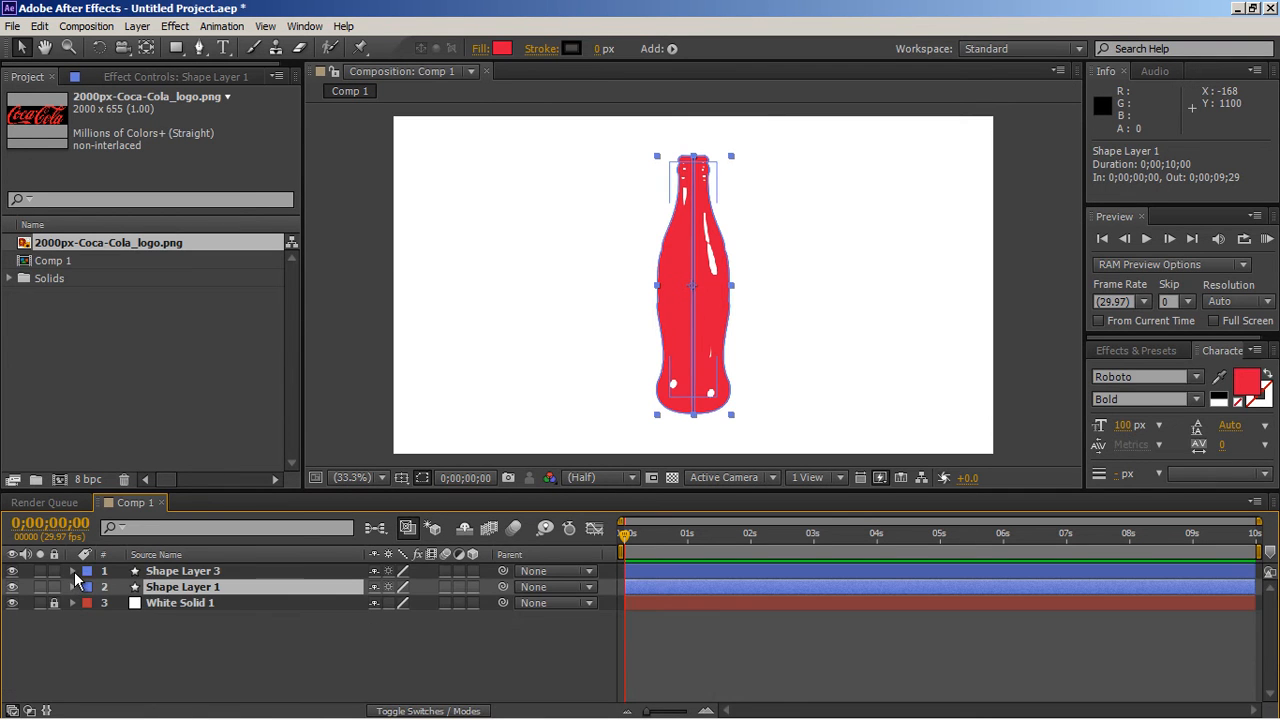
Step: Examine the ellipses and shapes that make up the highlights in Shape Layer 3
click(73, 571)
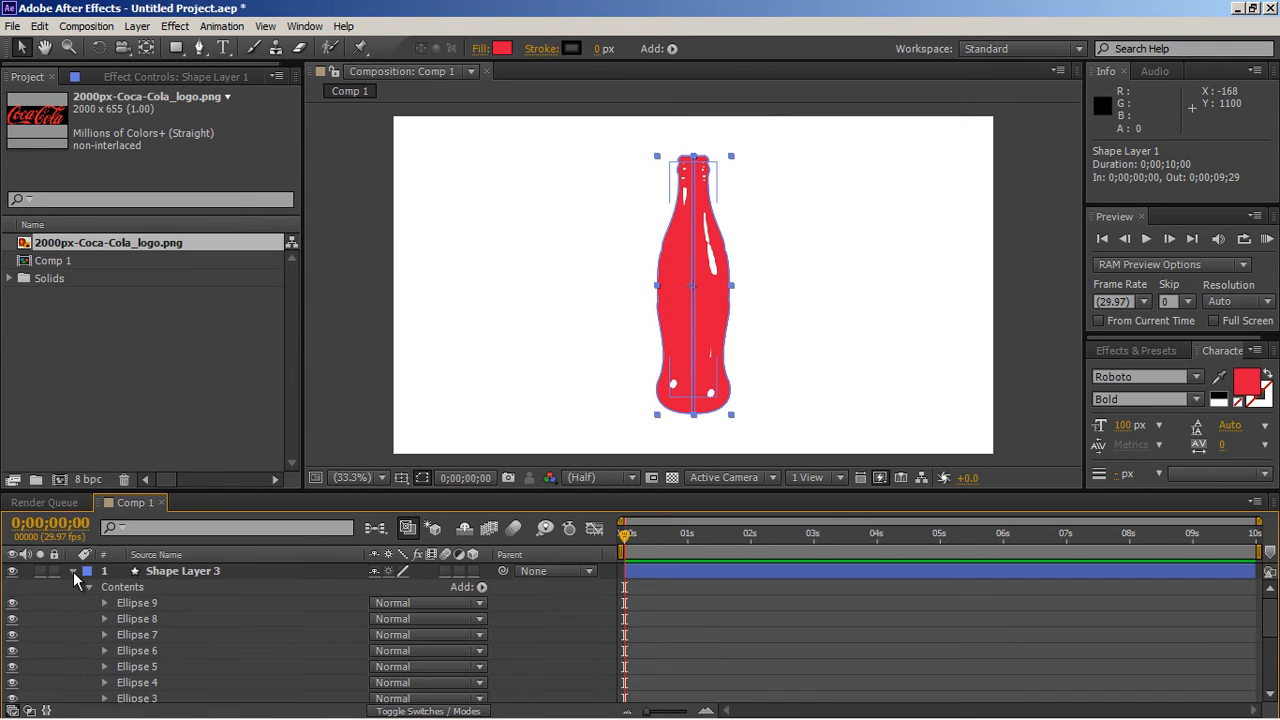
click(205, 570)
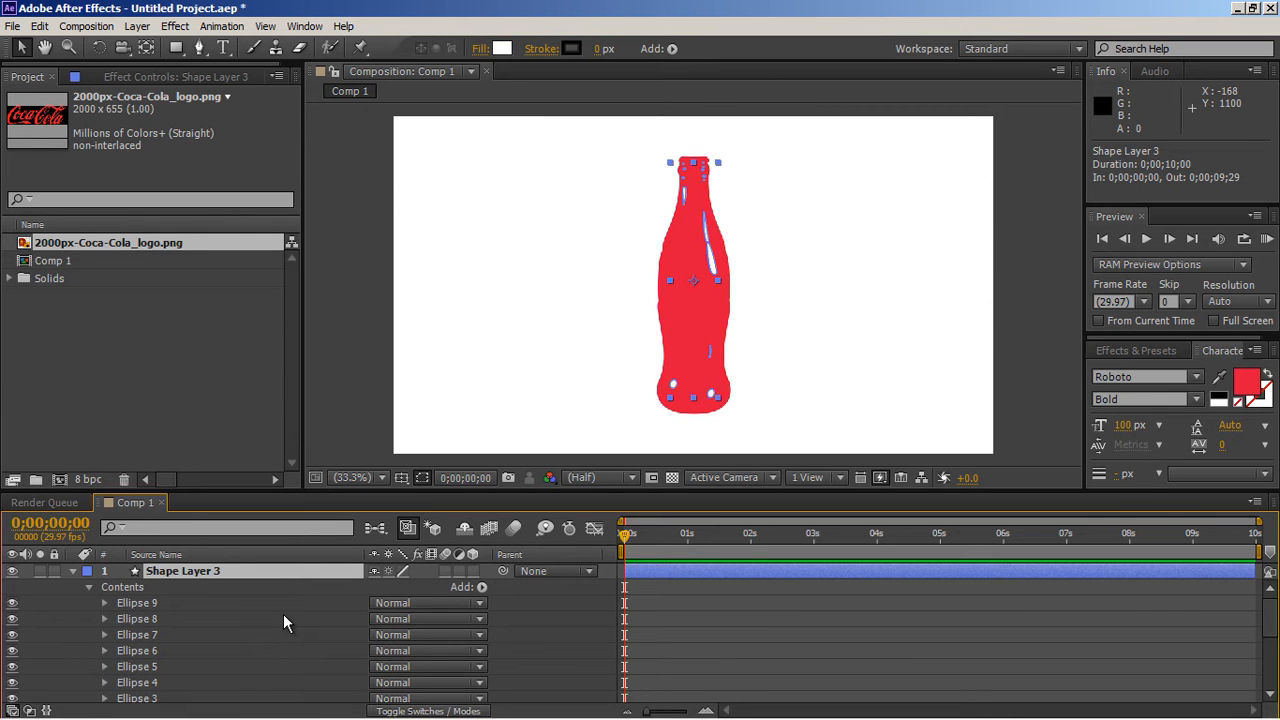
scroll(283, 614, down, 3)
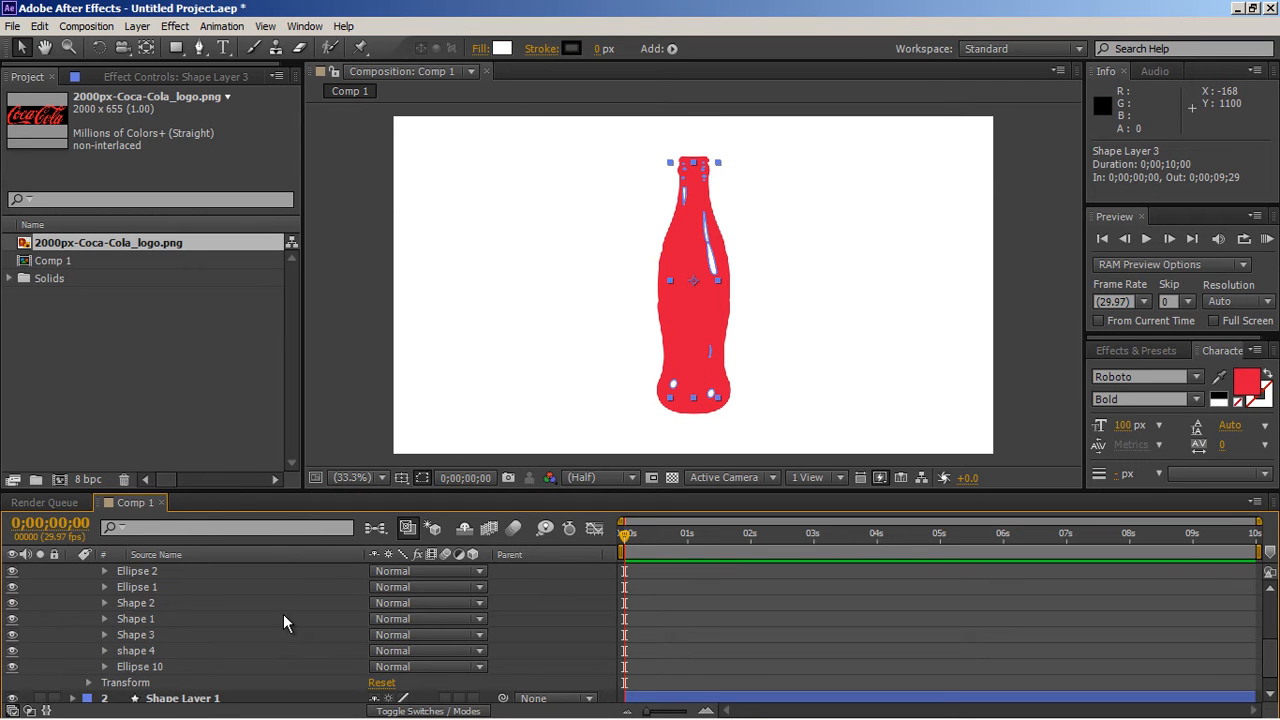
scroll(284, 622, up, 3)
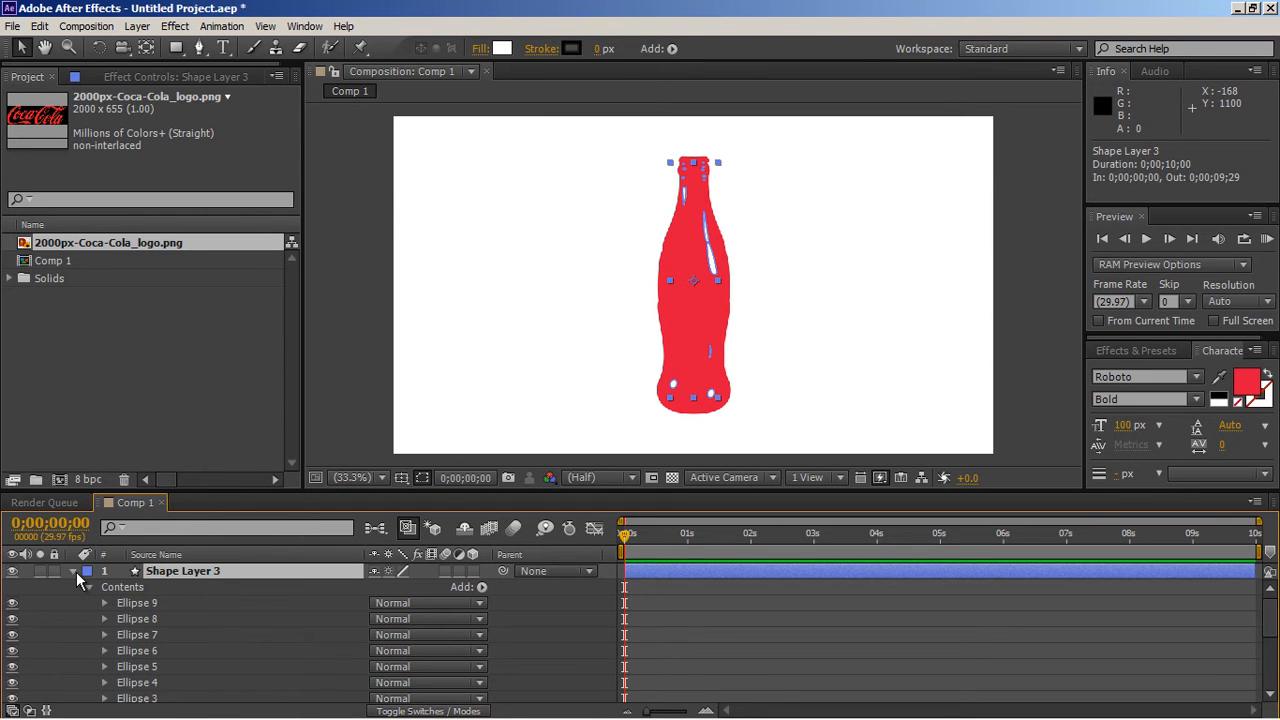
click(73, 571)
click(259, 644)
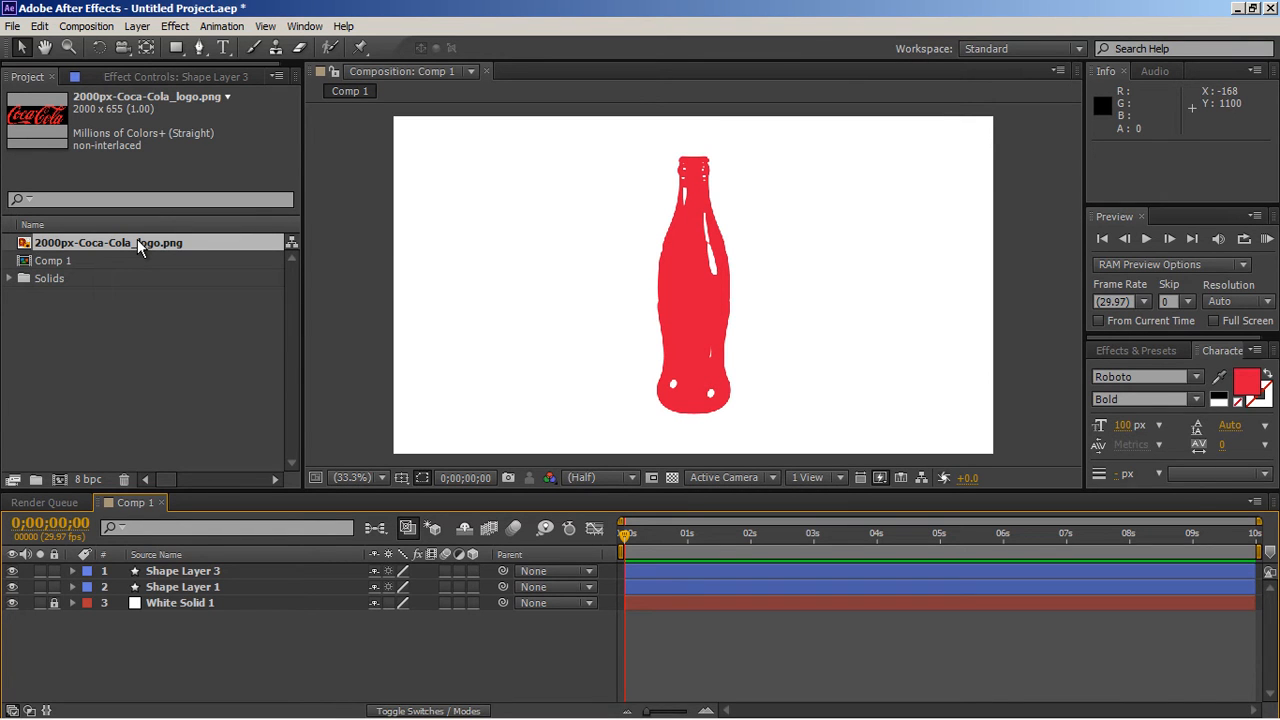
Step: Add 2000px-Coca-Cola_logo.png above the shape layers and whiten it with a Levels effect, raising Output Black to 236
drag(138, 242, 256, 572)
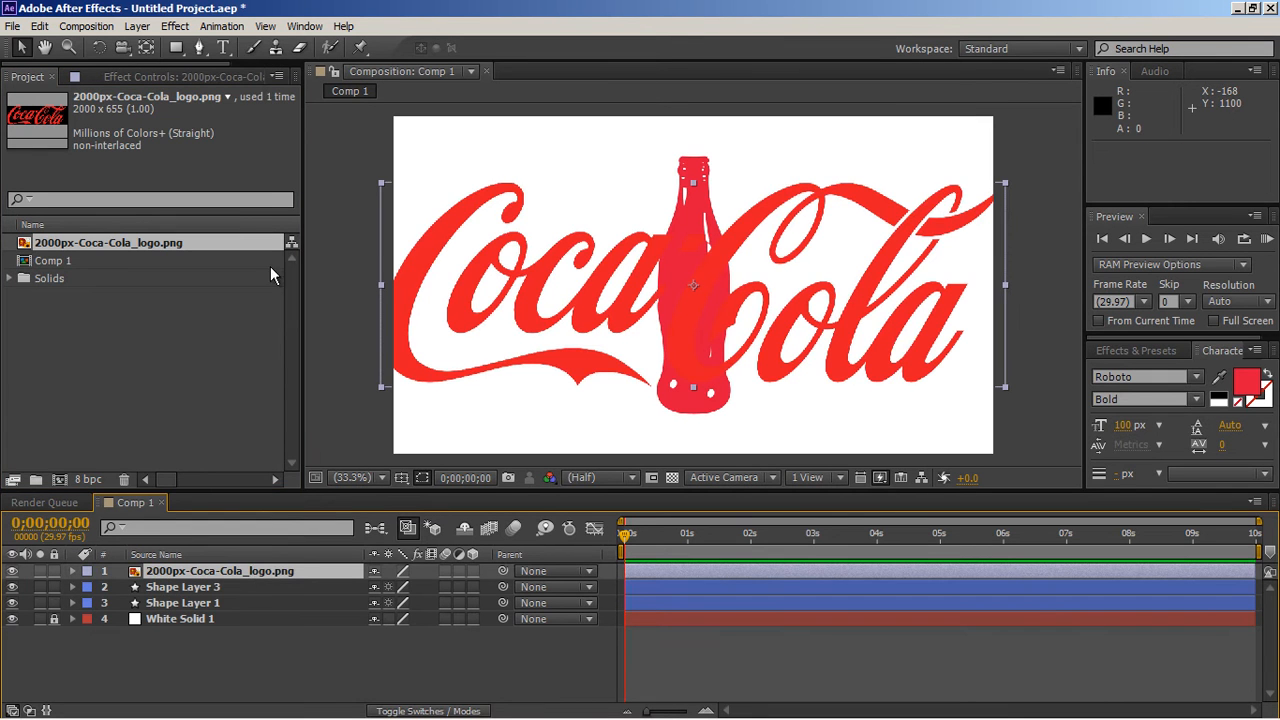
click(176, 28)
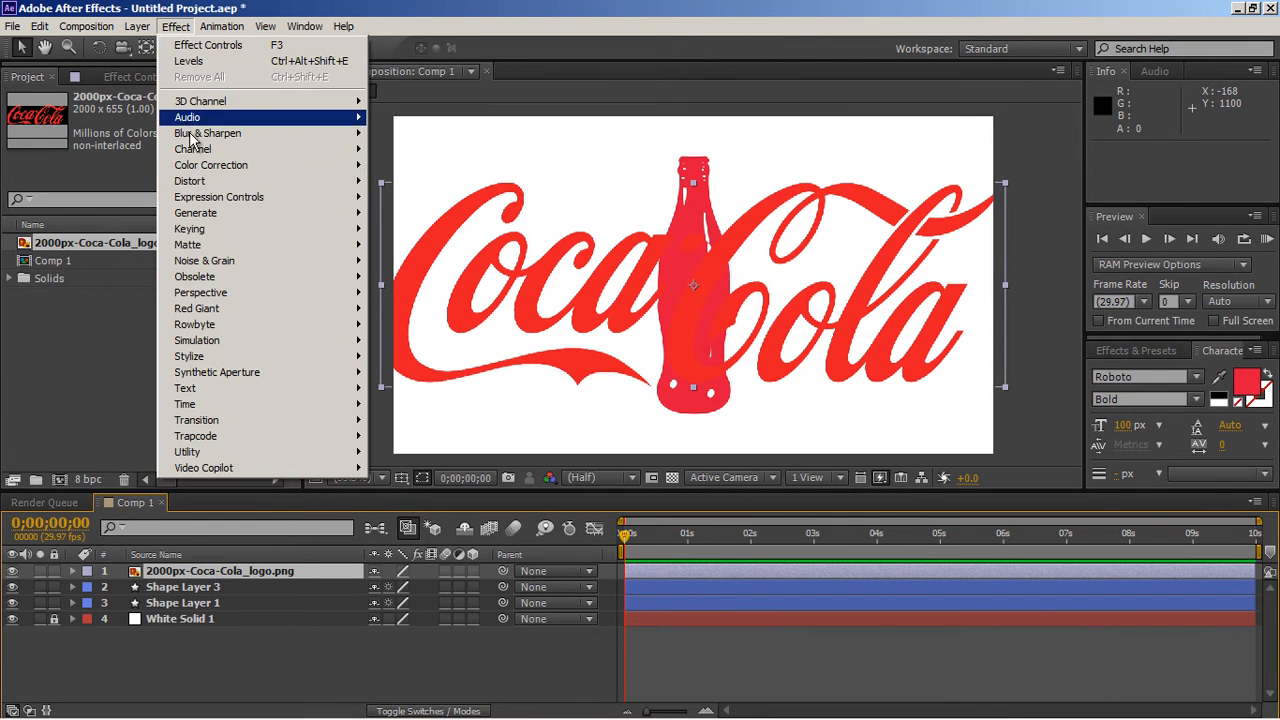
mouse_move(213, 173)
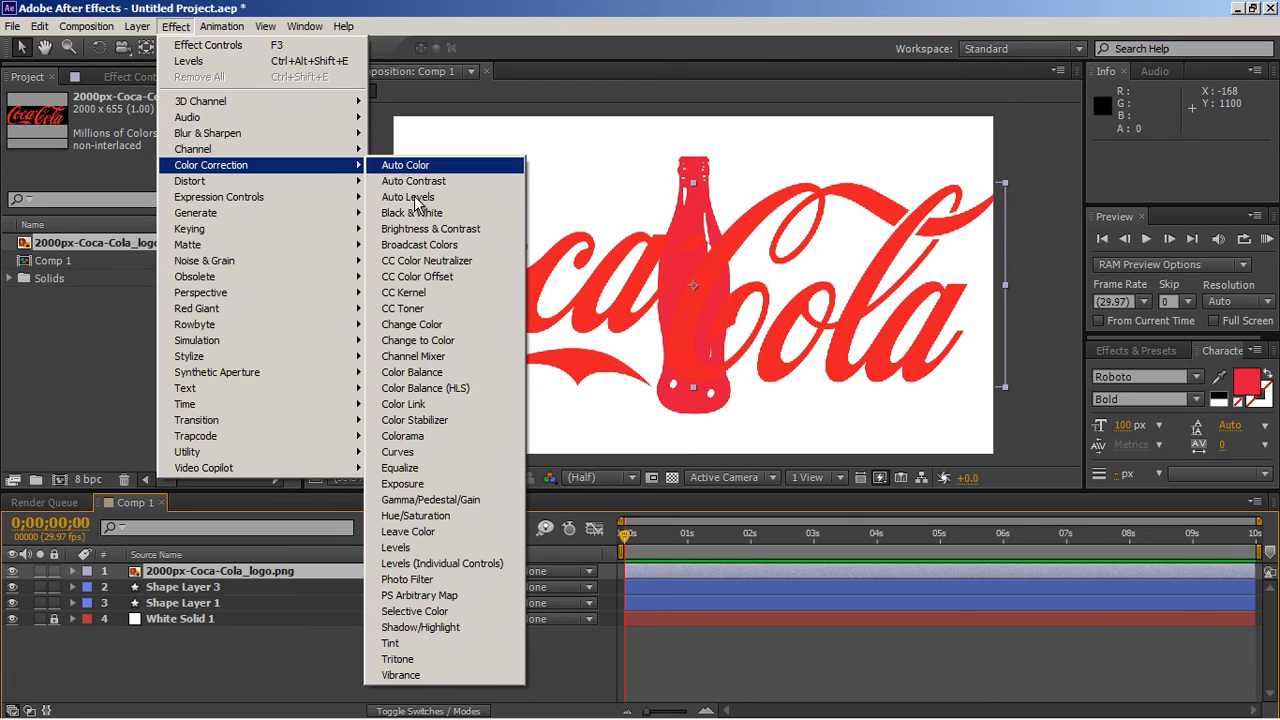
click(434, 548)
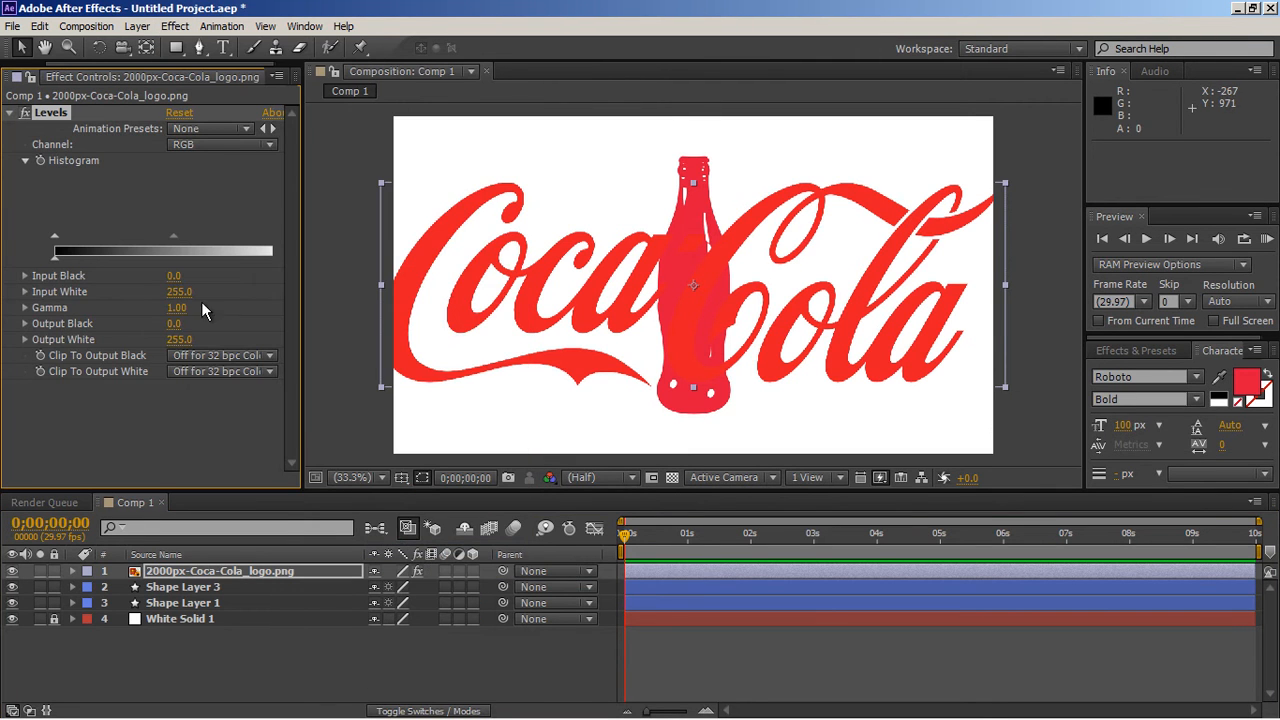
drag(55, 262, 275, 263)
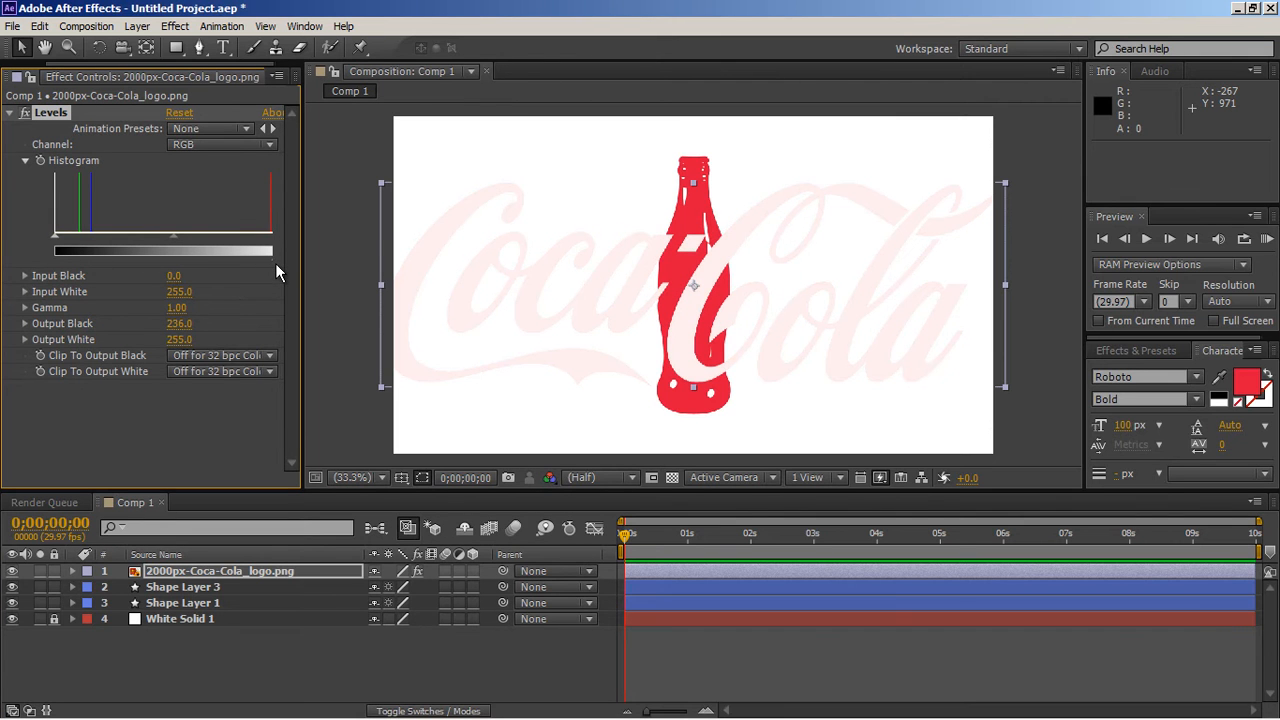
Step: Scale the logo layer down to 12% to fit the bottle's width, trying 20% and 15% on the way
click(215, 574)
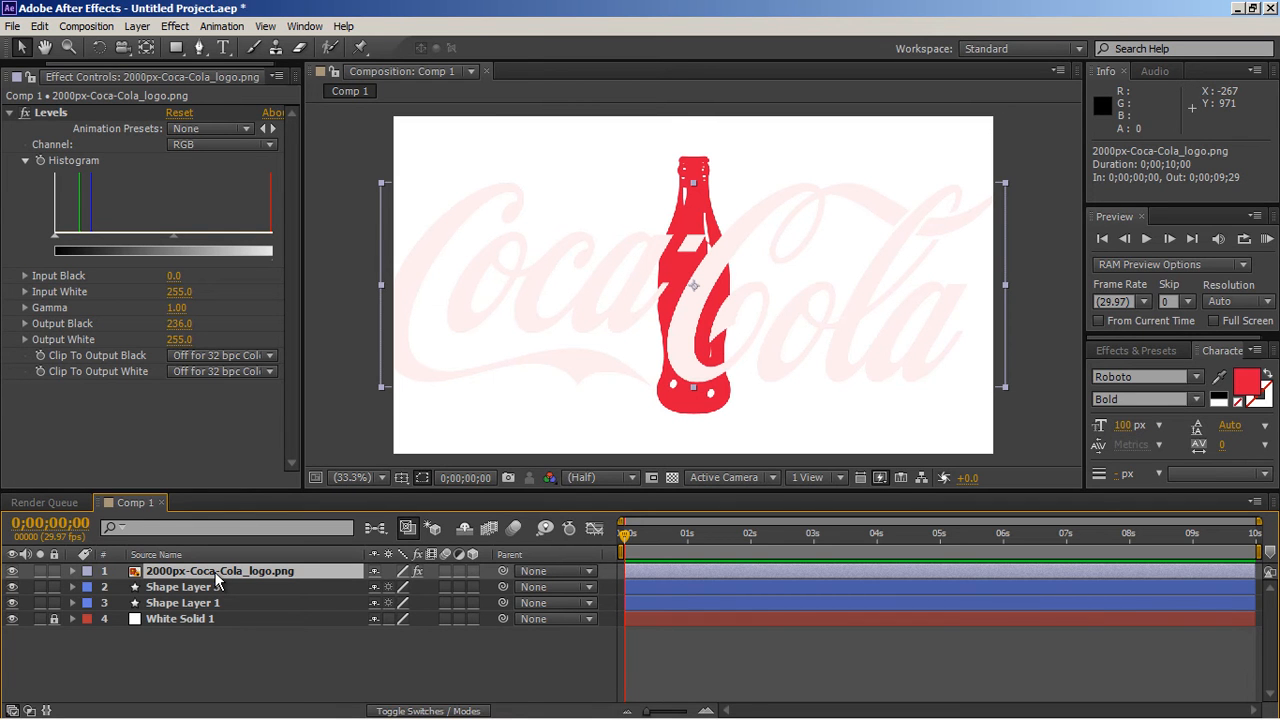
key(s)
click(398, 587)
text(20)
key(Return)
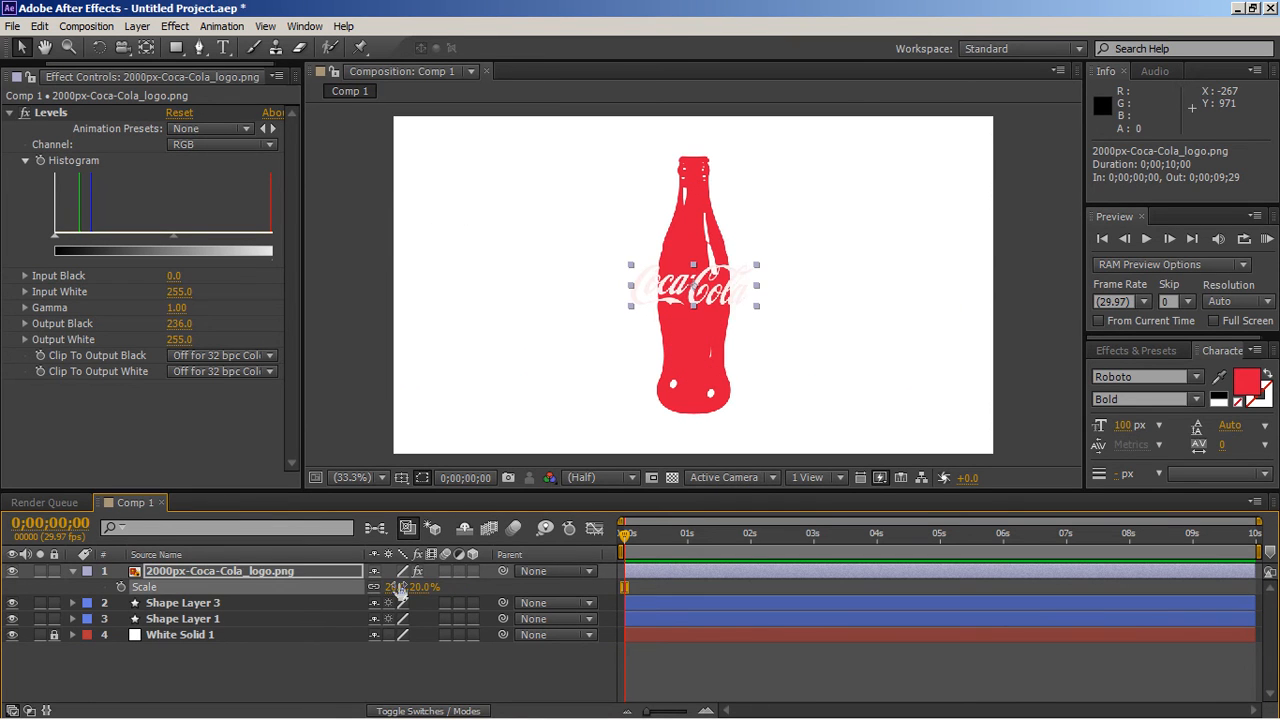
click(400, 588)
text(1)
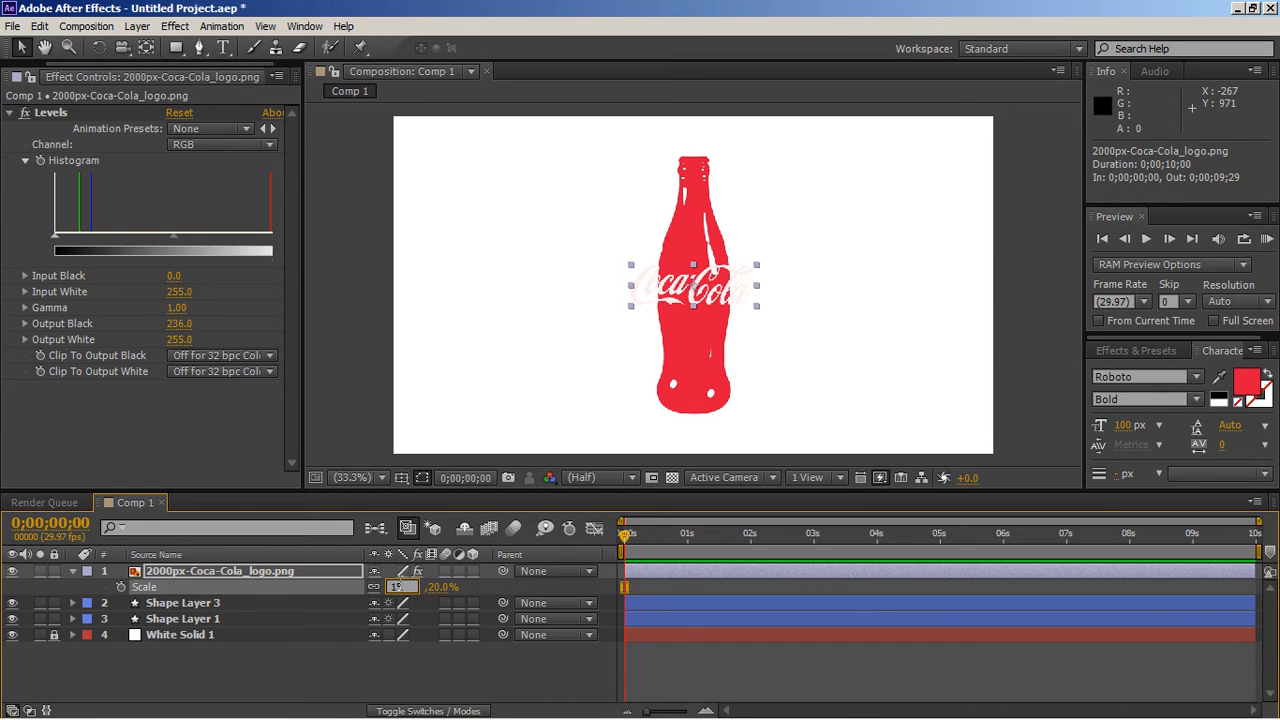
text(5)
key(Return)
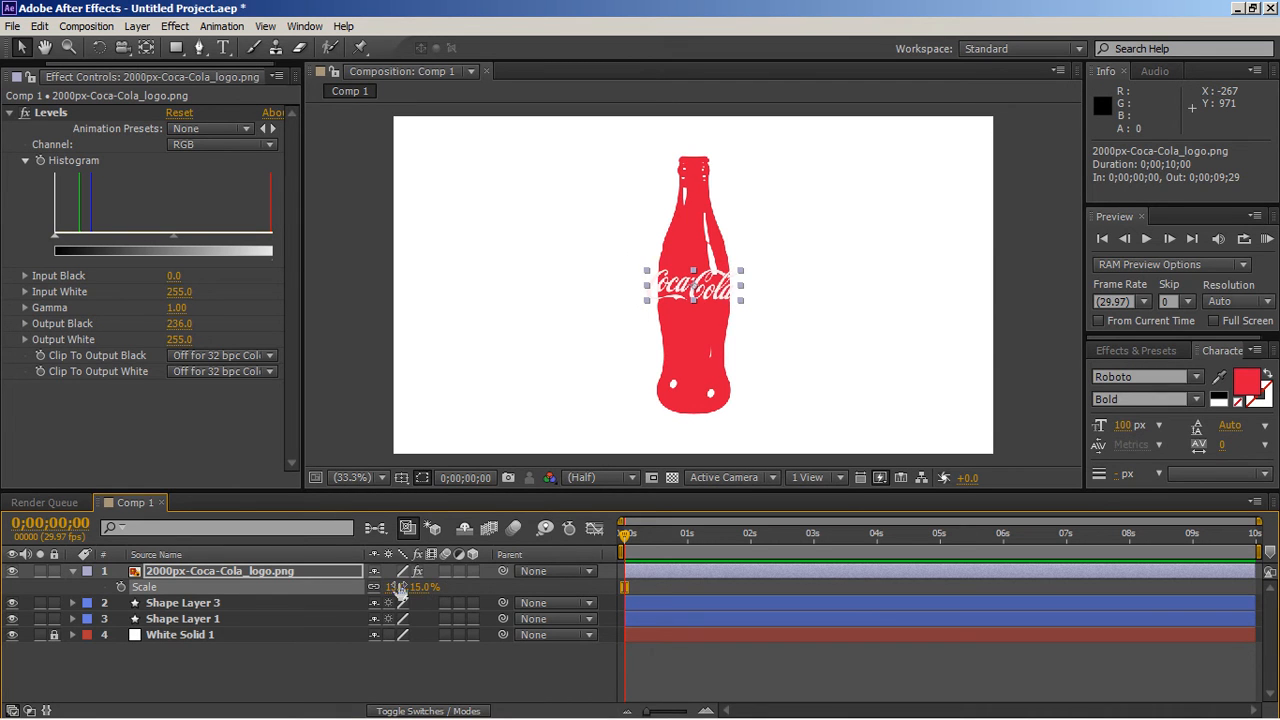
click(400, 590)
text(12)
key(Return)
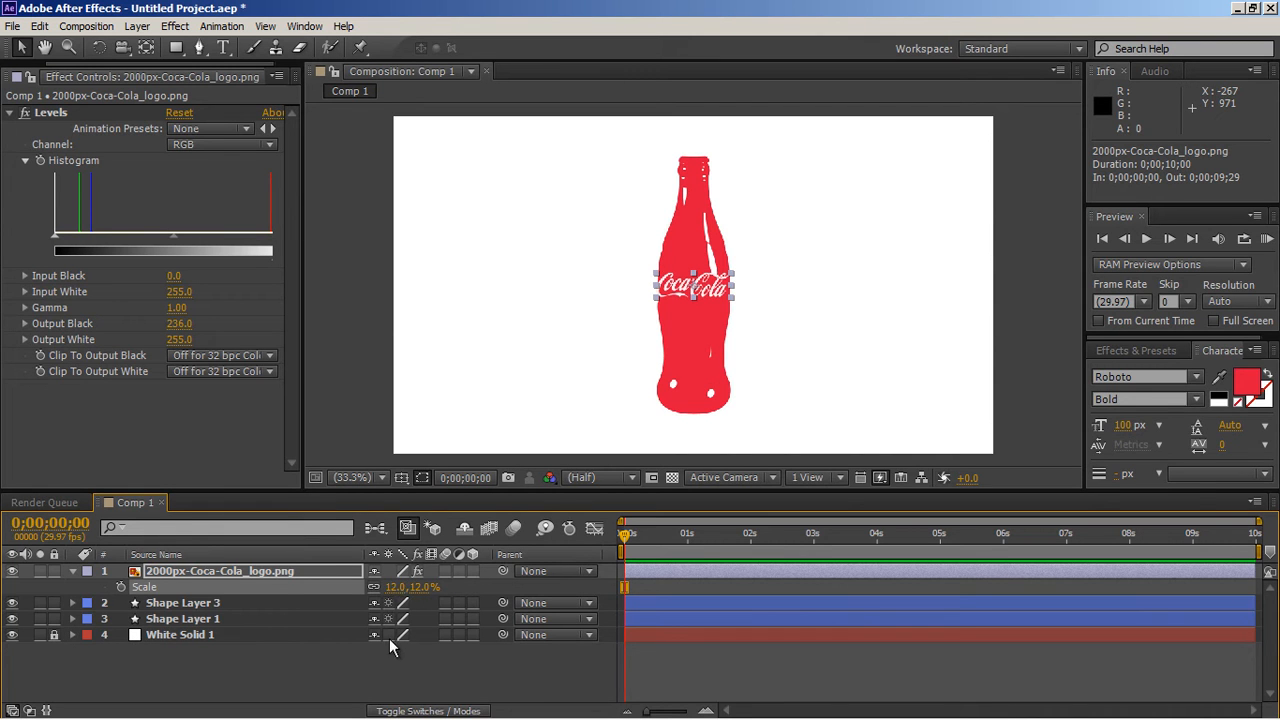
click(387, 656)
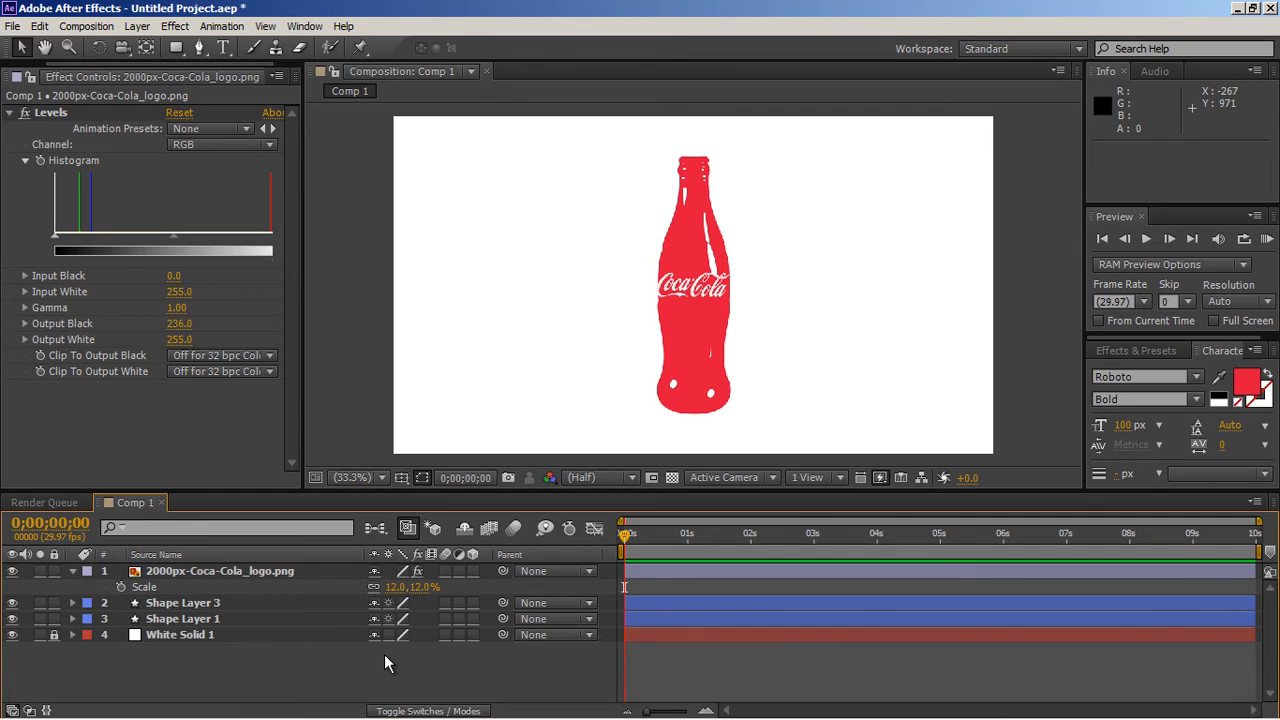
Step: Nudge the logo layer down the bottle to position 963, 600 and collapse its properties
click(299, 570)
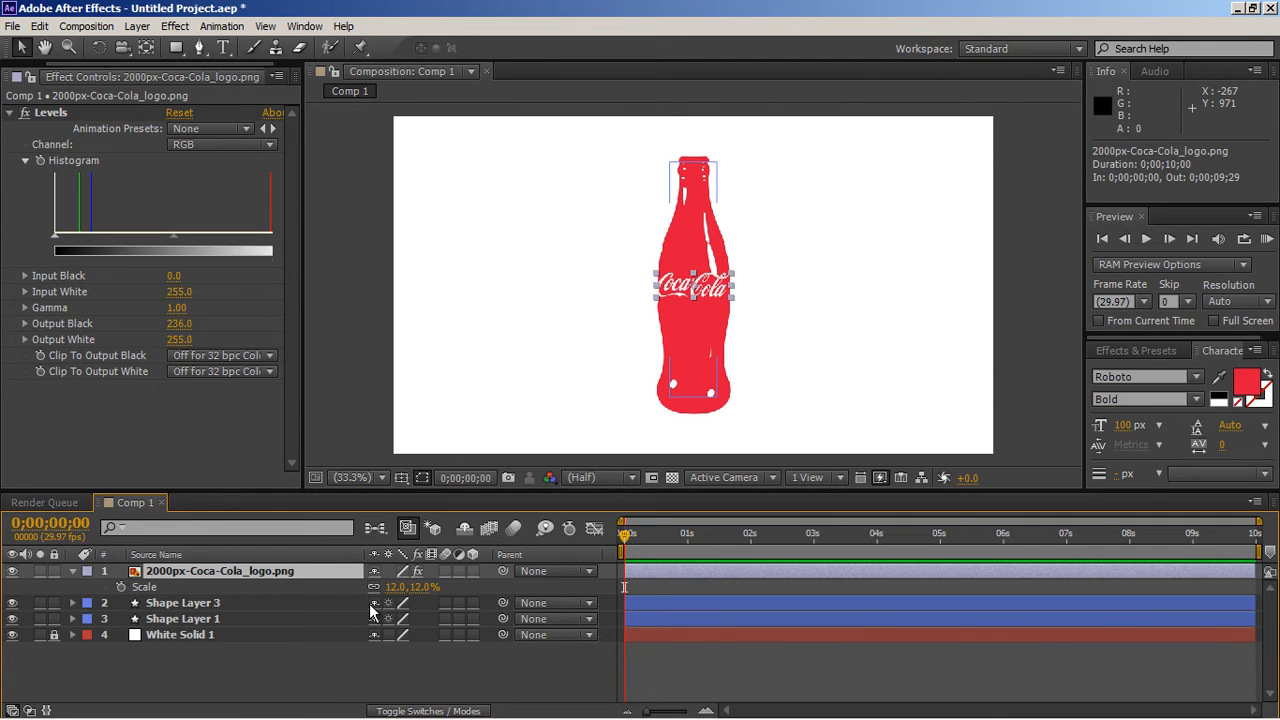
key(shift+Down)
key(shift+Down)
key(shift+Down)
key(shift+Down)
key(shift+Down)
key(shift+Down)
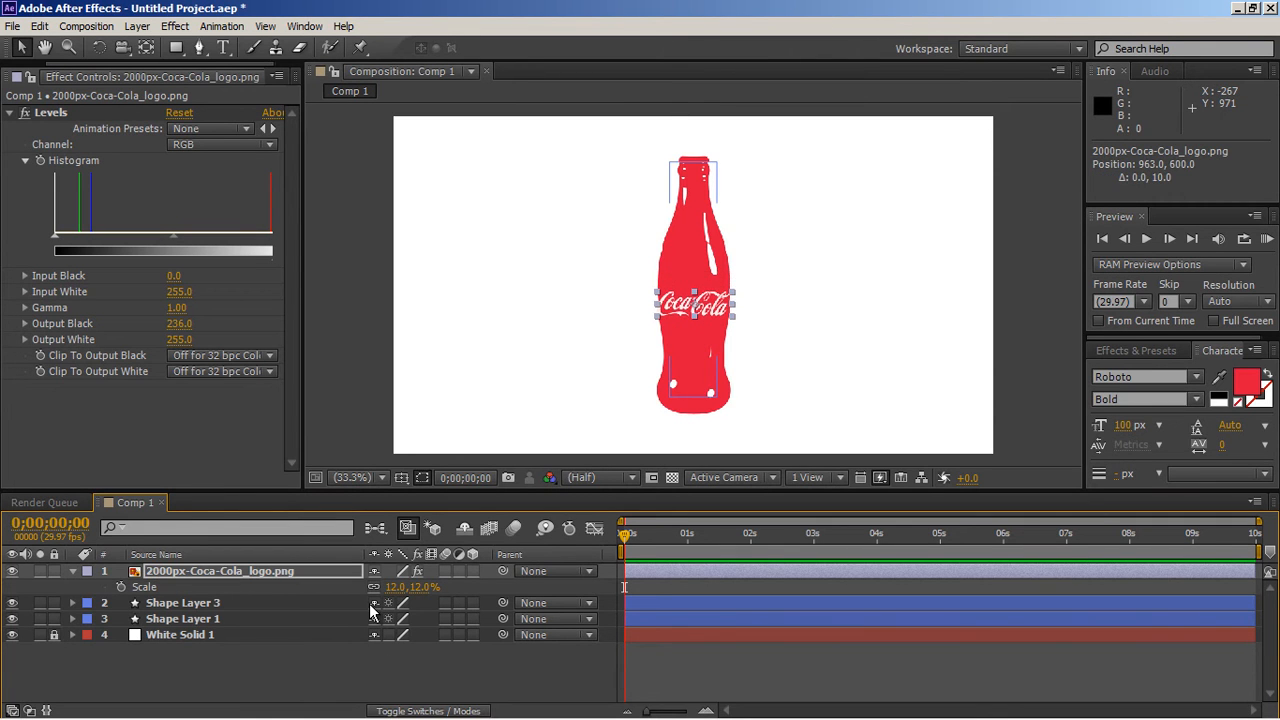
click(380, 661)
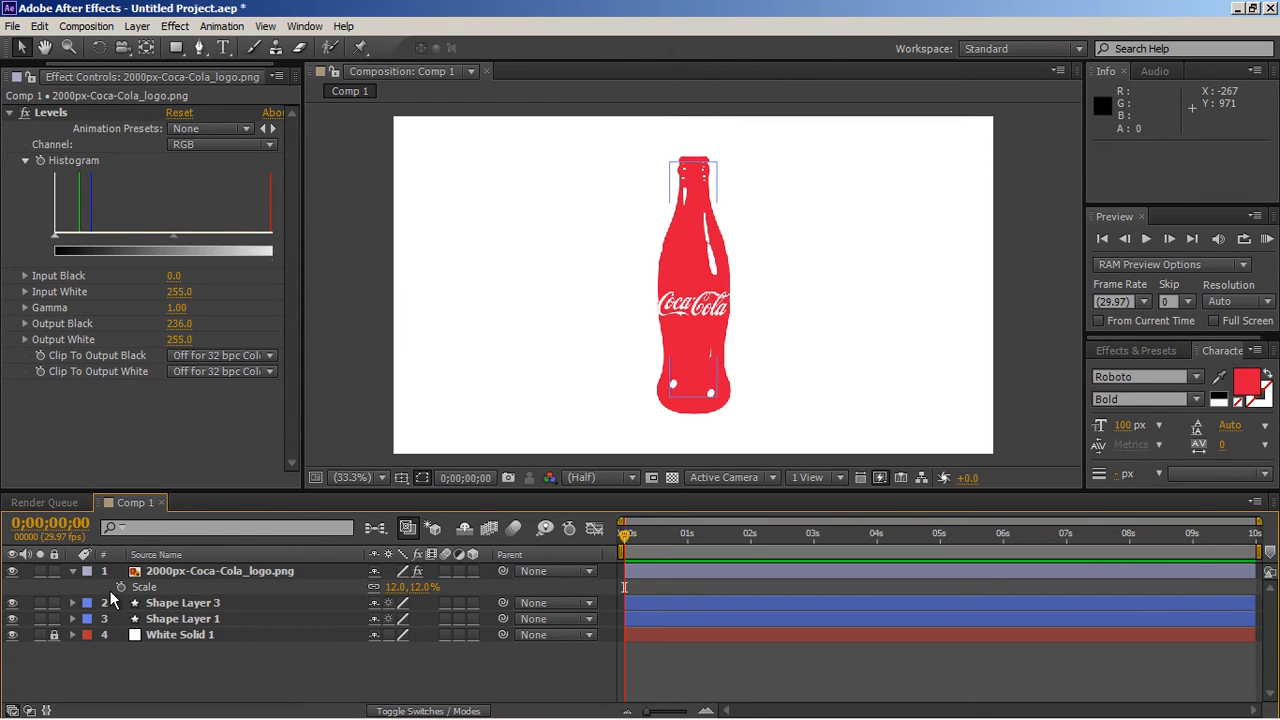
click(72, 570)
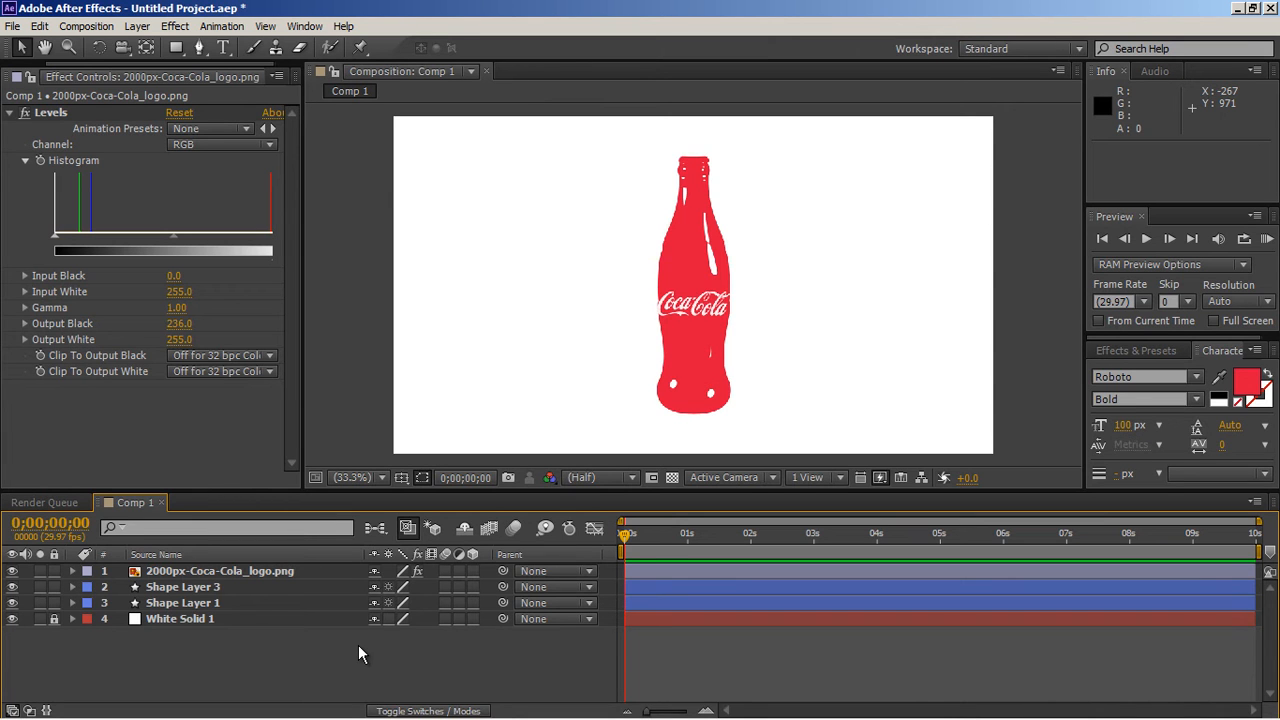
click(333, 574)
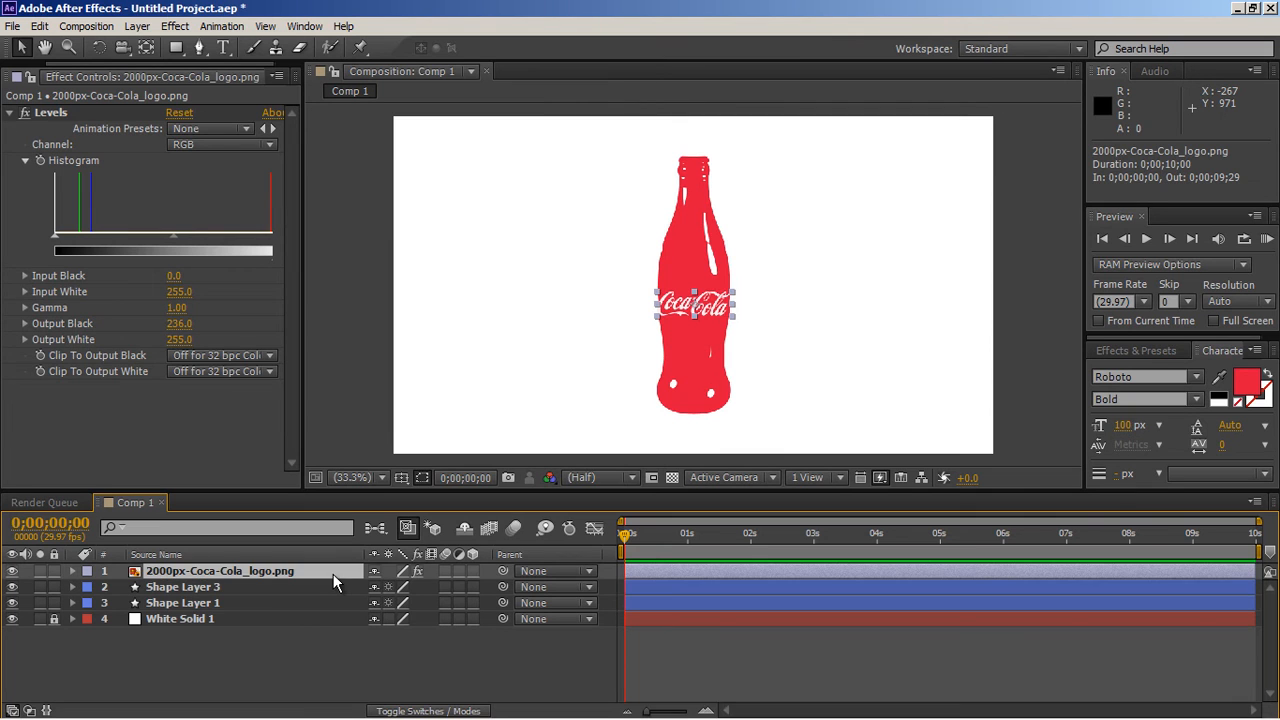
click(139, 28)
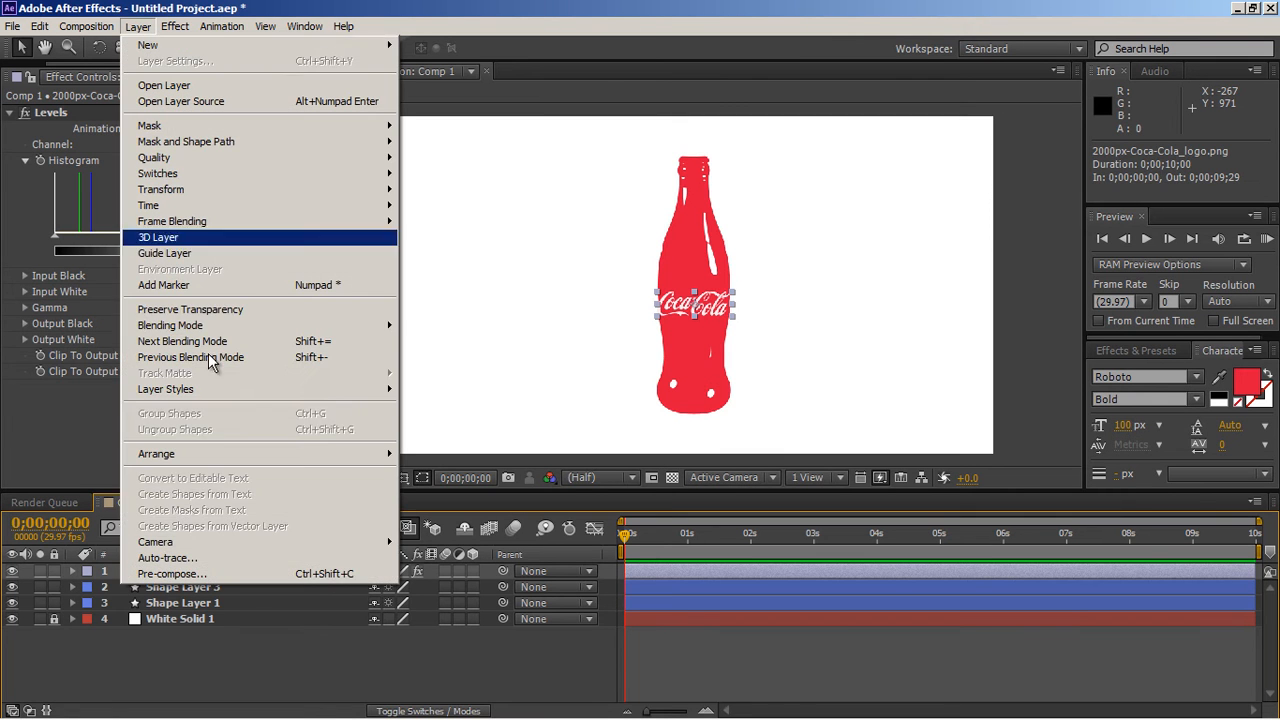
click(197, 576)
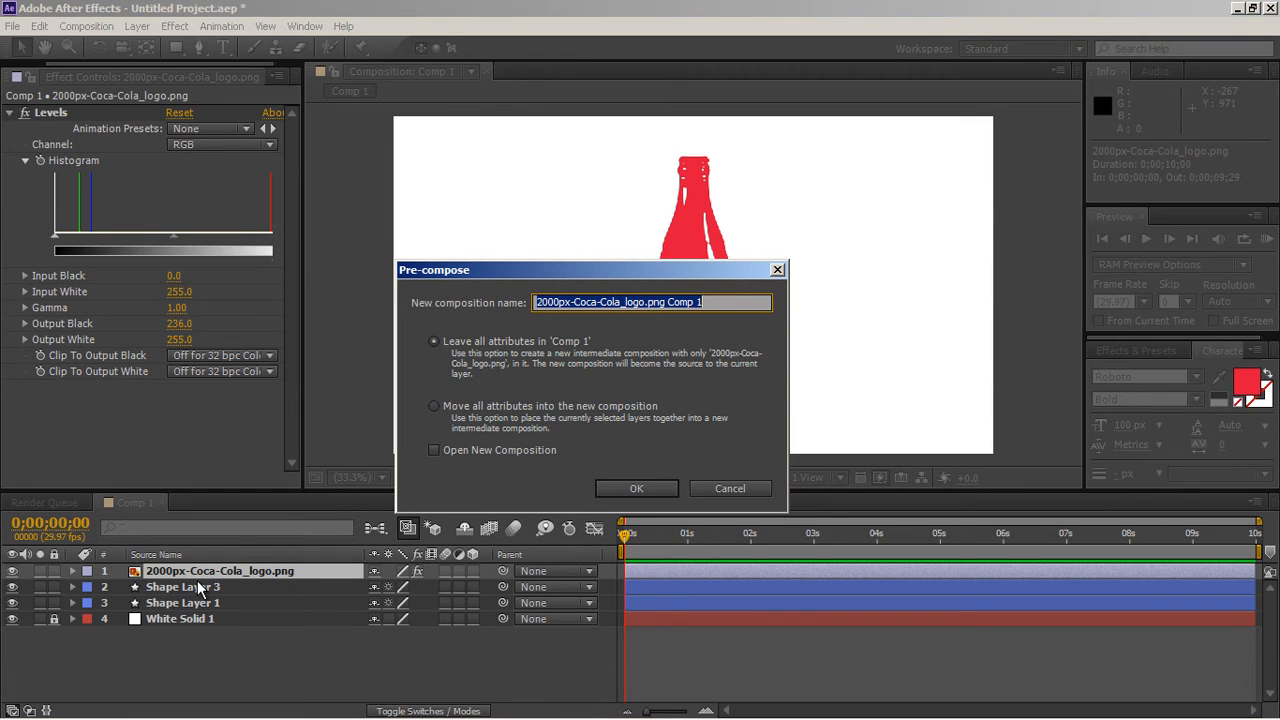
click(730, 488)
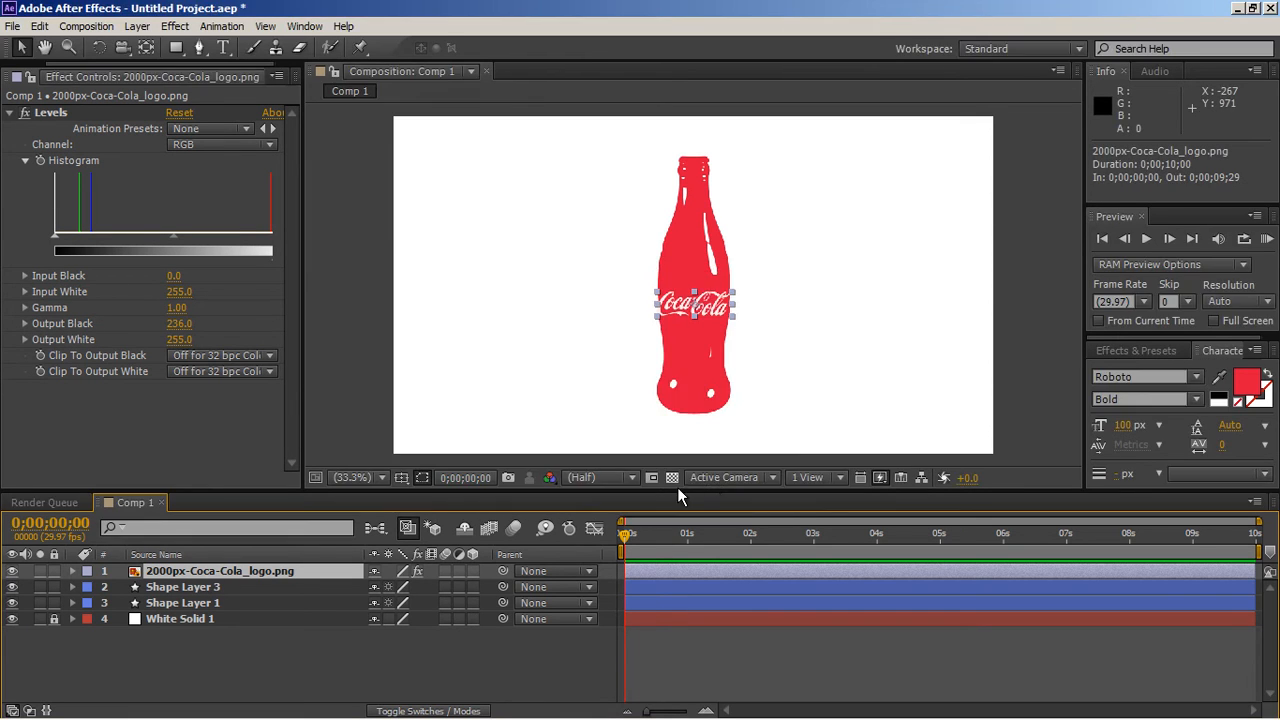
Step: Create a composition named logo at 1920 x 1080 with the Ray-traced 3D renderer
click(103, 26)
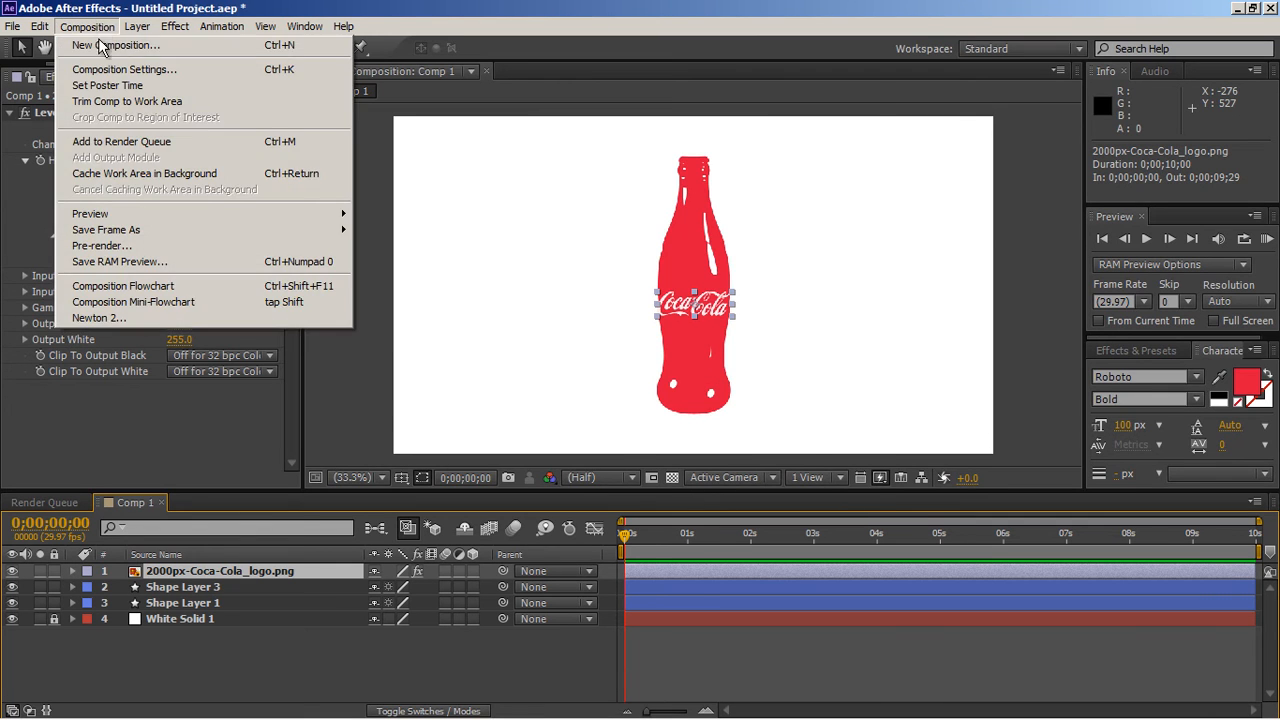
click(100, 74)
key(BackSpace)
text(logo)
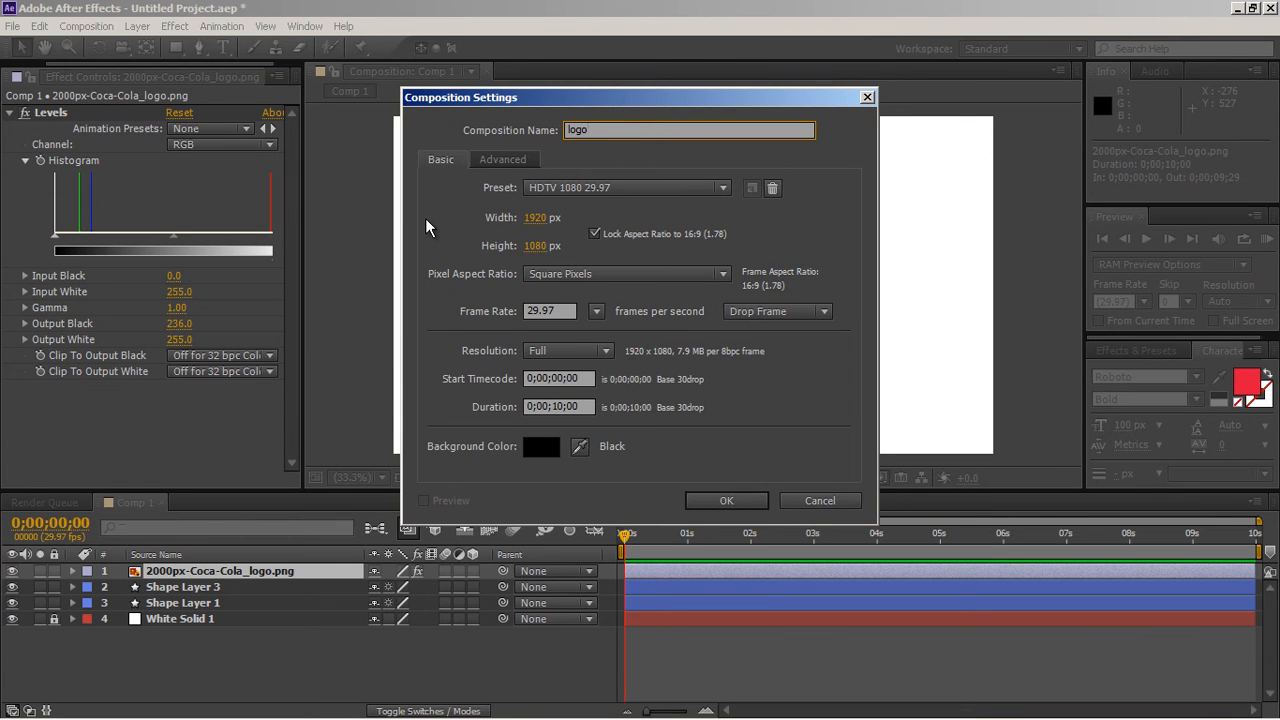
click(491, 160)
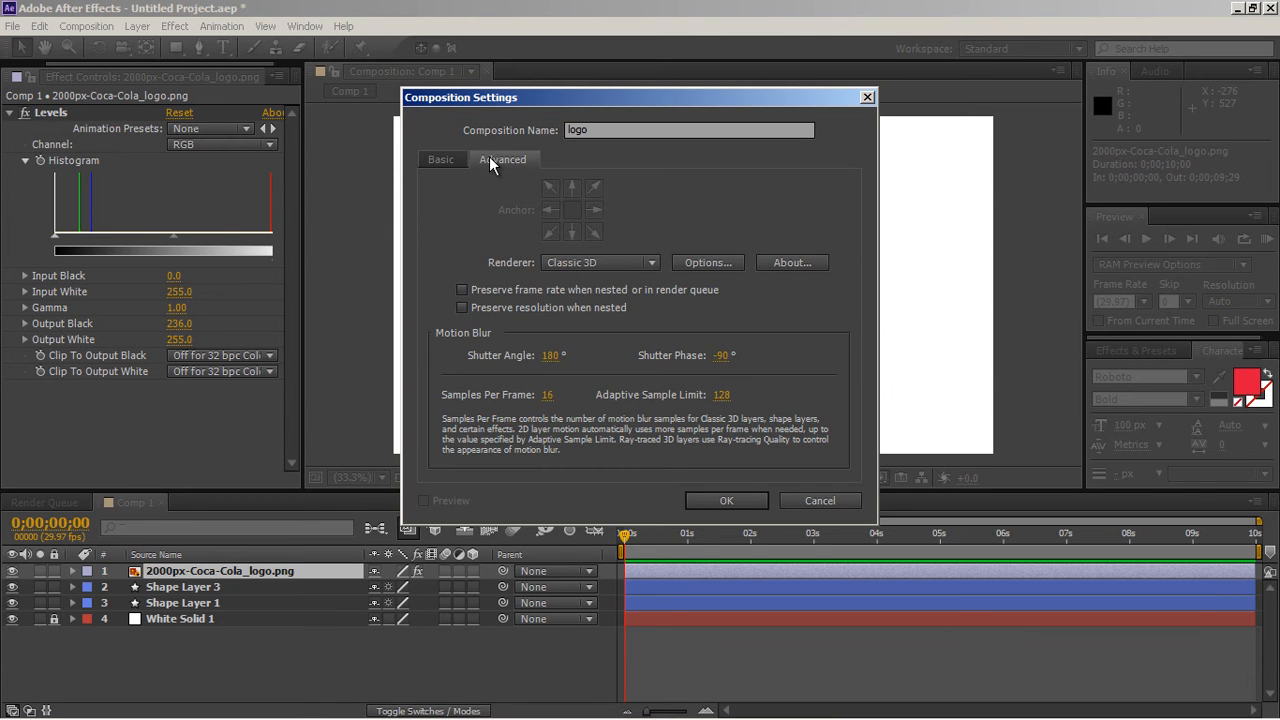
click(570, 262)
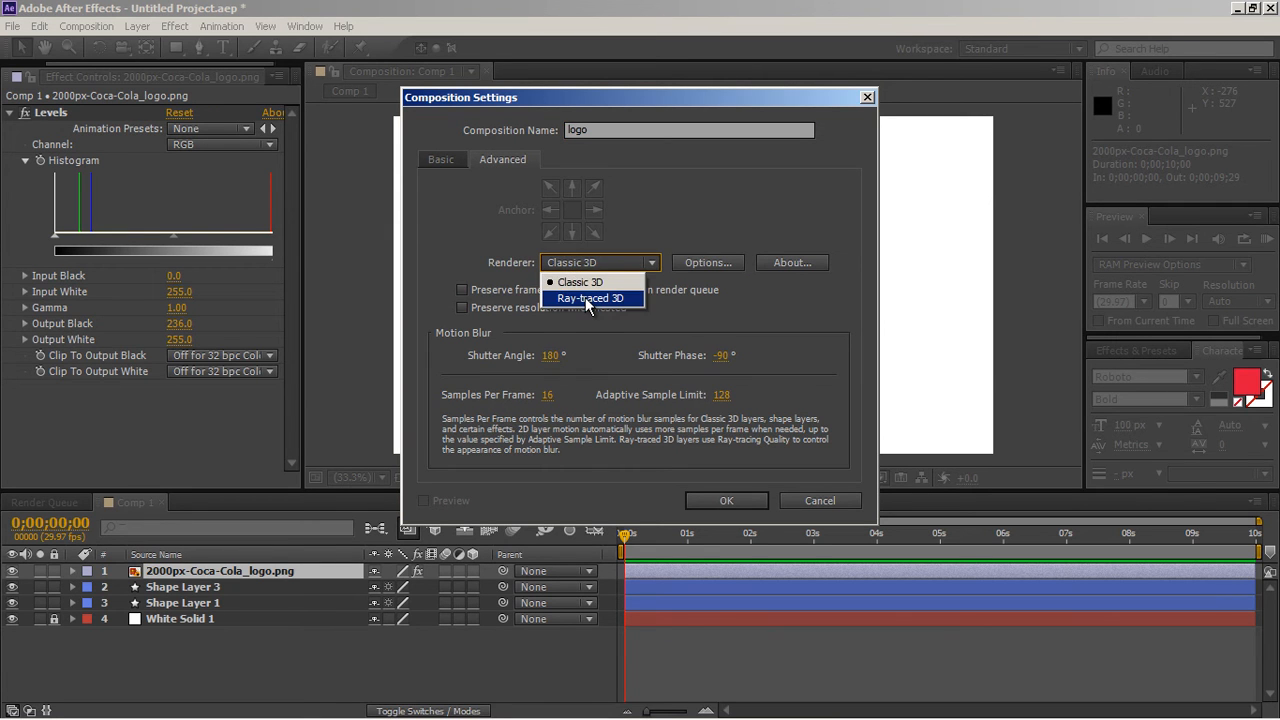
click(585, 297)
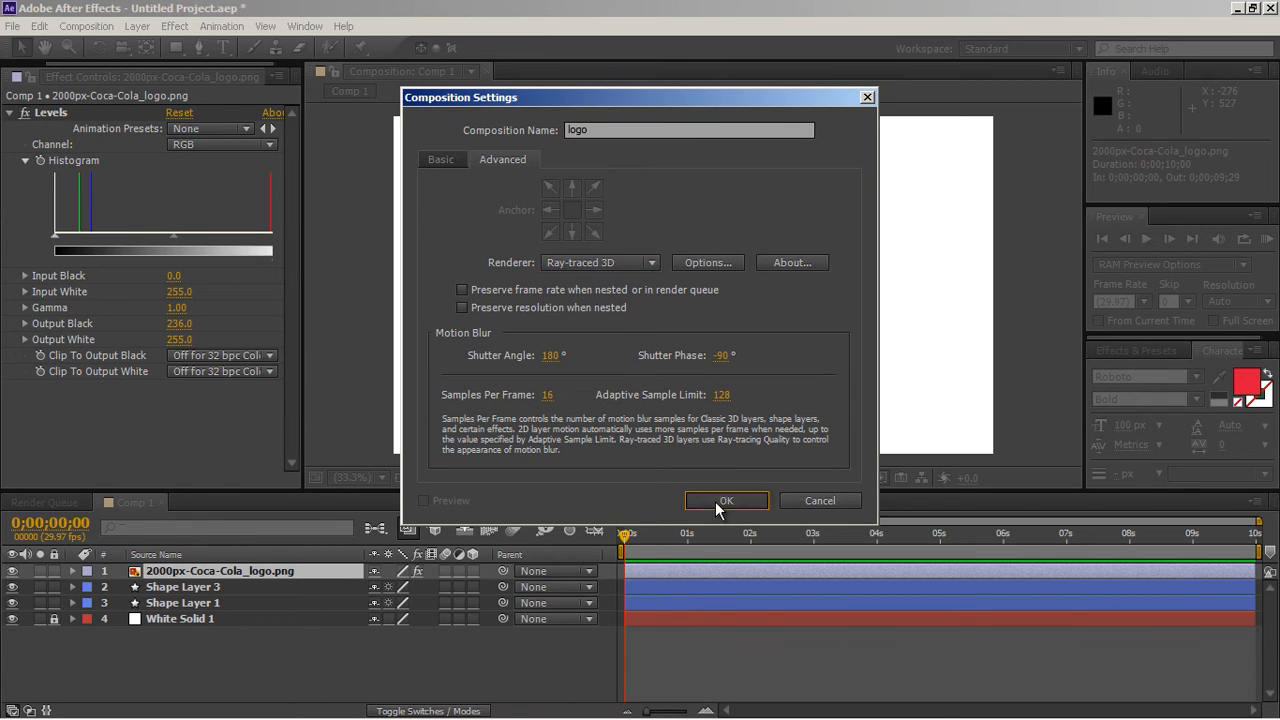
click(715, 501)
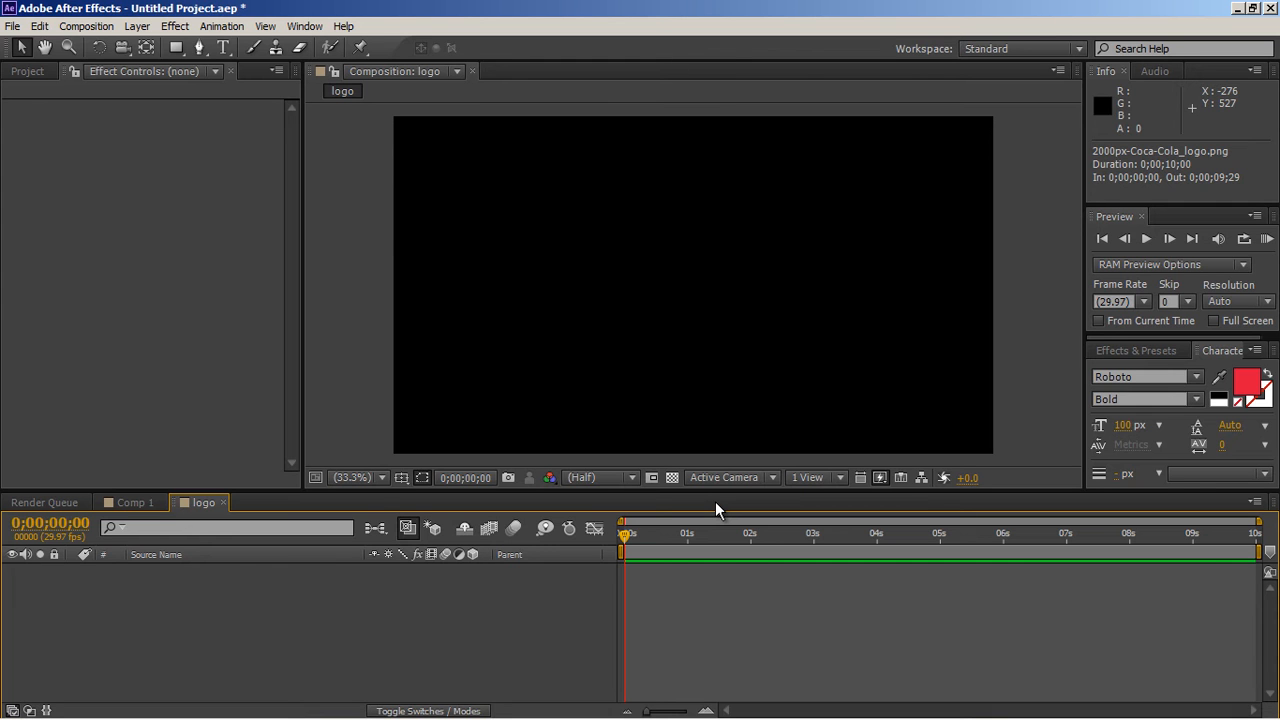
Step: Move the 2000px-Coca-Cola_logo.png layer from Comp 1 into the logo composition, deleting the original from Comp 1
click(114, 505)
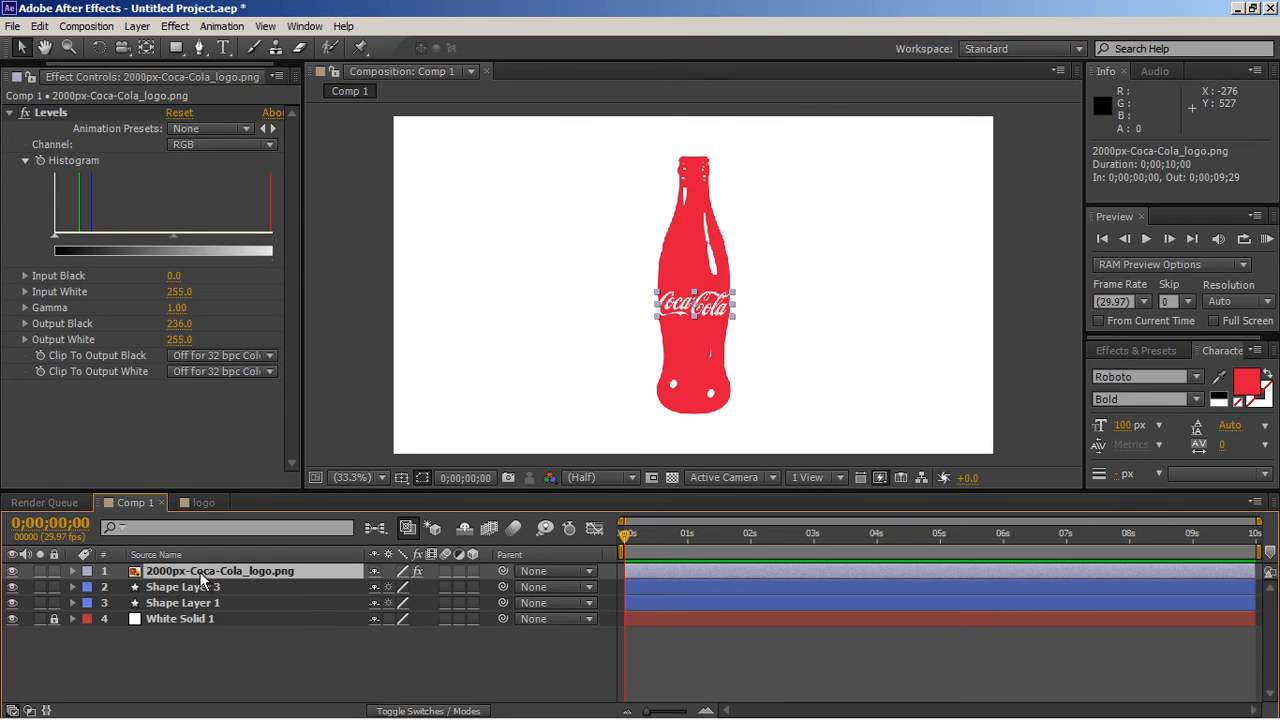
key(ctrl+c)
click(200, 503)
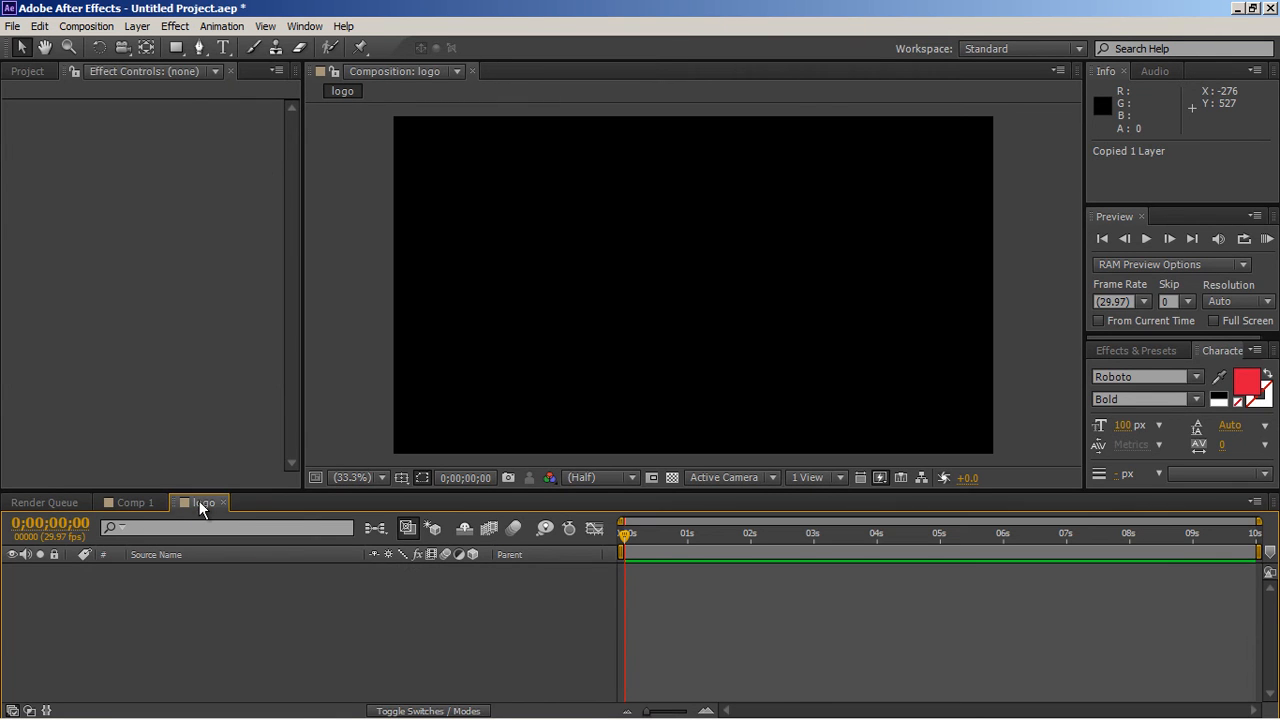
key(ctrl+v)
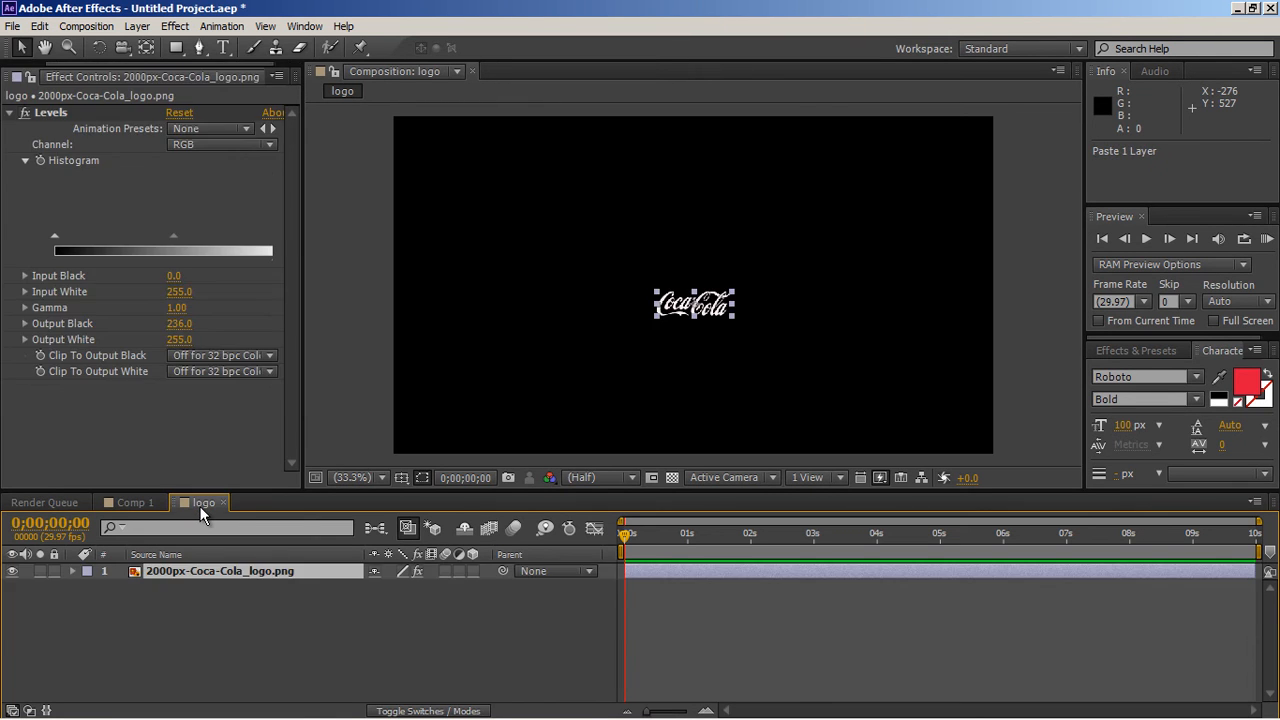
click(134, 503)
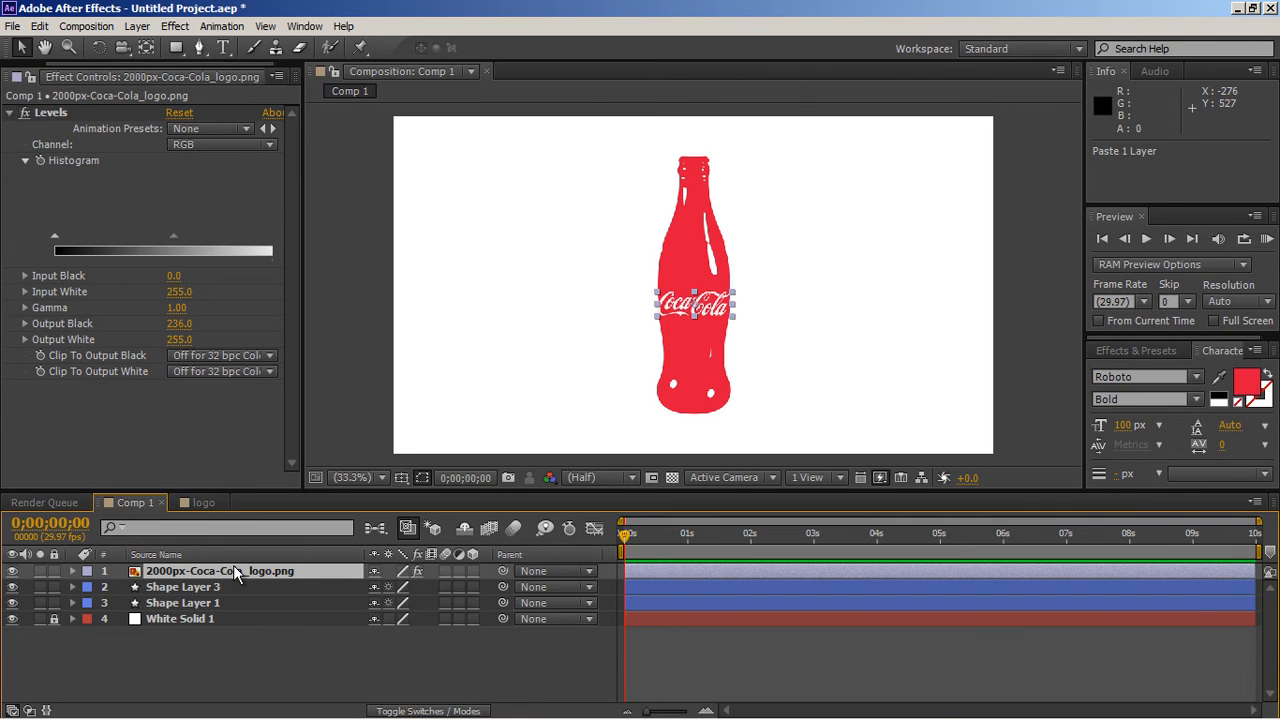
key(Delete)
Step: Set the fast preview mode to Fast Draft in both the logo composition and Comp 1
click(199, 502)
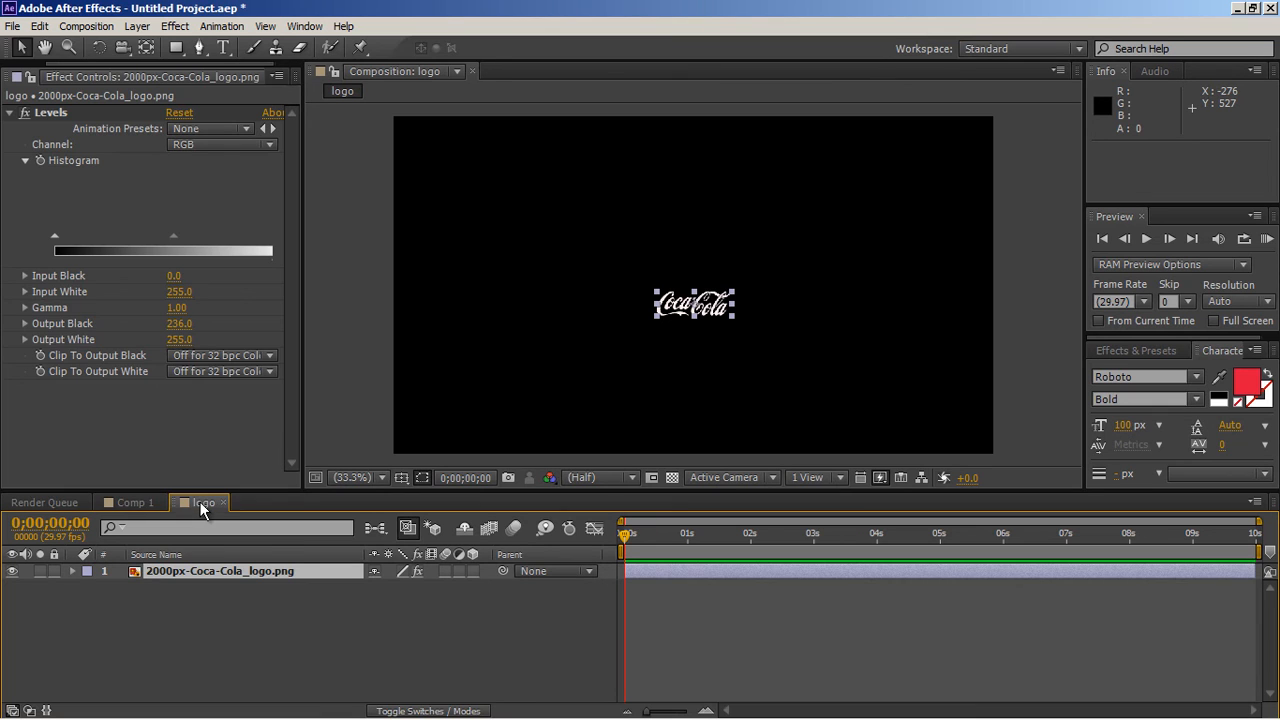
click(882, 480)
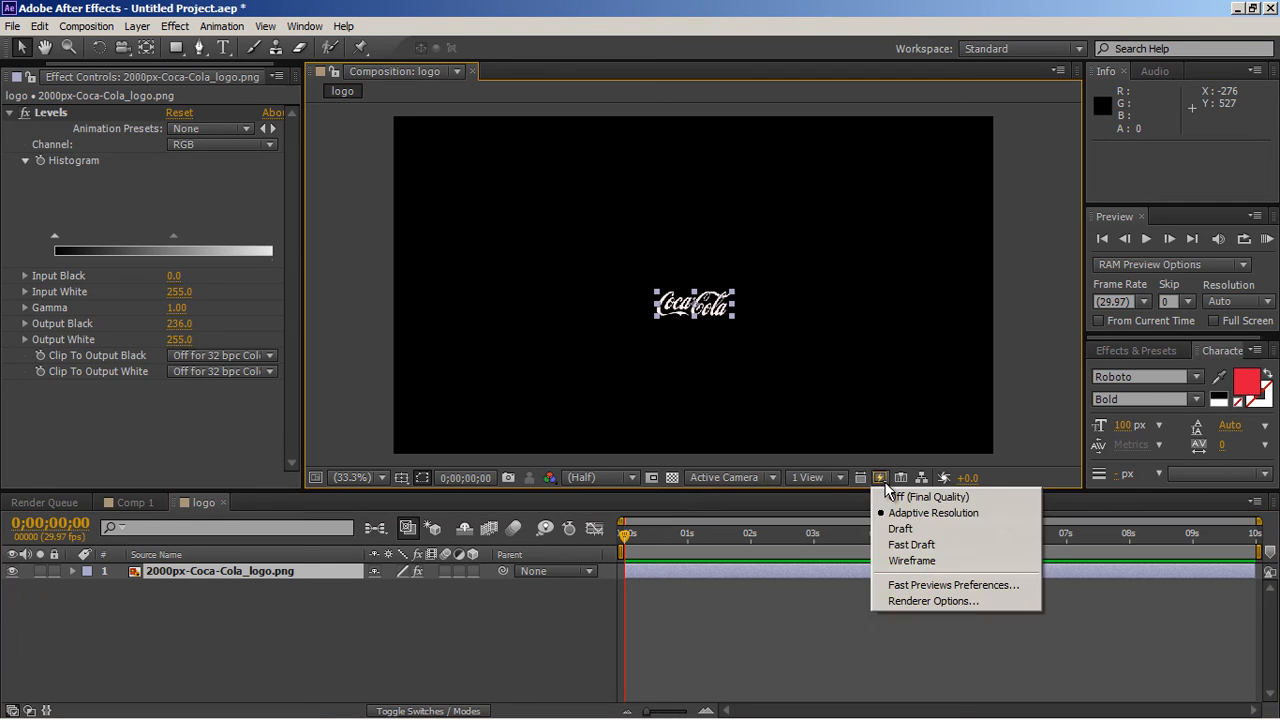
click(907, 546)
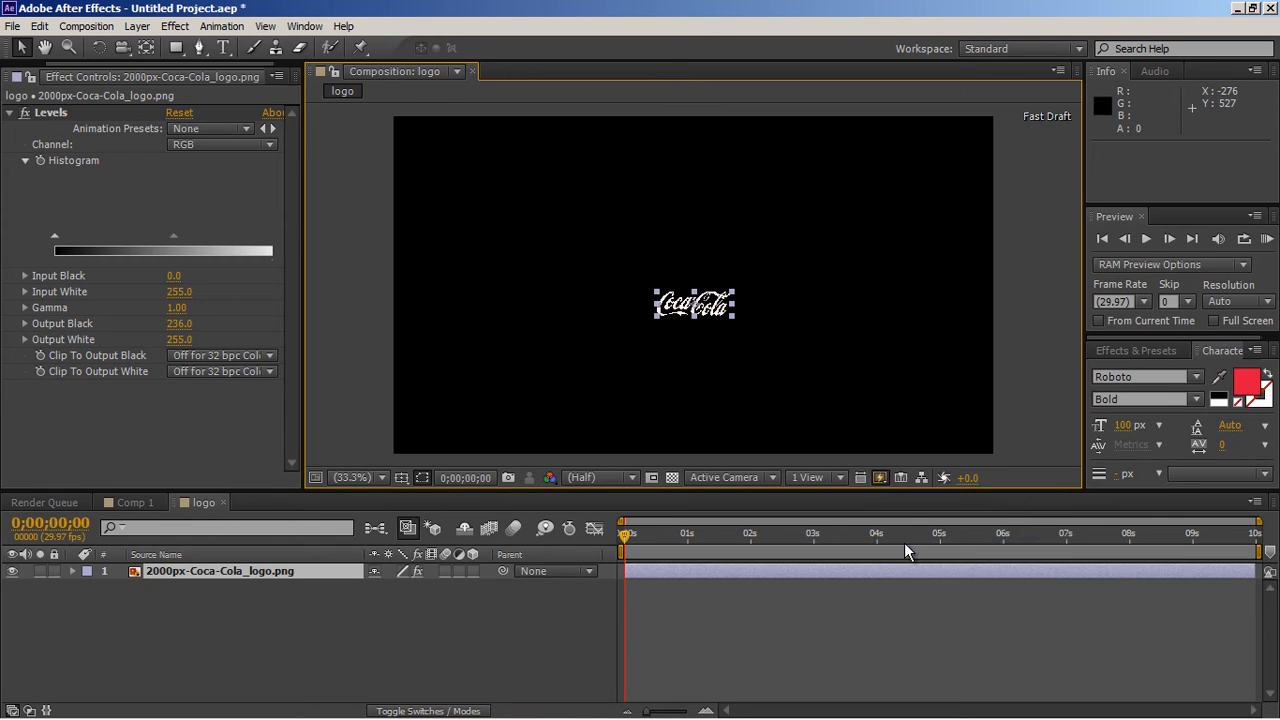
click(139, 505)
click(879, 477)
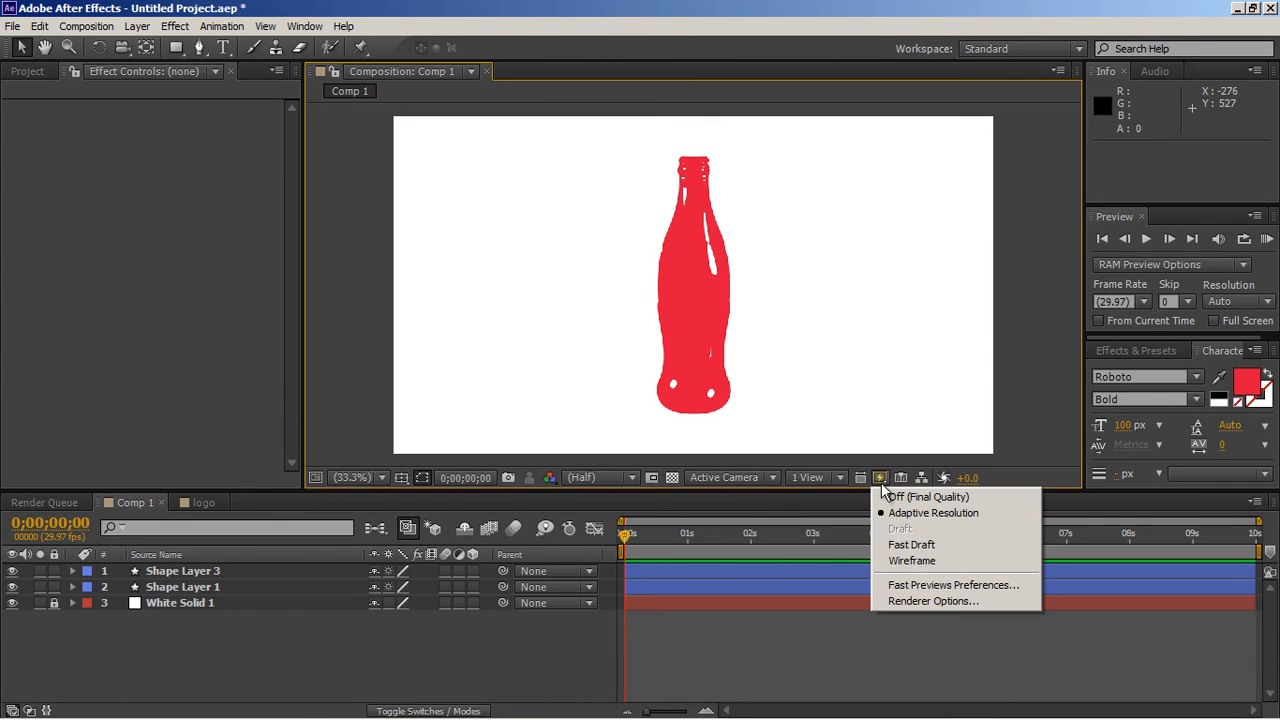
click(907, 545)
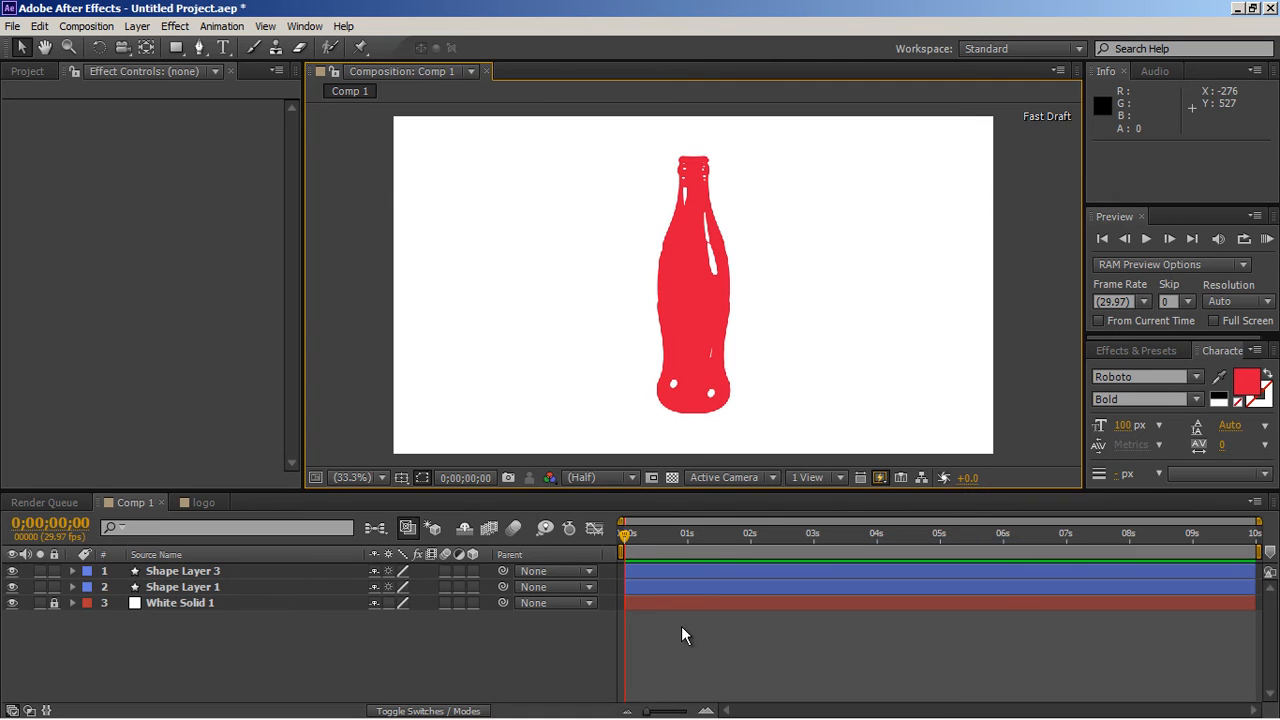
Step: Add the logo composition to Comp 1 as a layer above Shape Layer 3
click(27, 71)
drag(45, 272, 193, 565)
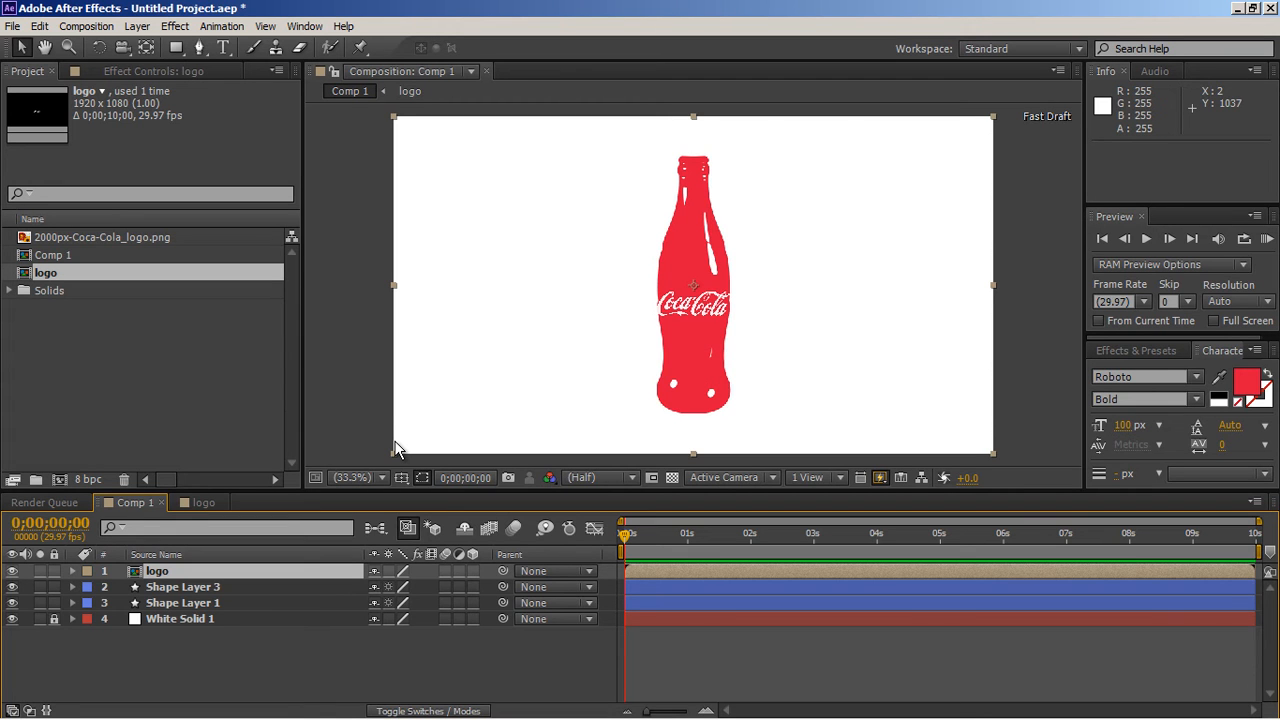
Step: Crop the logo composition to a region of interest of about 330 x 147 px around the Coca-Cola lettering
click(205, 503)
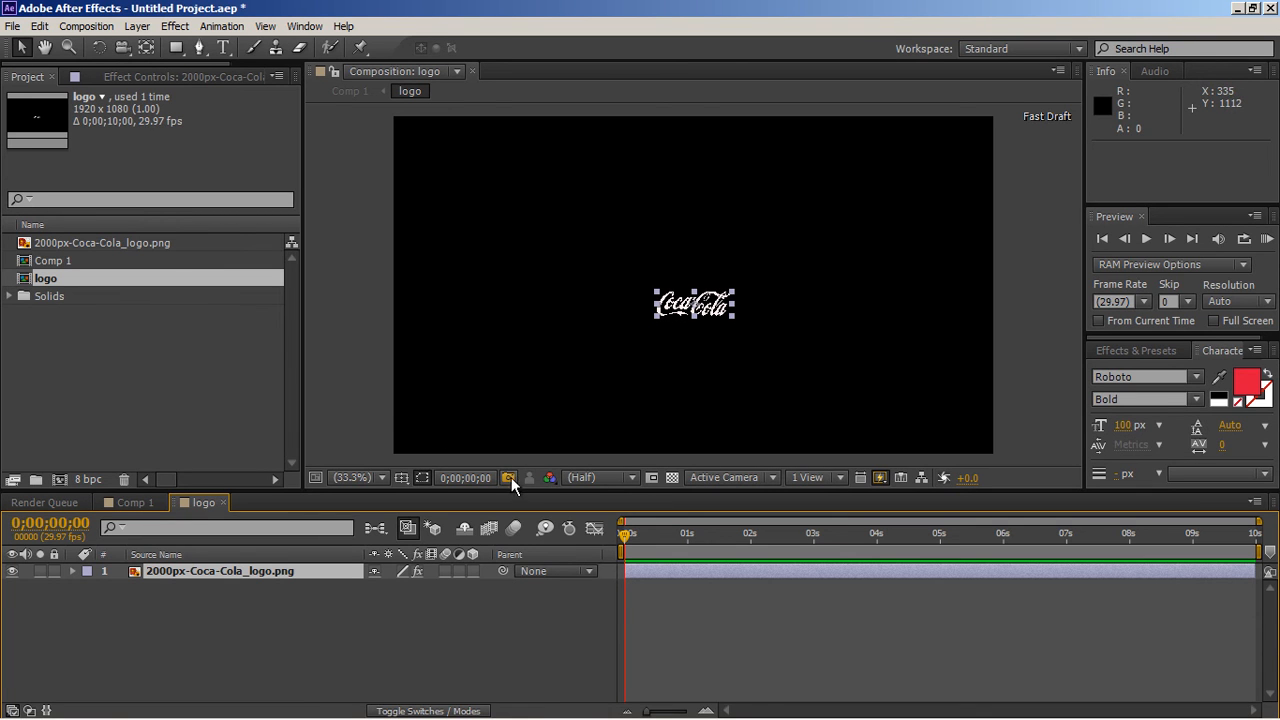
click(652, 478)
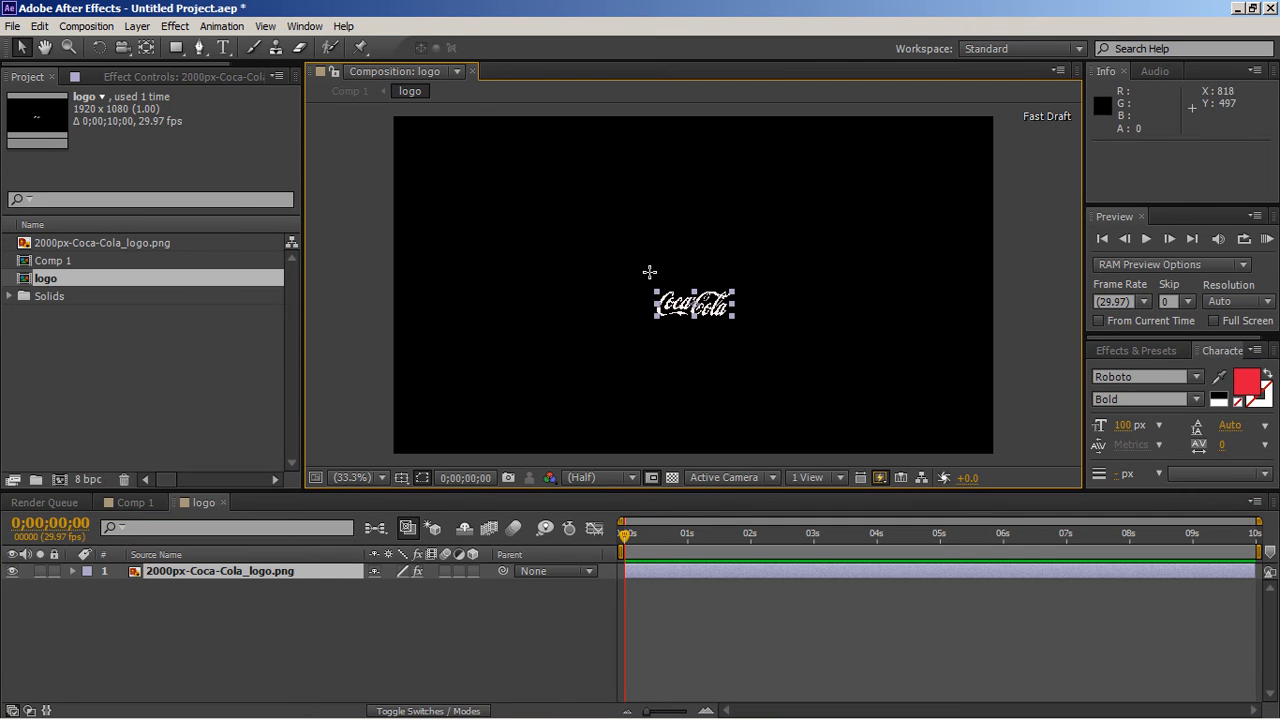
drag(638, 276, 745, 326)
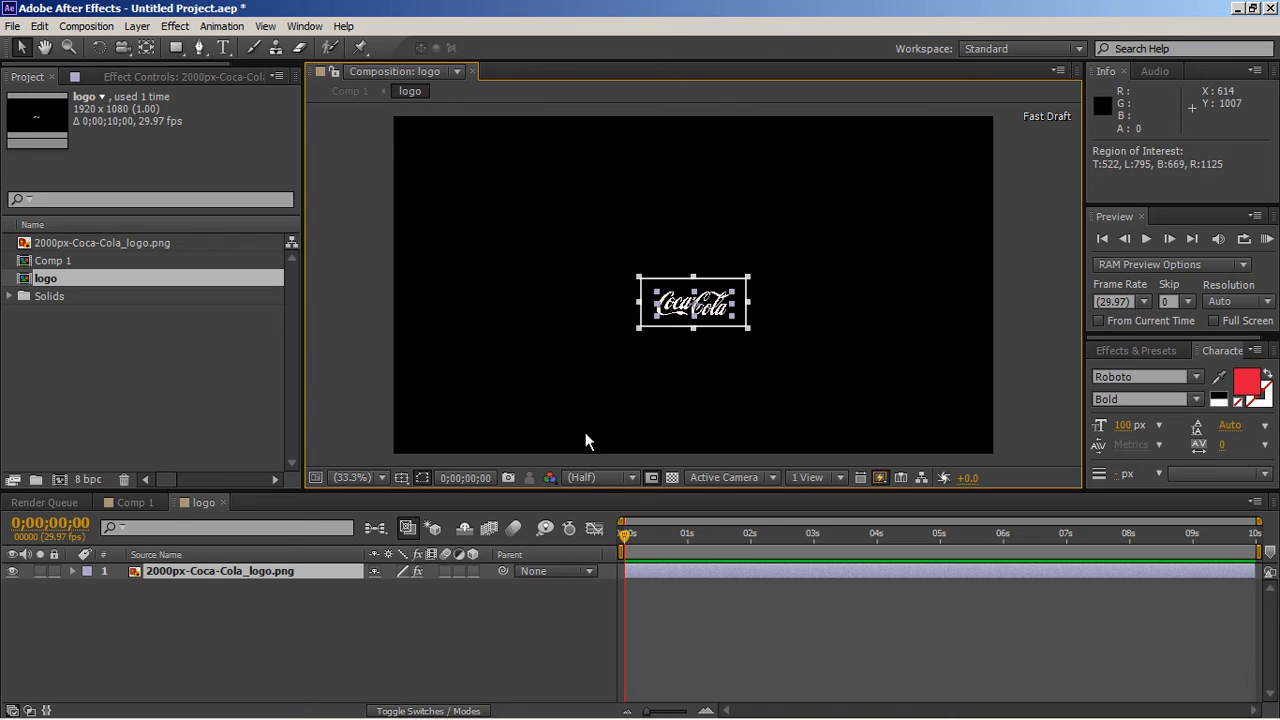
click(106, 29)
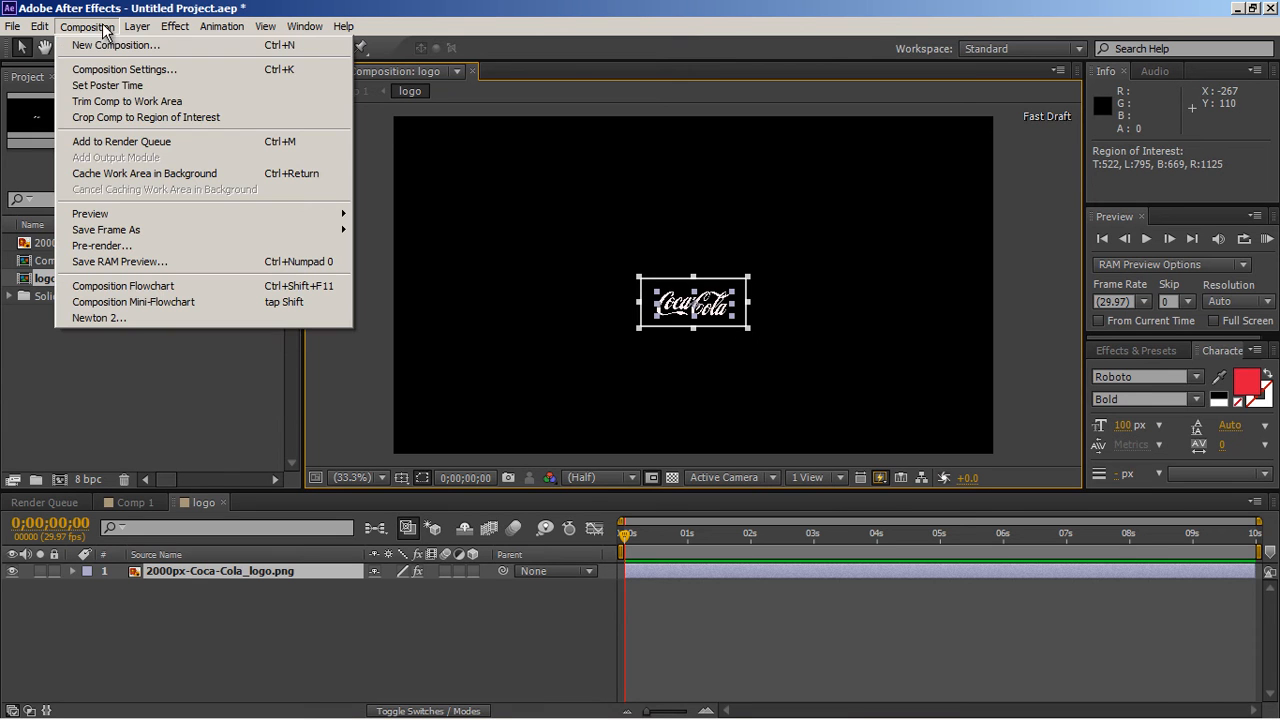
click(128, 118)
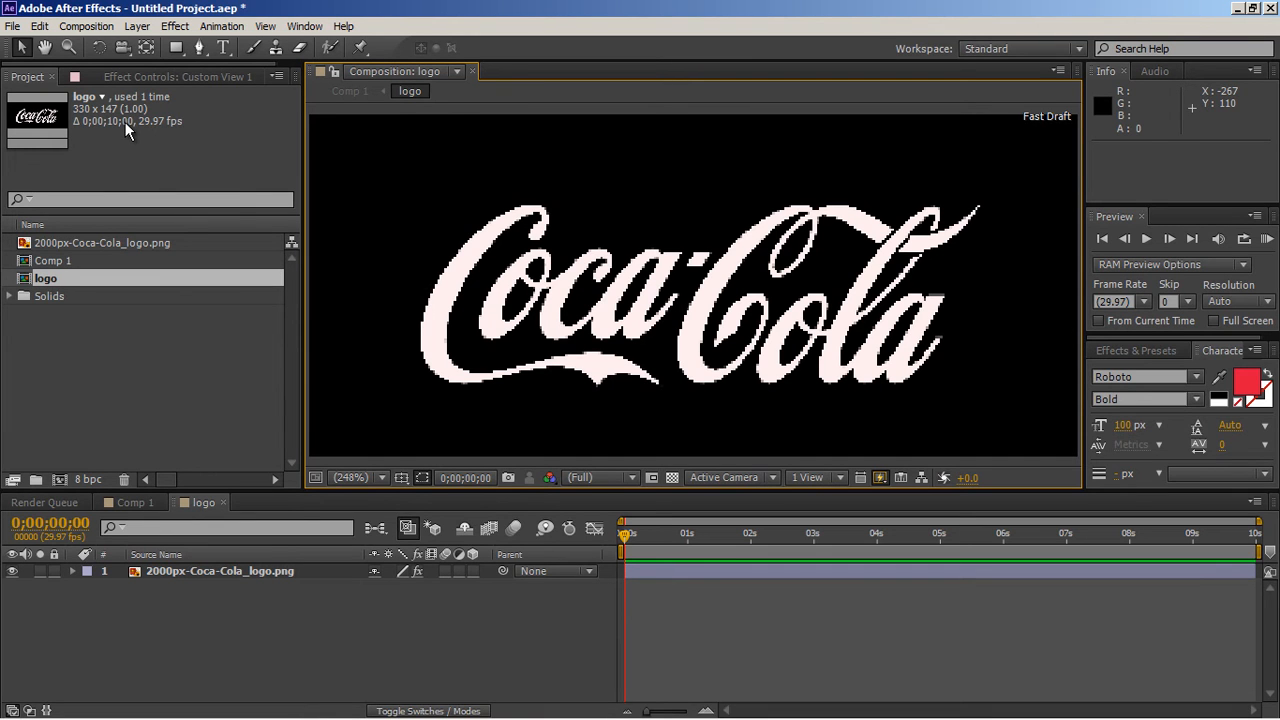
Step: View the cropped logo in final quality at 100% magnification and return its preview to Fast Draft
click(880, 478)
click(899, 498)
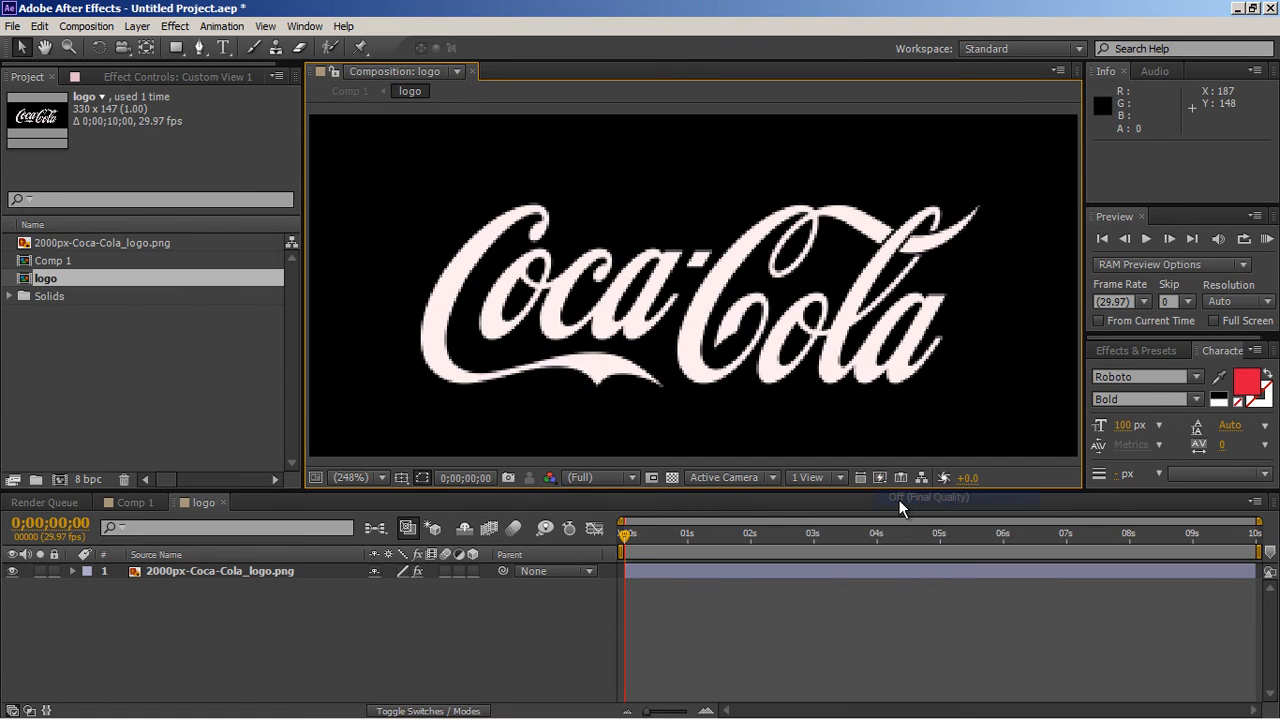
click(368, 482)
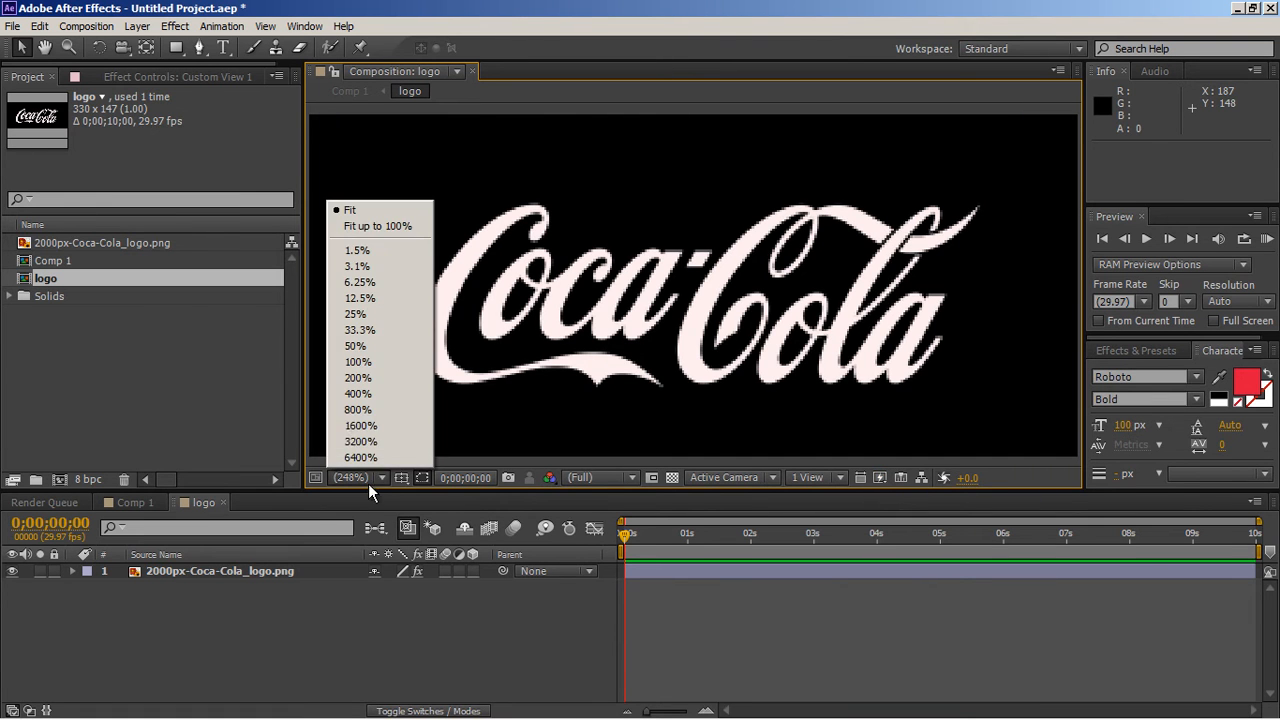
click(362, 364)
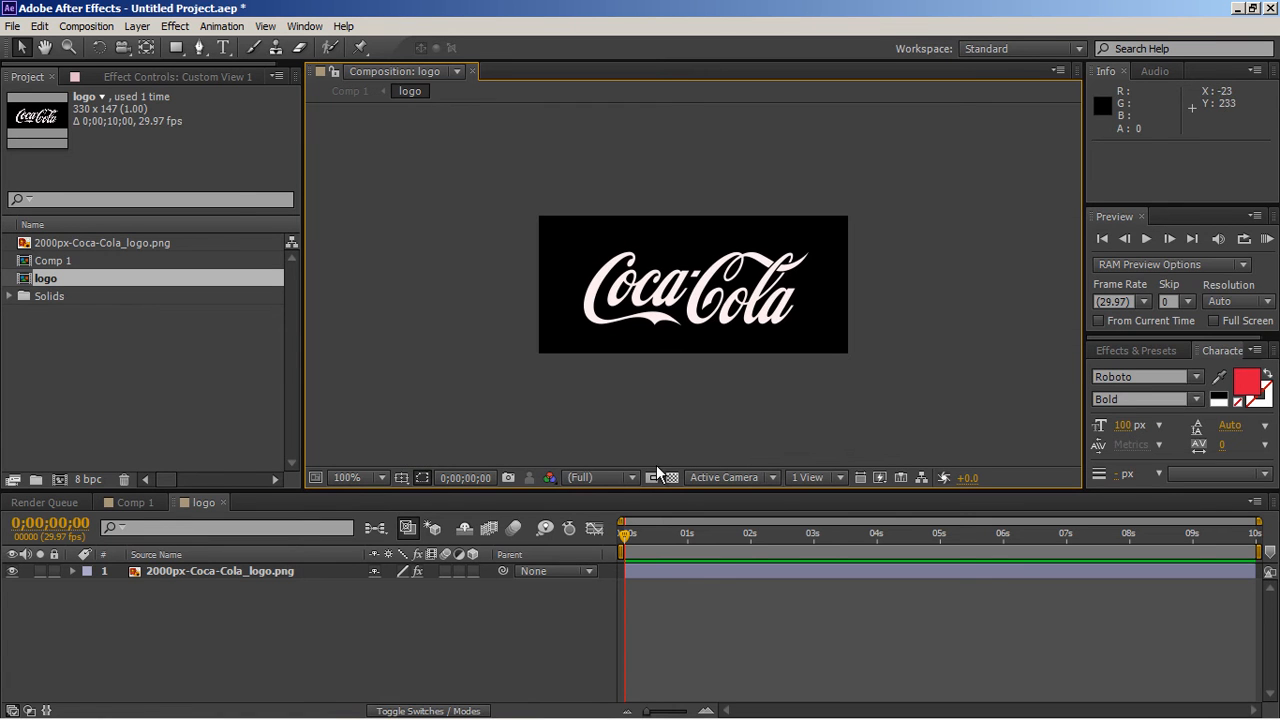
click(881, 476)
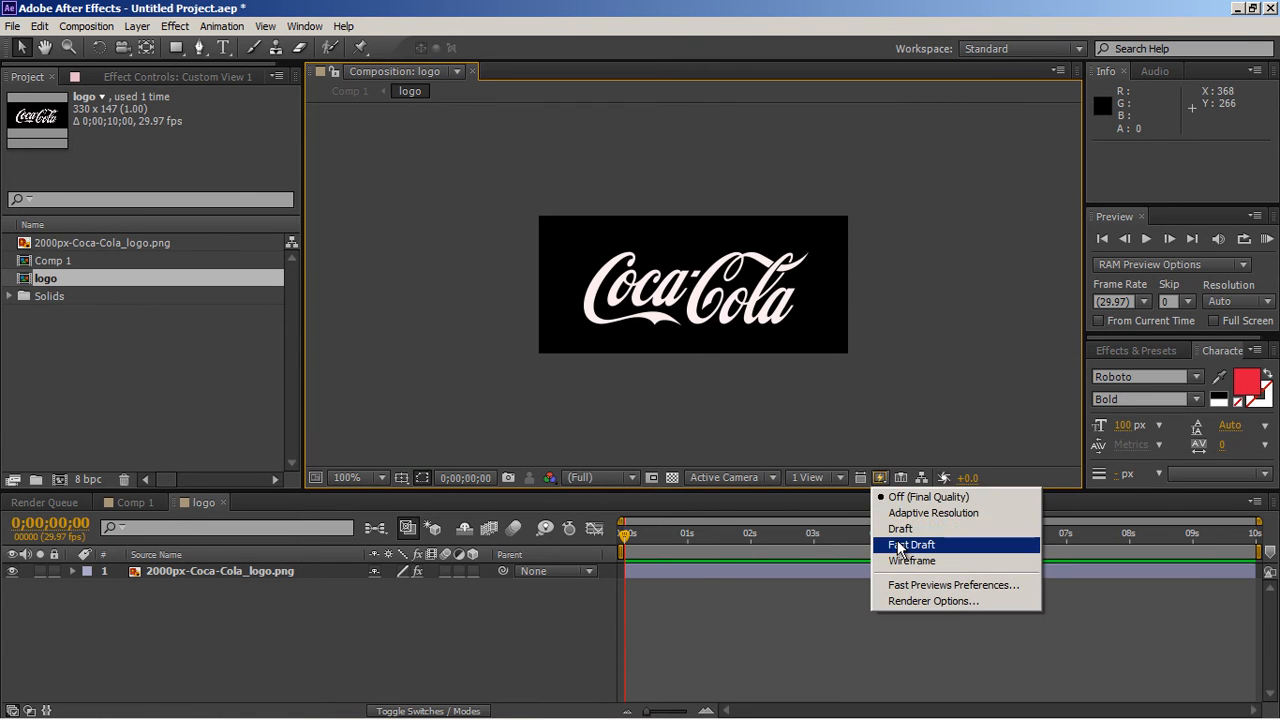
click(905, 545)
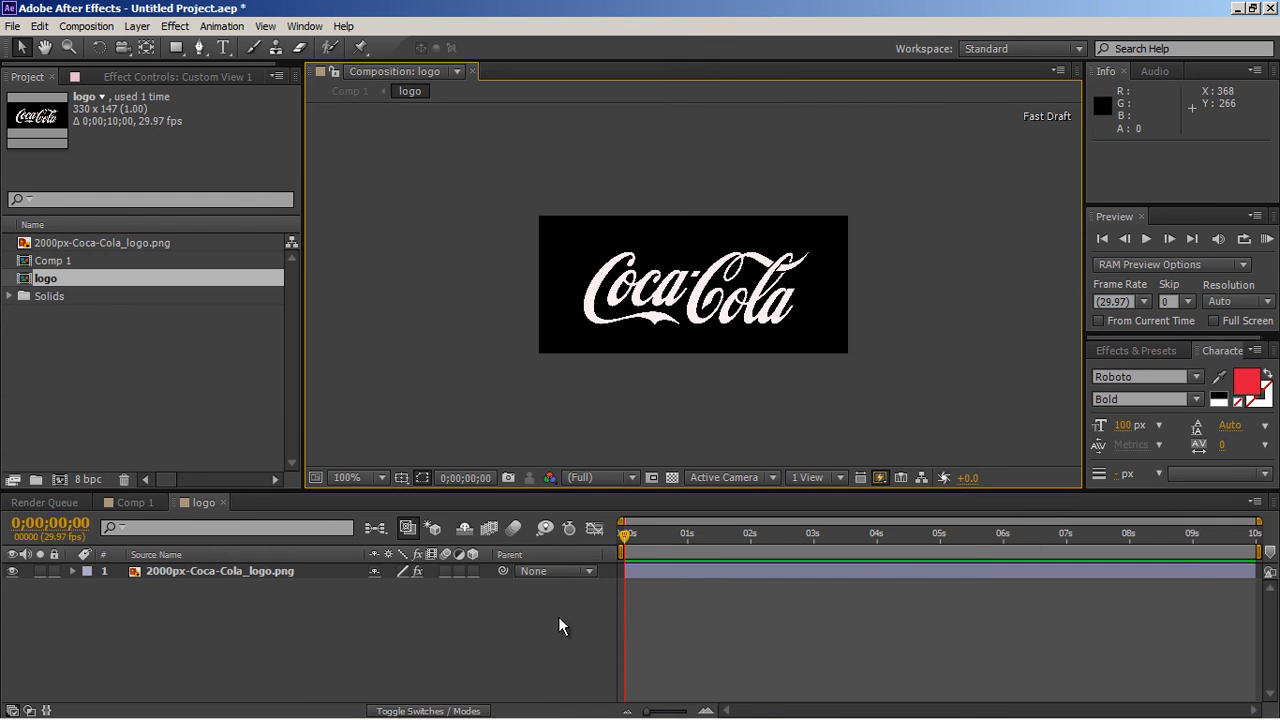
Step: Nudge the logo layer in Comp 1 down the bottle to the logo's former place on its middle and deselect it
click(131, 503)
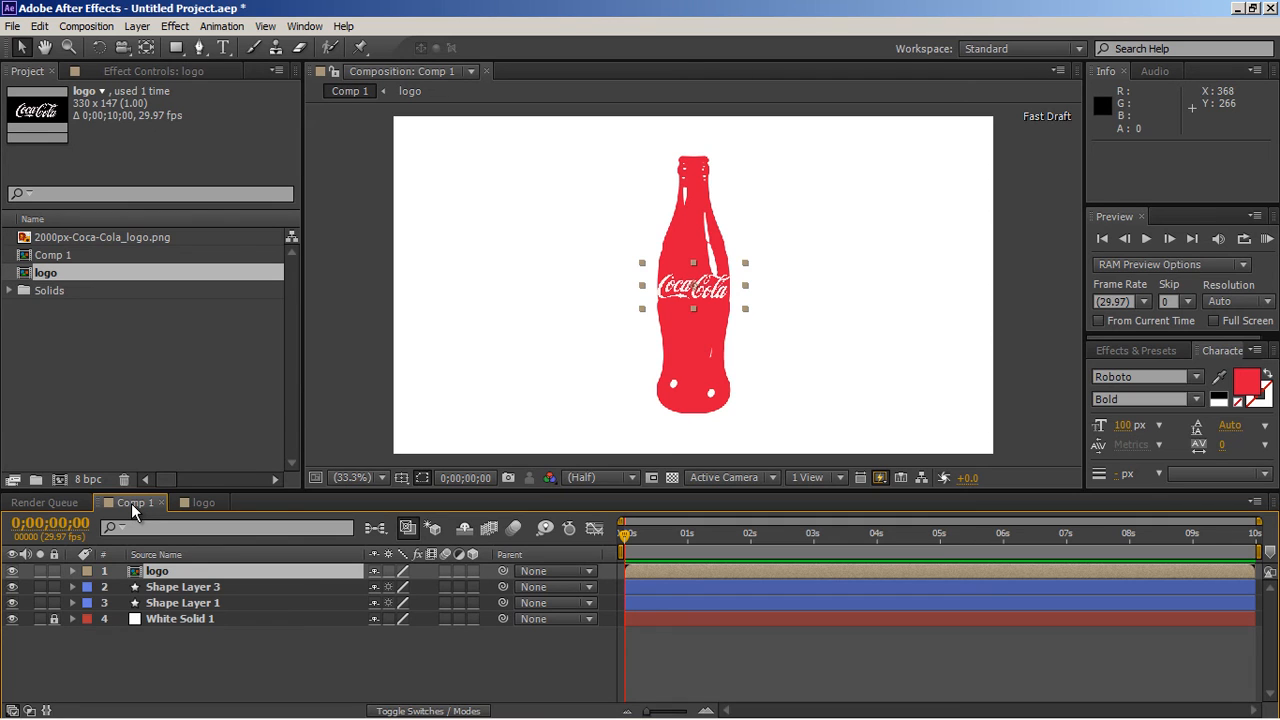
key(shift+Down)
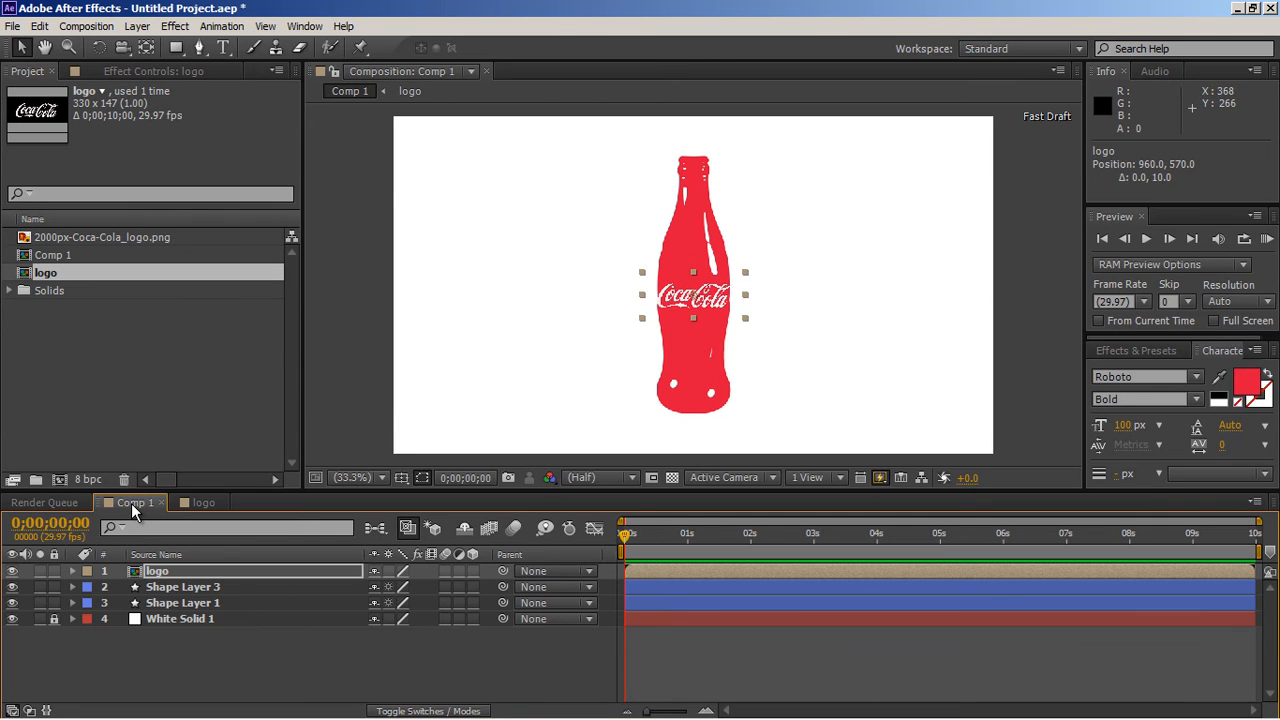
key(shift+Down)
key(shift+Down)
key(shift+Down)
key(Up)
key(Up)
key(Up)
key(Up)
key(Up)
key(Up)
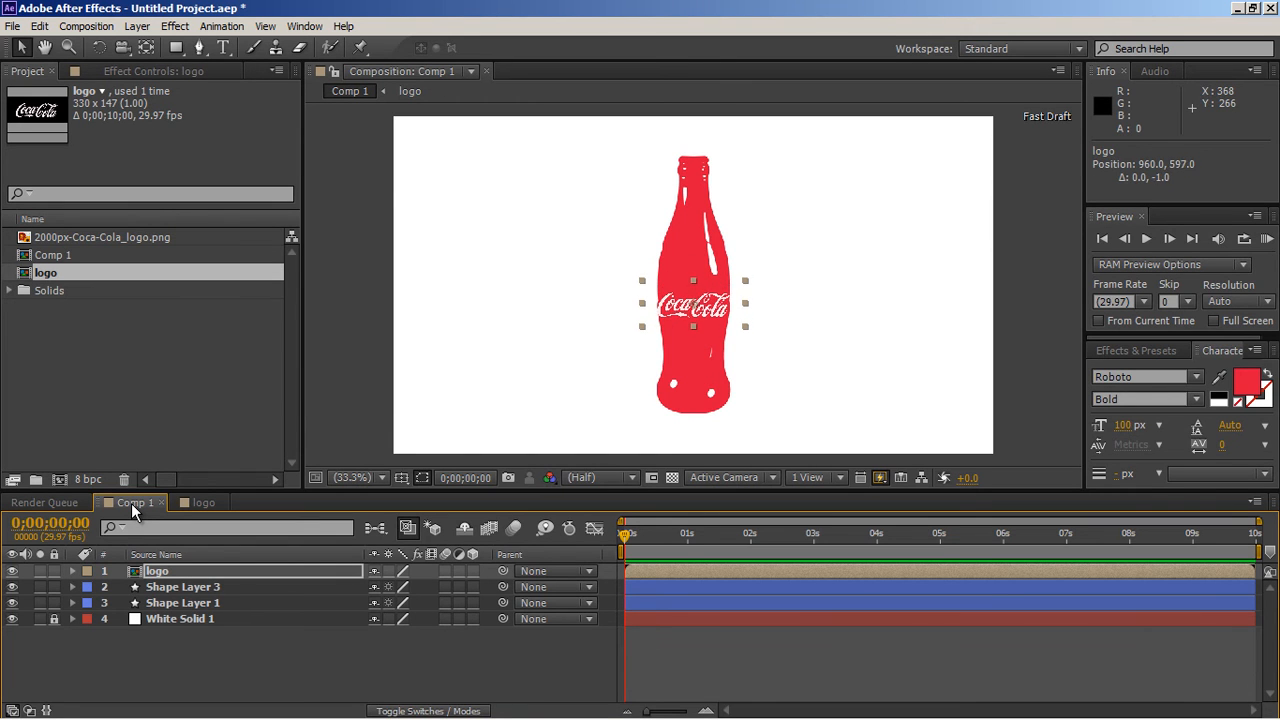
click(363, 415)
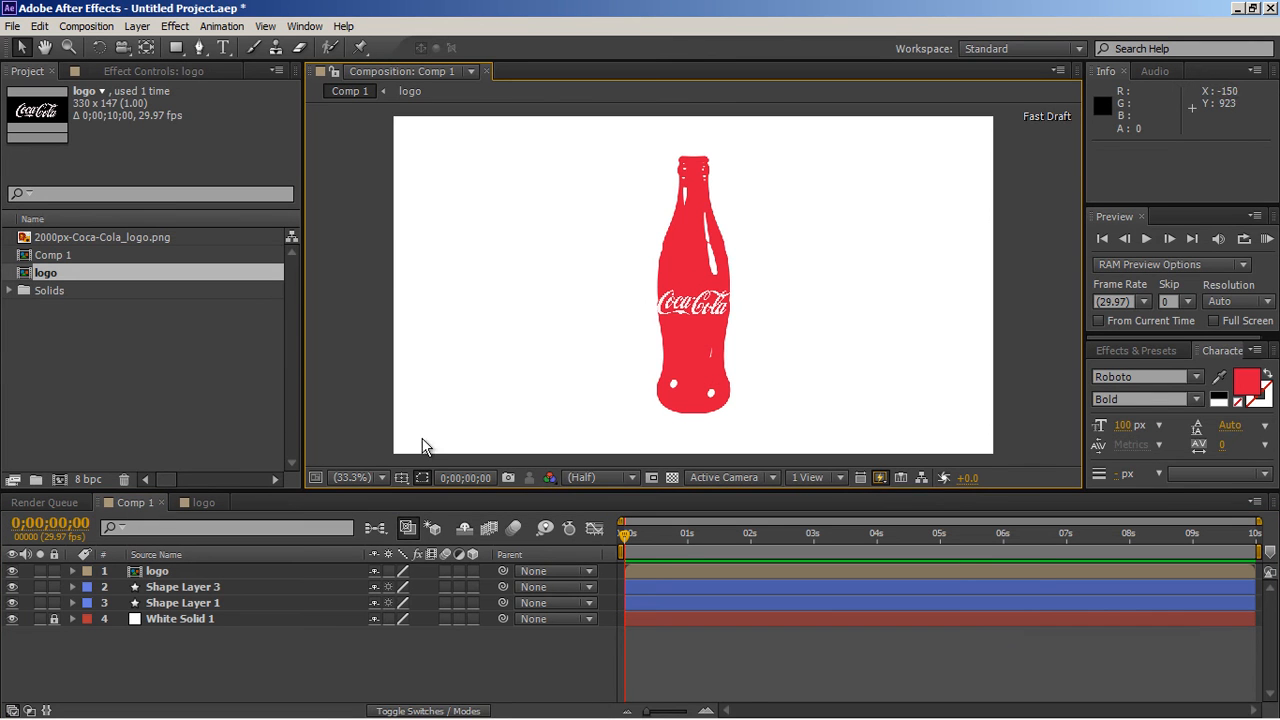
Step: Turn on 3D for the 2000px-Coca-Cola_logo.png layer in the logo composition and expand its properties
click(887, 477)
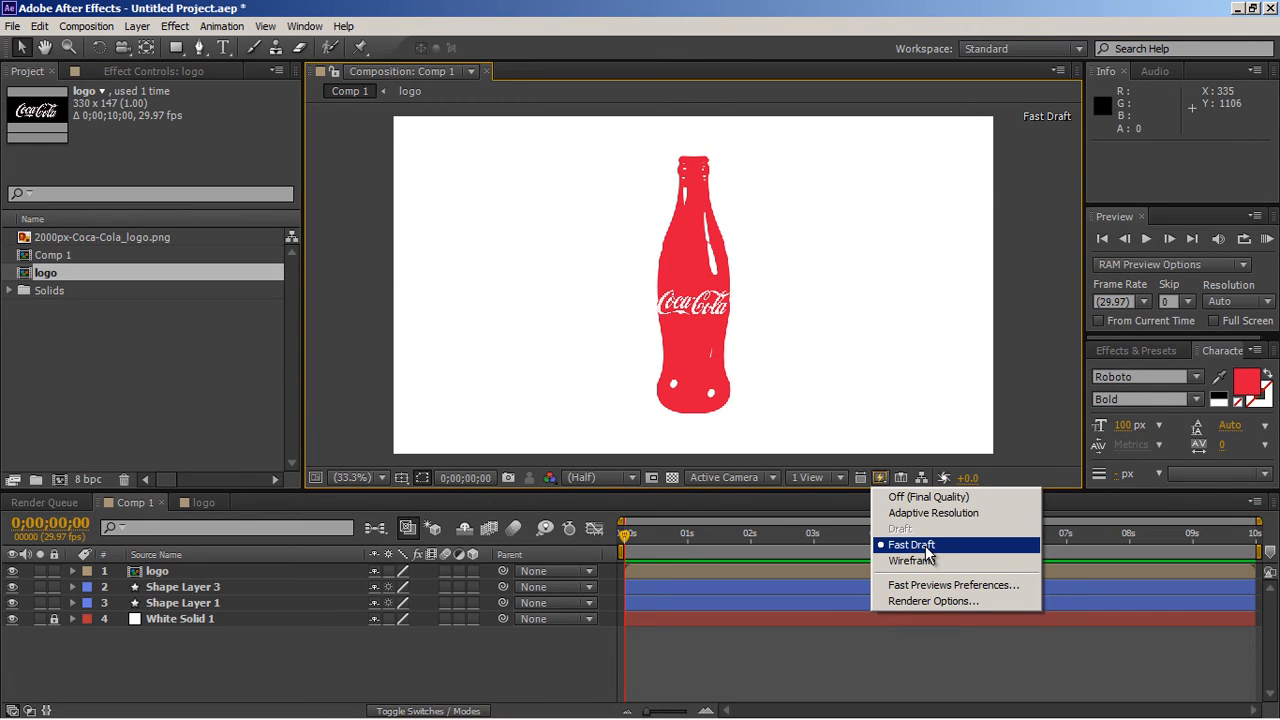
click(205, 503)
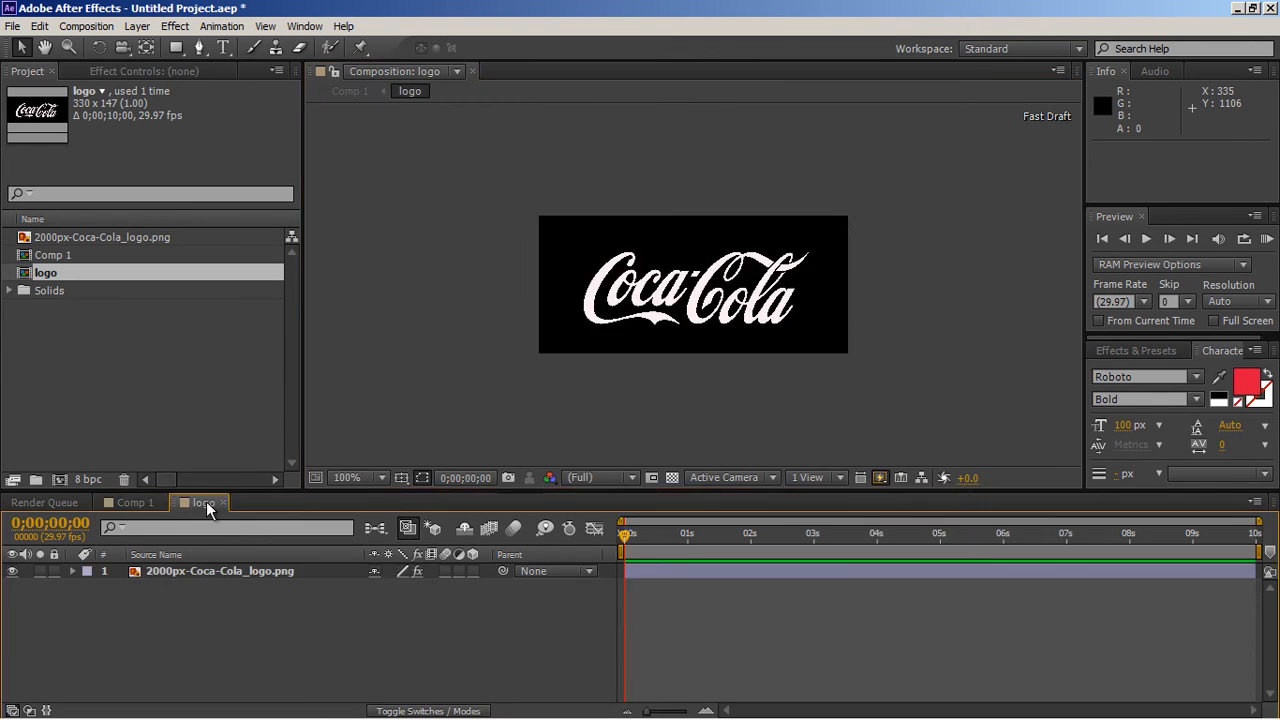
click(472, 572)
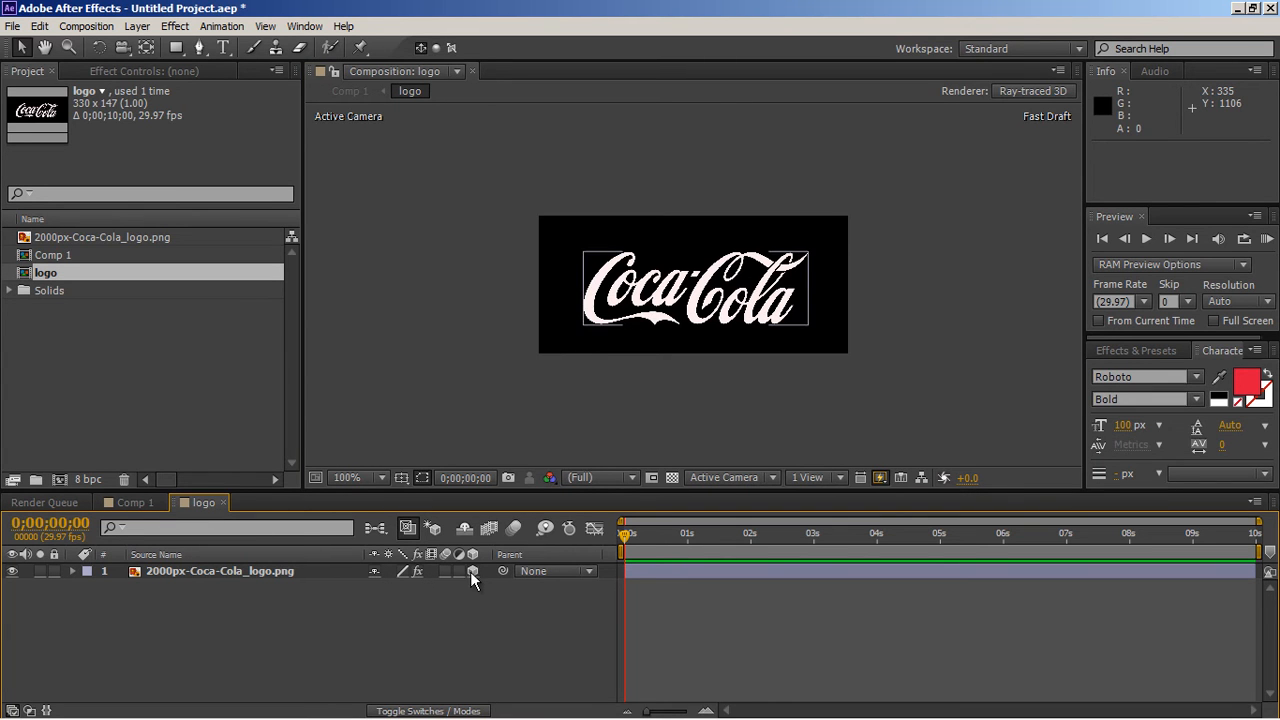
click(73, 571)
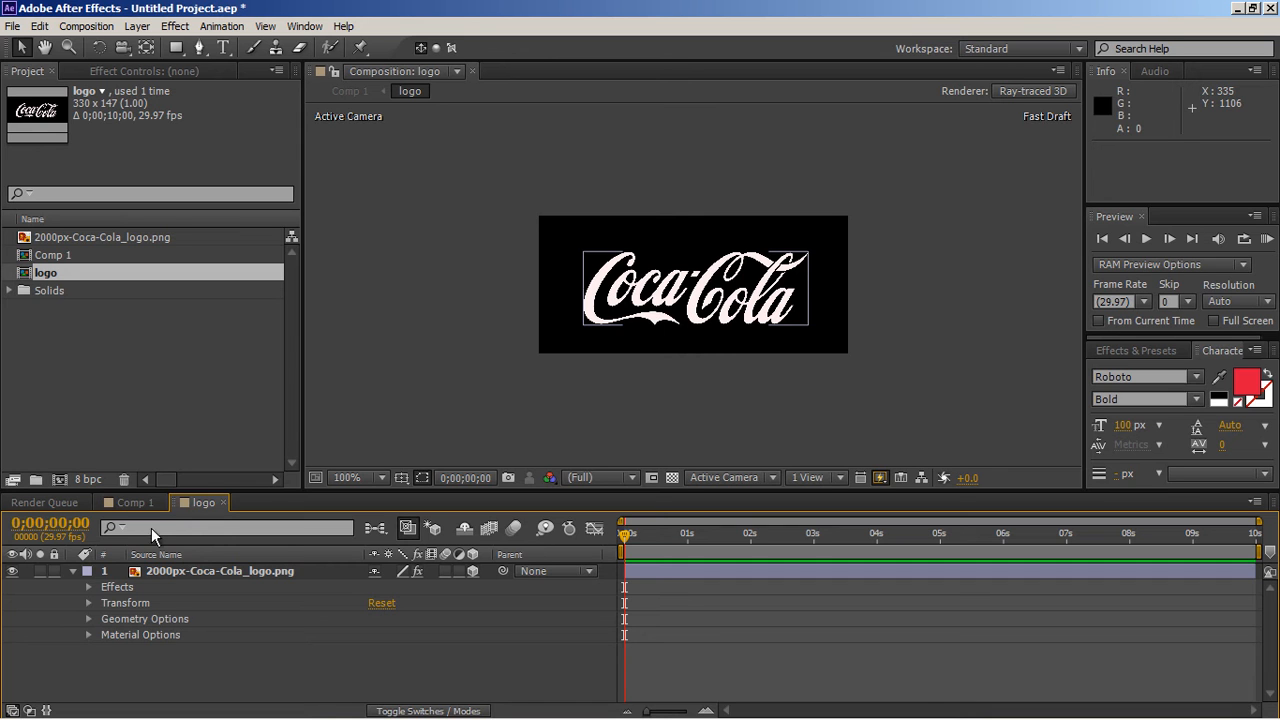
Step: Check the ray-tracing options in the GPU information of the Previews preferences, then close the preferences
click(33, 27)
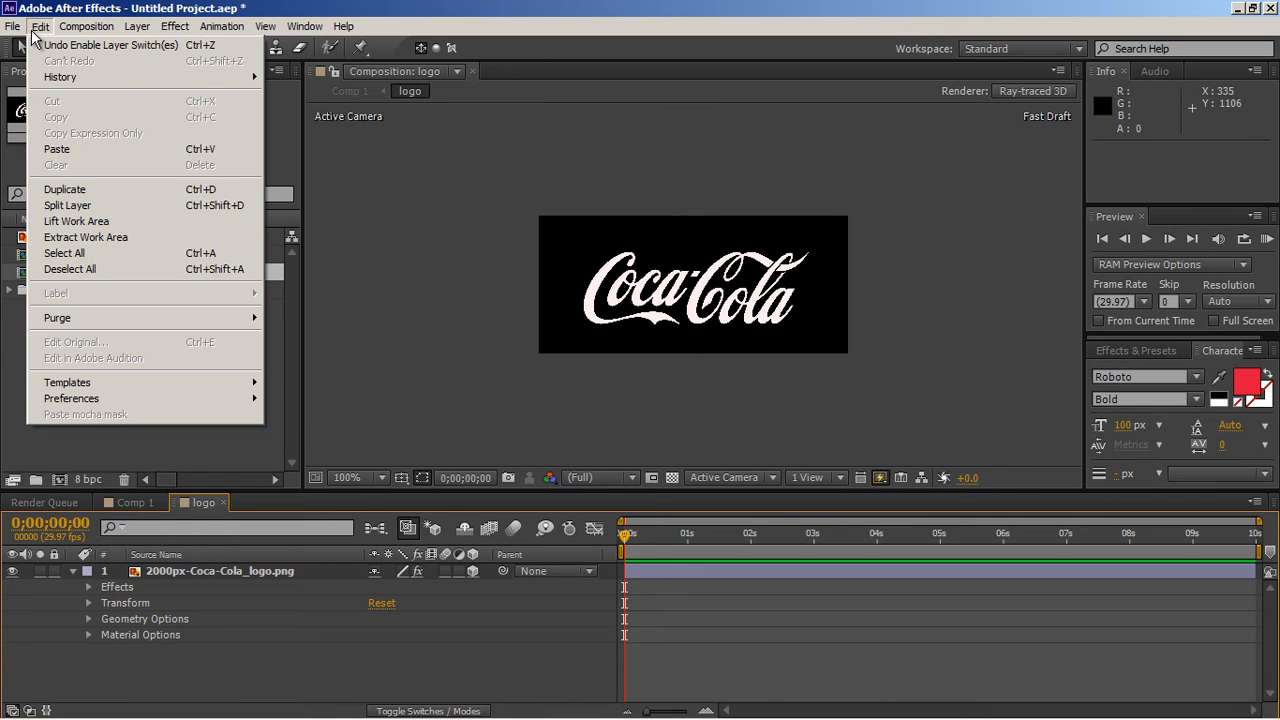
mouse_move(123, 397)
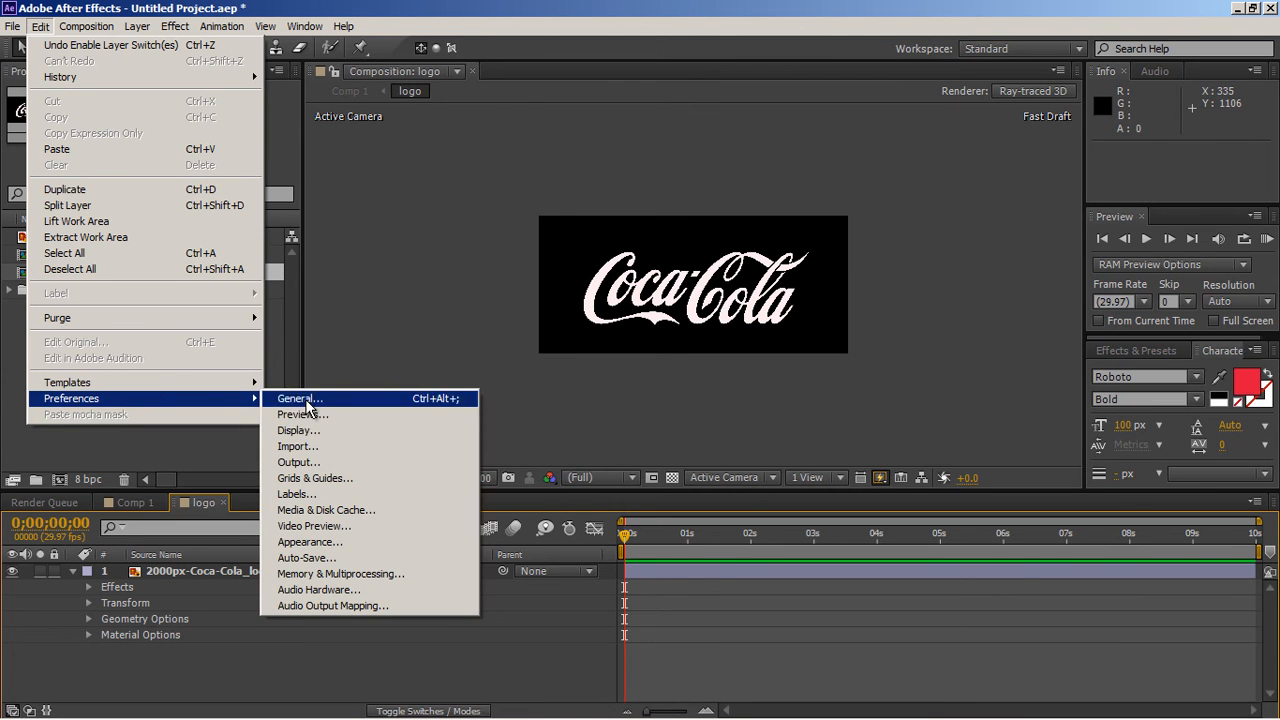
click(302, 414)
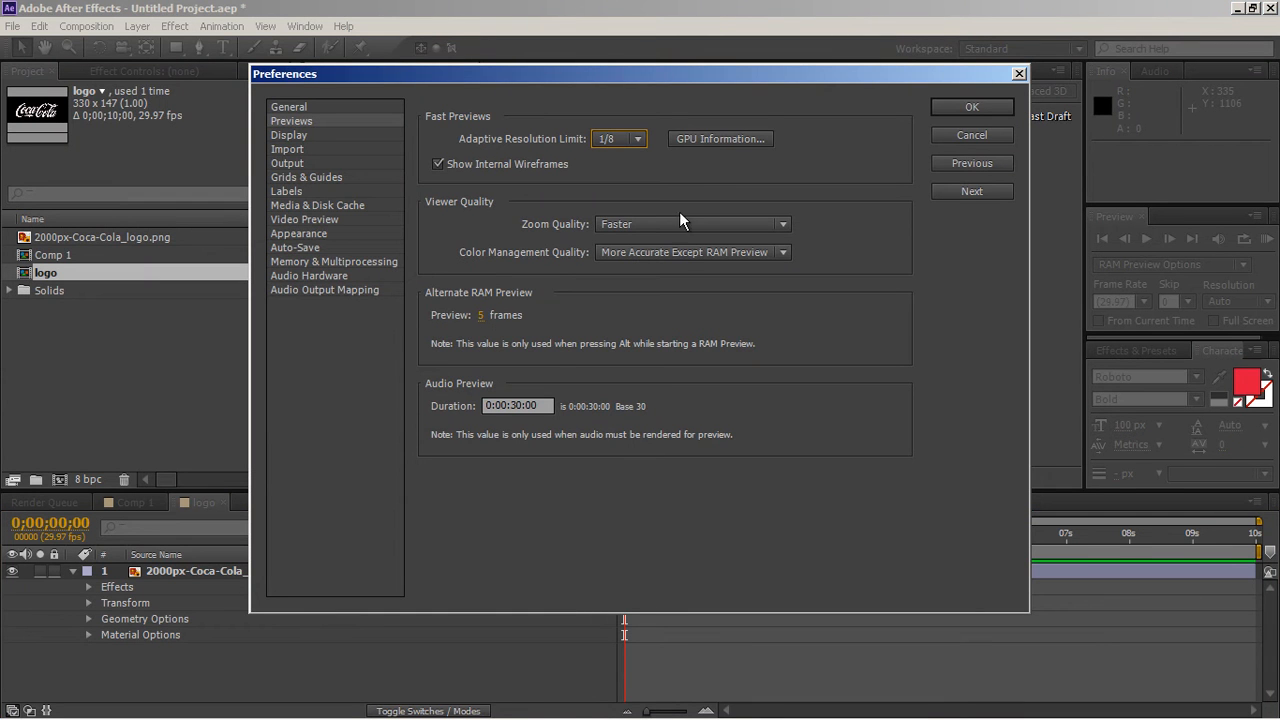
click(717, 140)
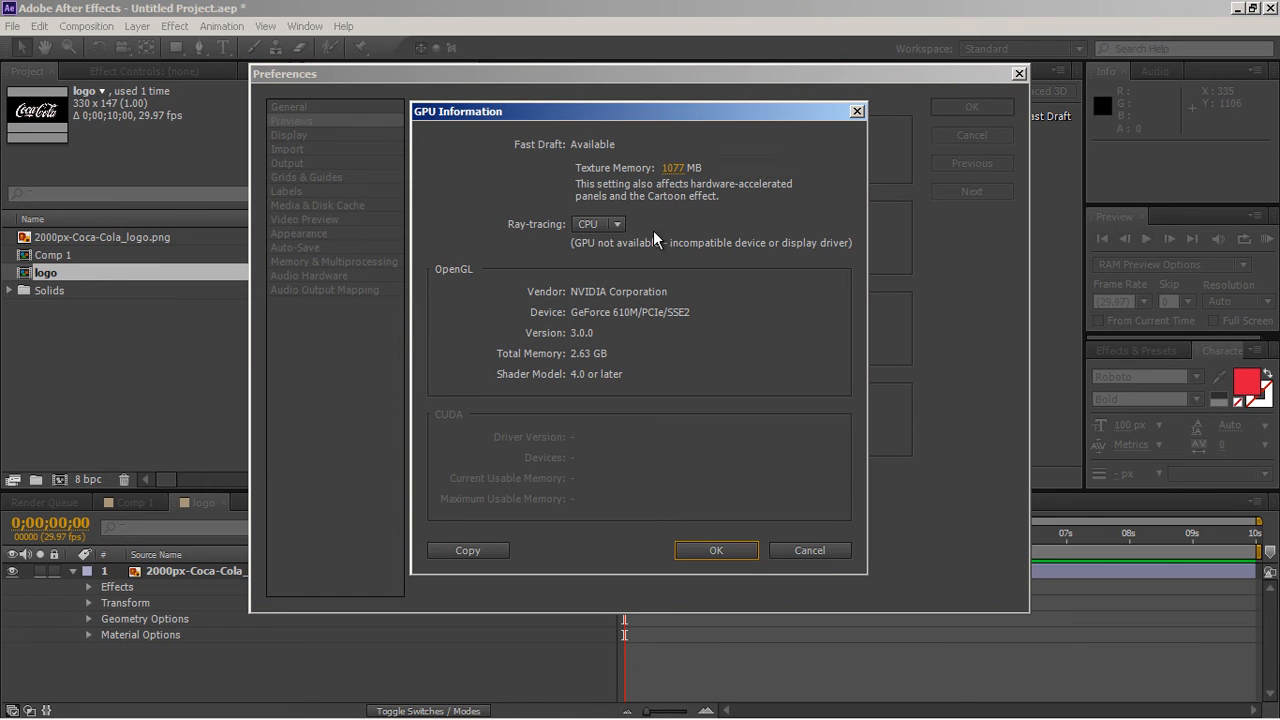
click(611, 228)
click(692, 551)
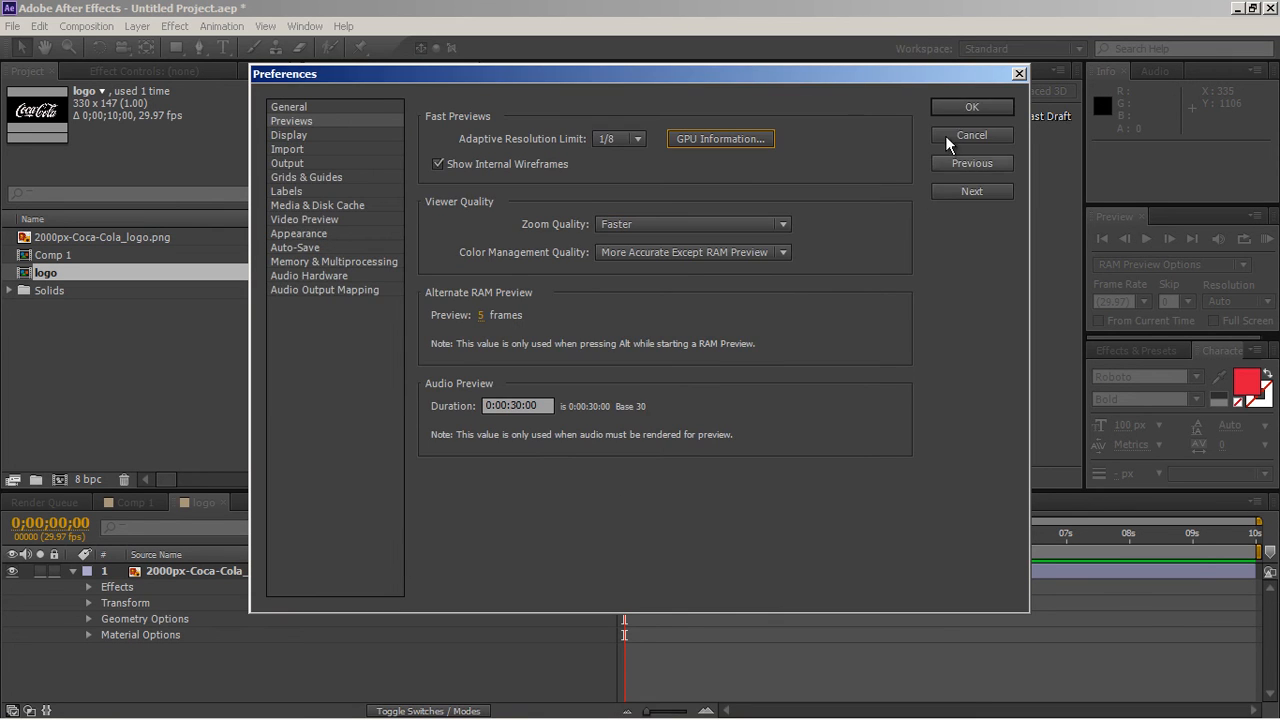
click(954, 109)
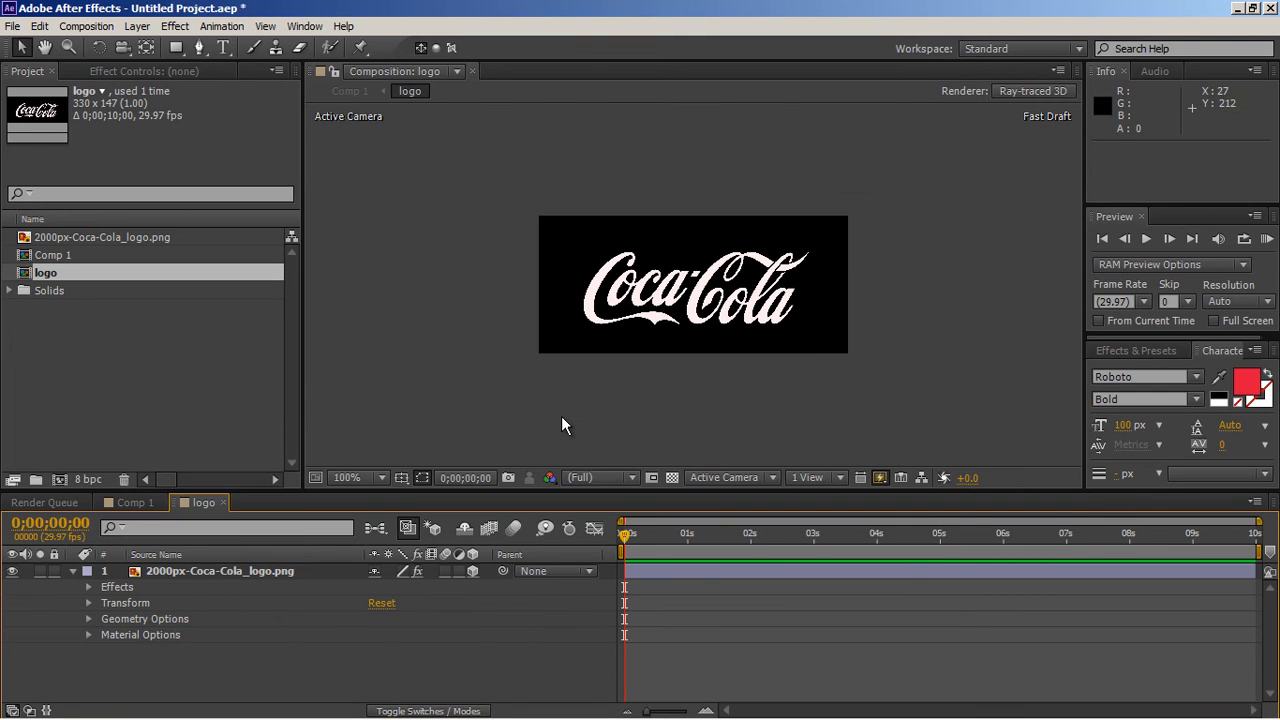
Step: Set the Curvature of the 2000px-Coca-Cola_logo.png layer to -97% in its geometry options
click(89, 619)
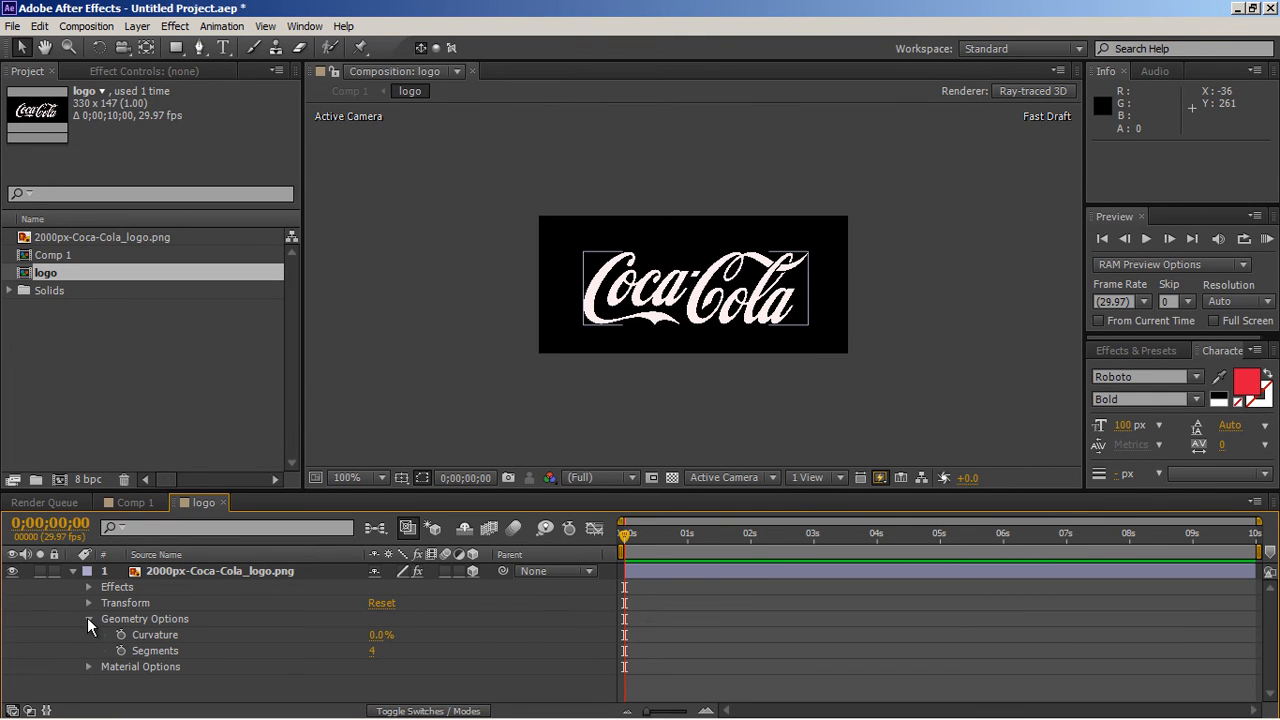
drag(381, 635, 285, 644)
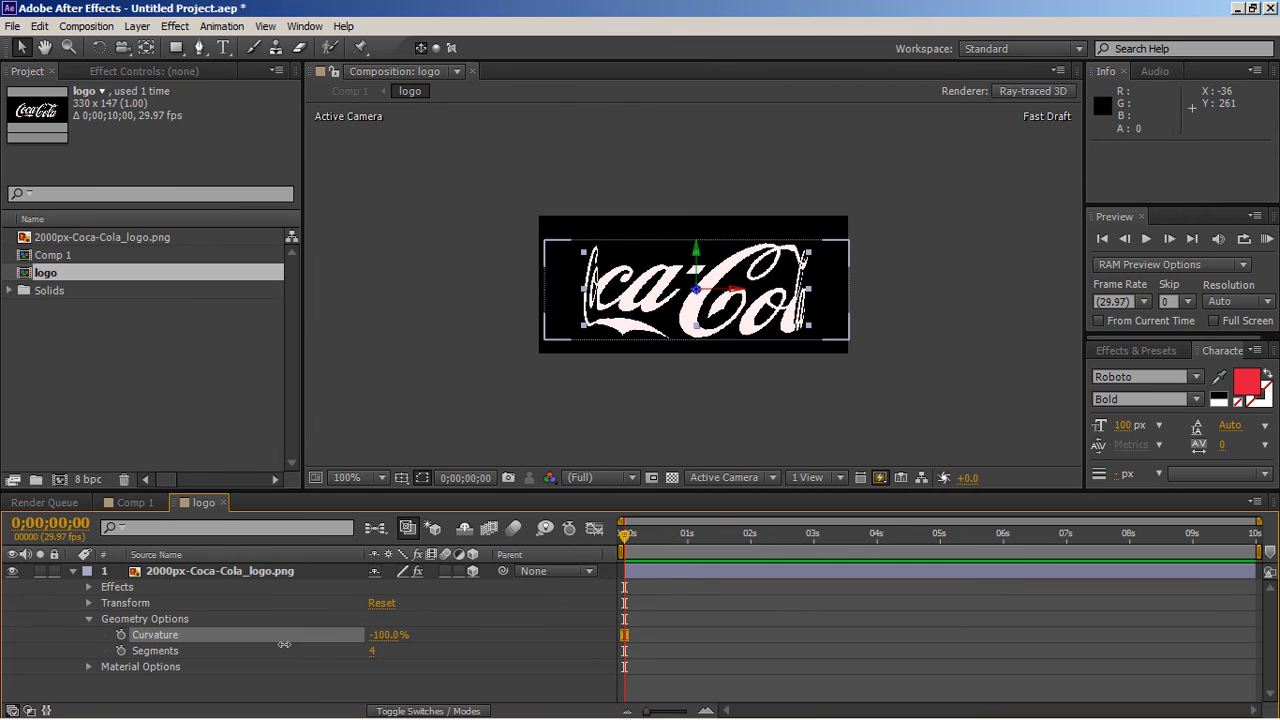
click(284, 644)
click(385, 635)
text(-97)
key(Return)
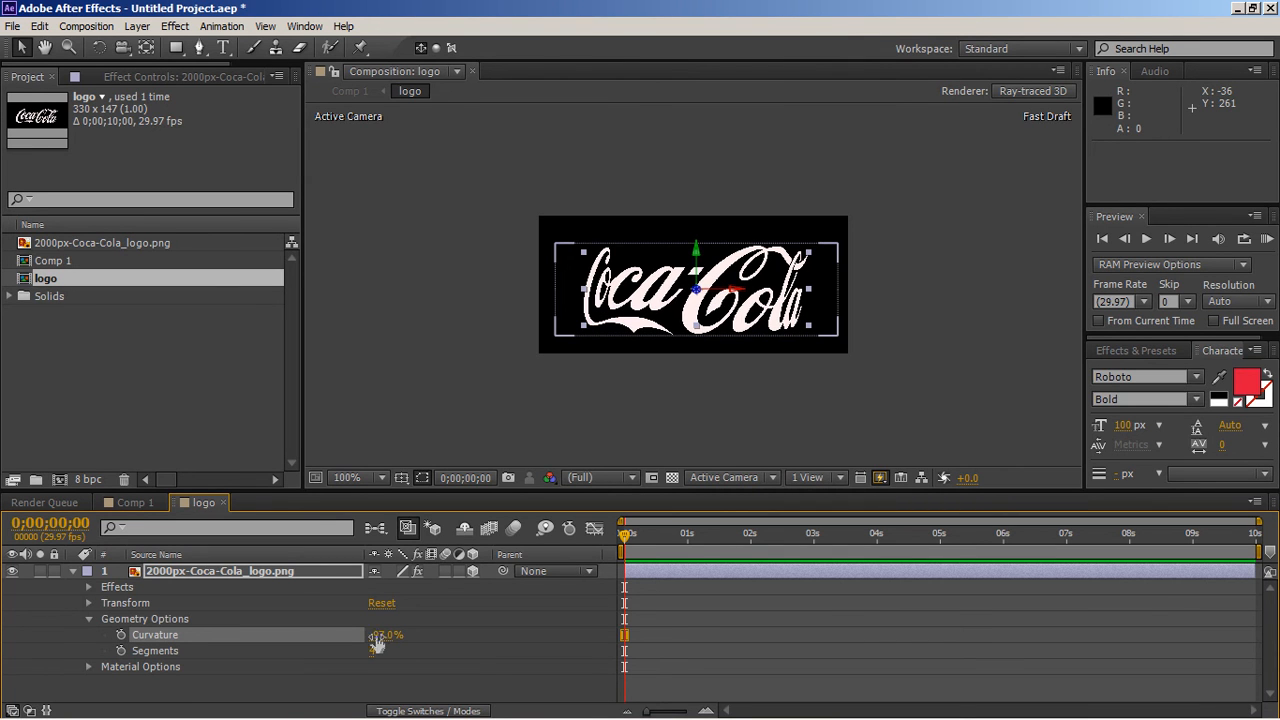
Step: Pre-compose the logo, Shape Layer 3 and Shape Layer 1 layers of Comp 1 into a composition named coca cola
click(136, 505)
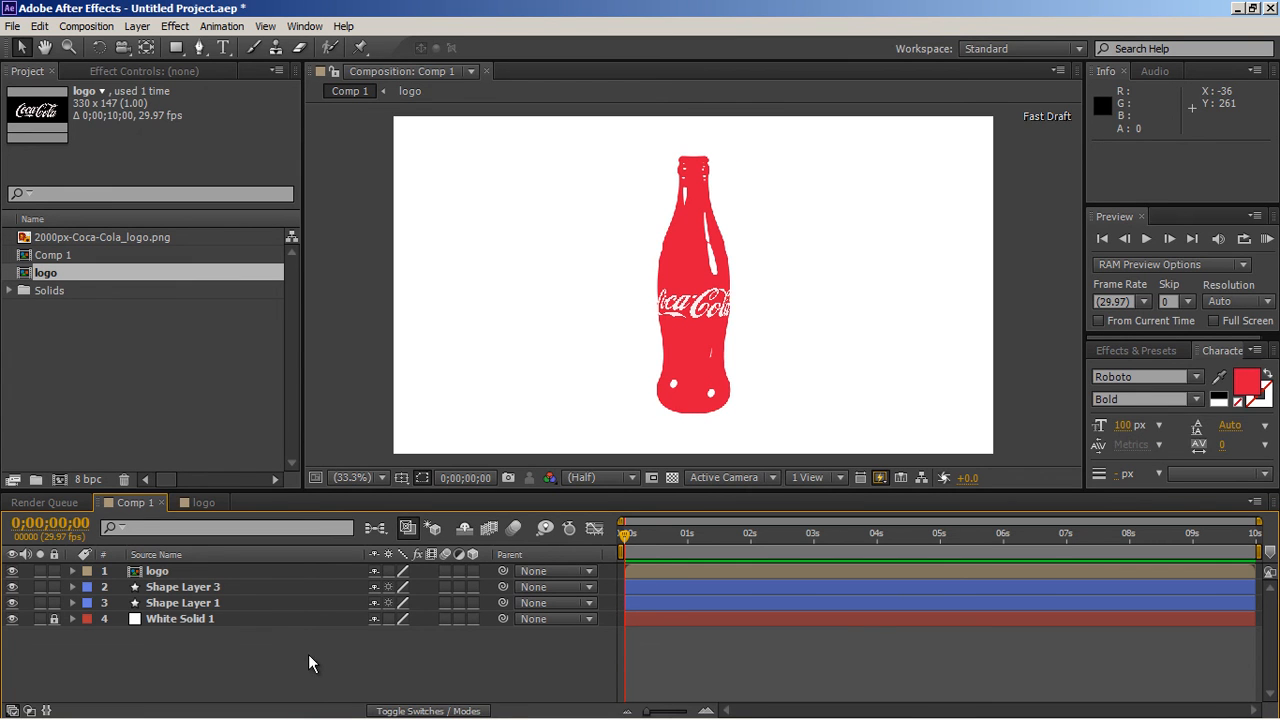
click(288, 571)
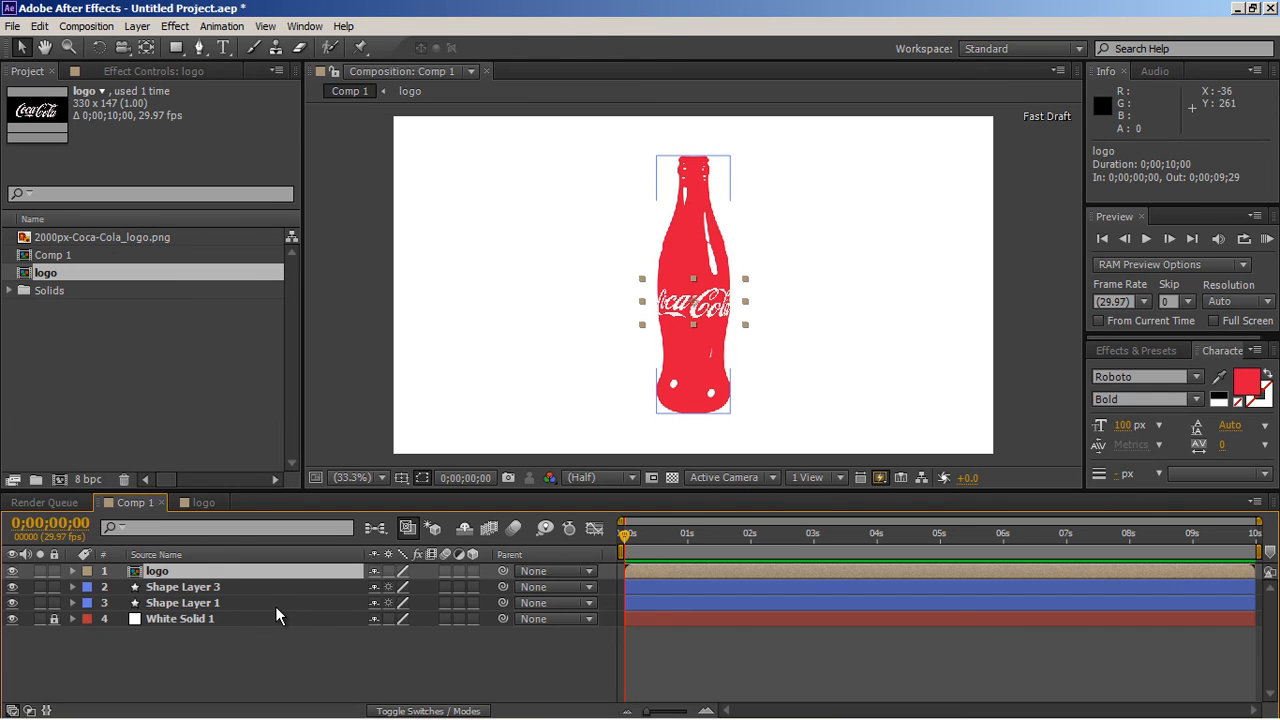
shift+click(275, 603)
click(138, 26)
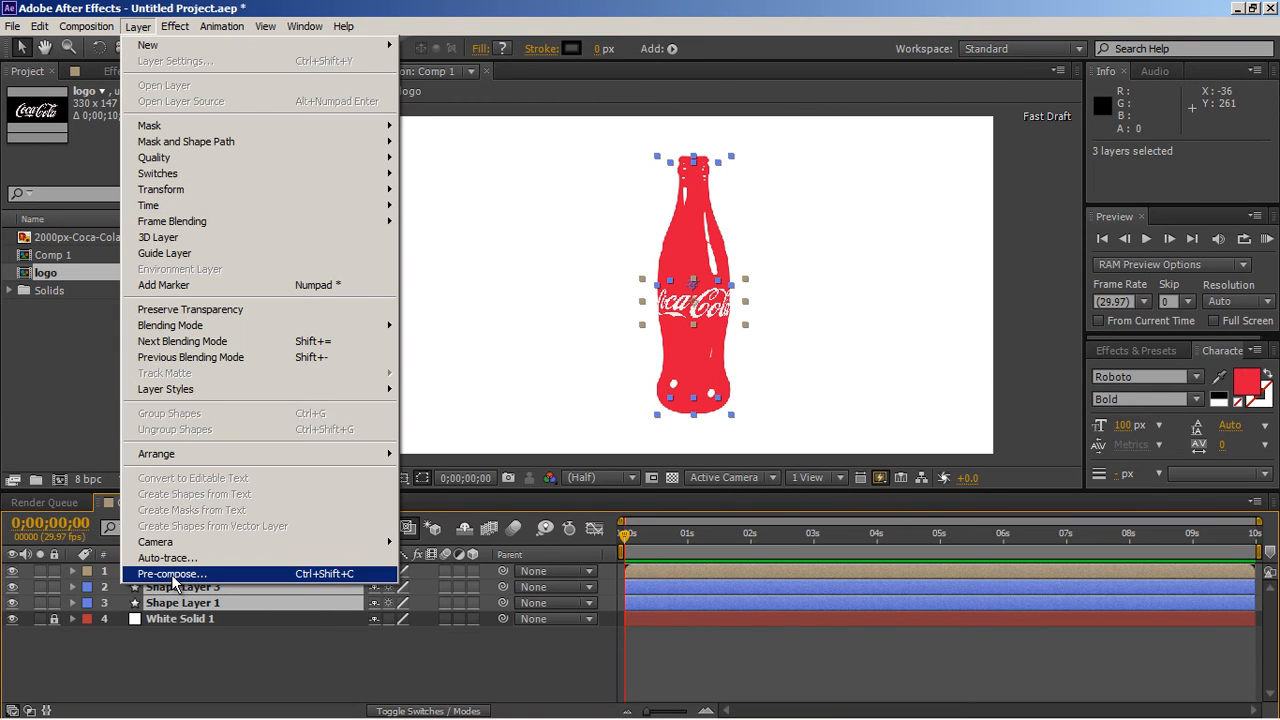
click(171, 575)
text(coca cola)
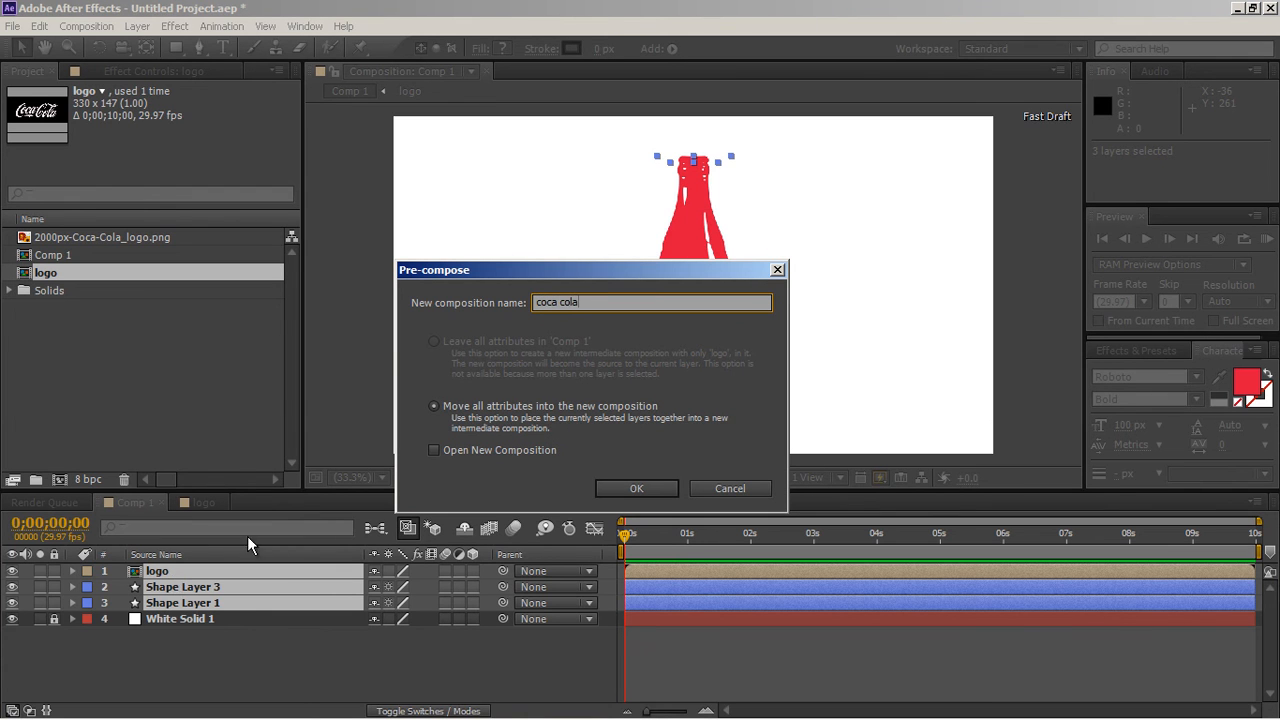
click(660, 488)
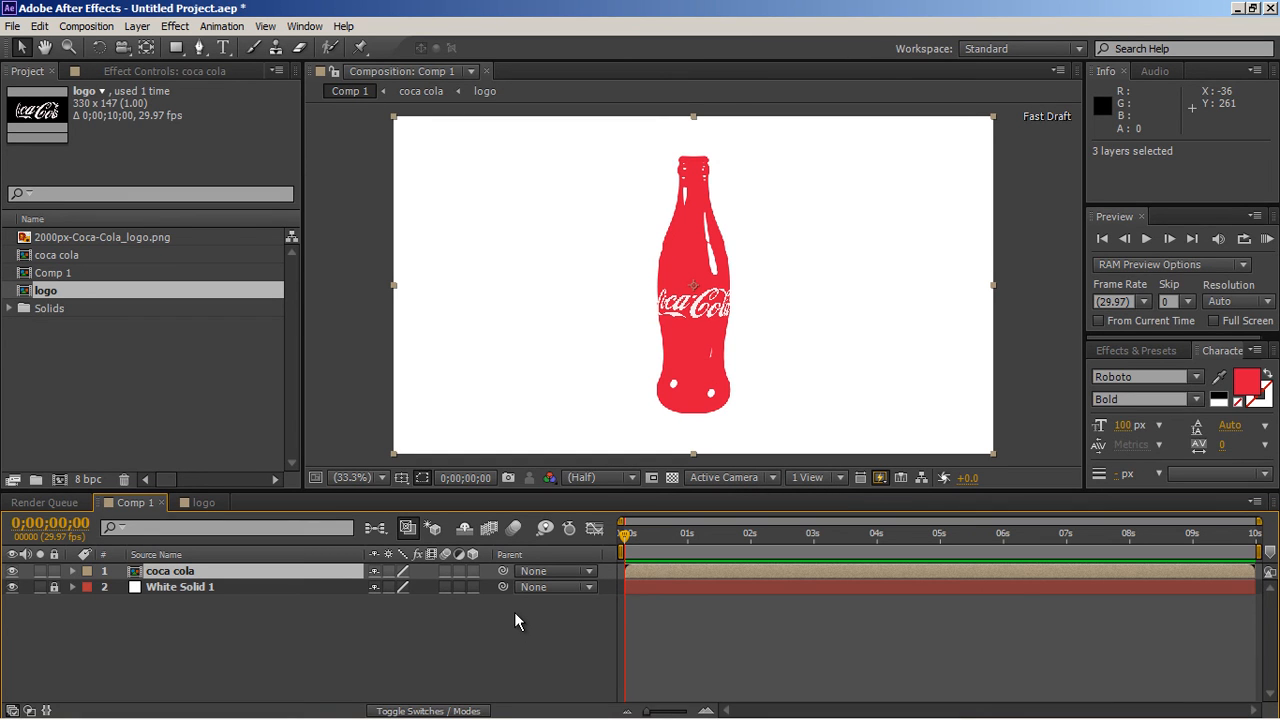
Step: Add Position keyframes to the coca cola layer at 0 seconds and 1 second
key(p)
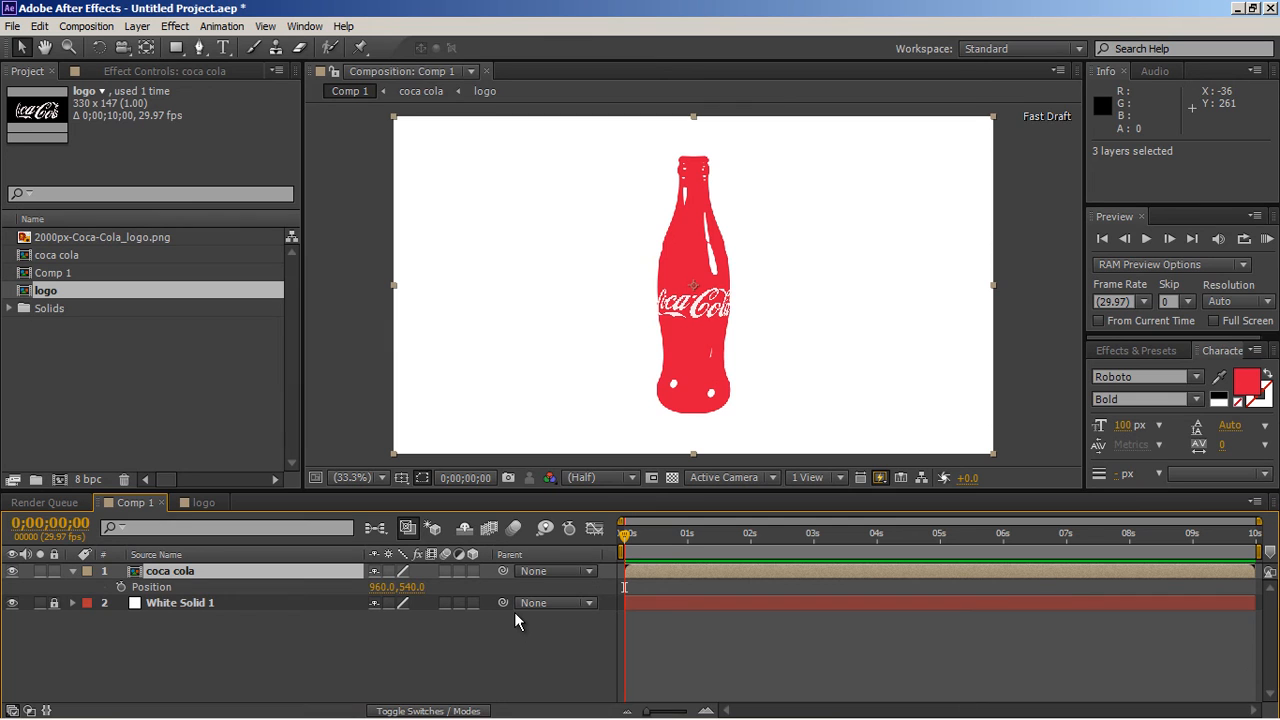
click(122, 585)
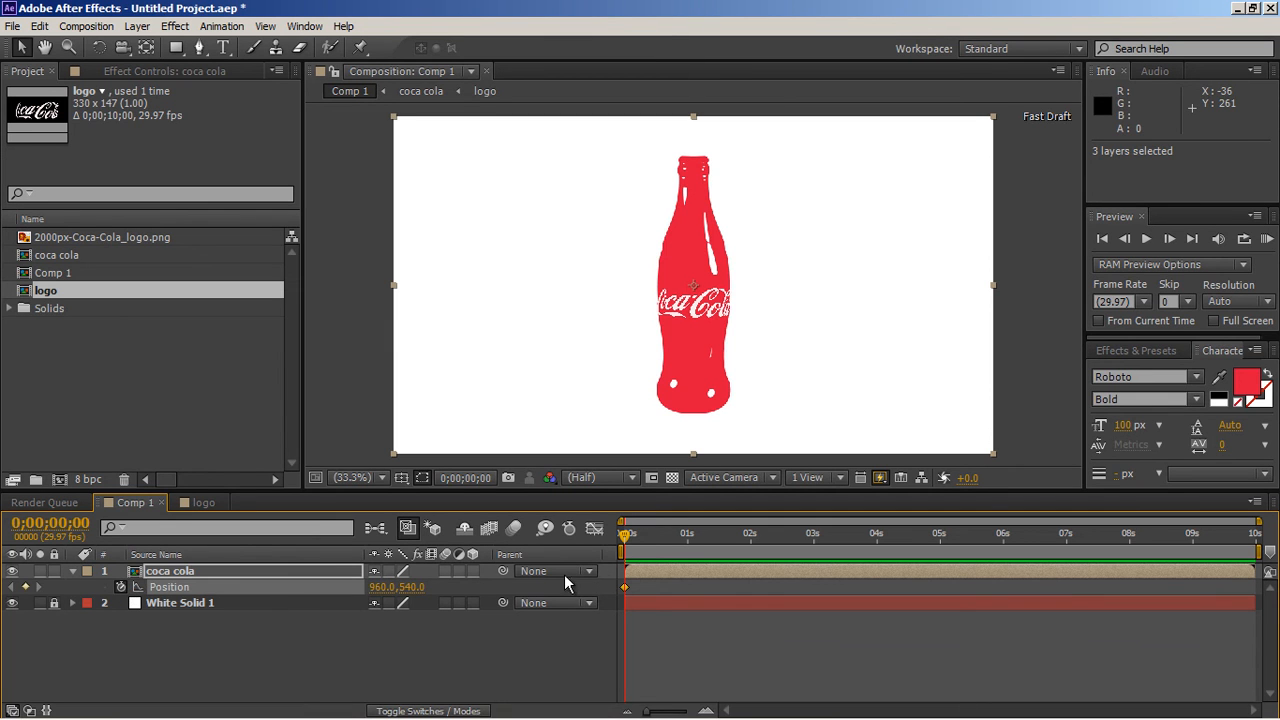
click(687, 543)
click(26, 587)
Step: Set the coca cola layer's X position to -187 at 0 seconds so the bottle starts outside the frame
drag(643, 535, 622, 535)
drag(385, 587, 77, 592)
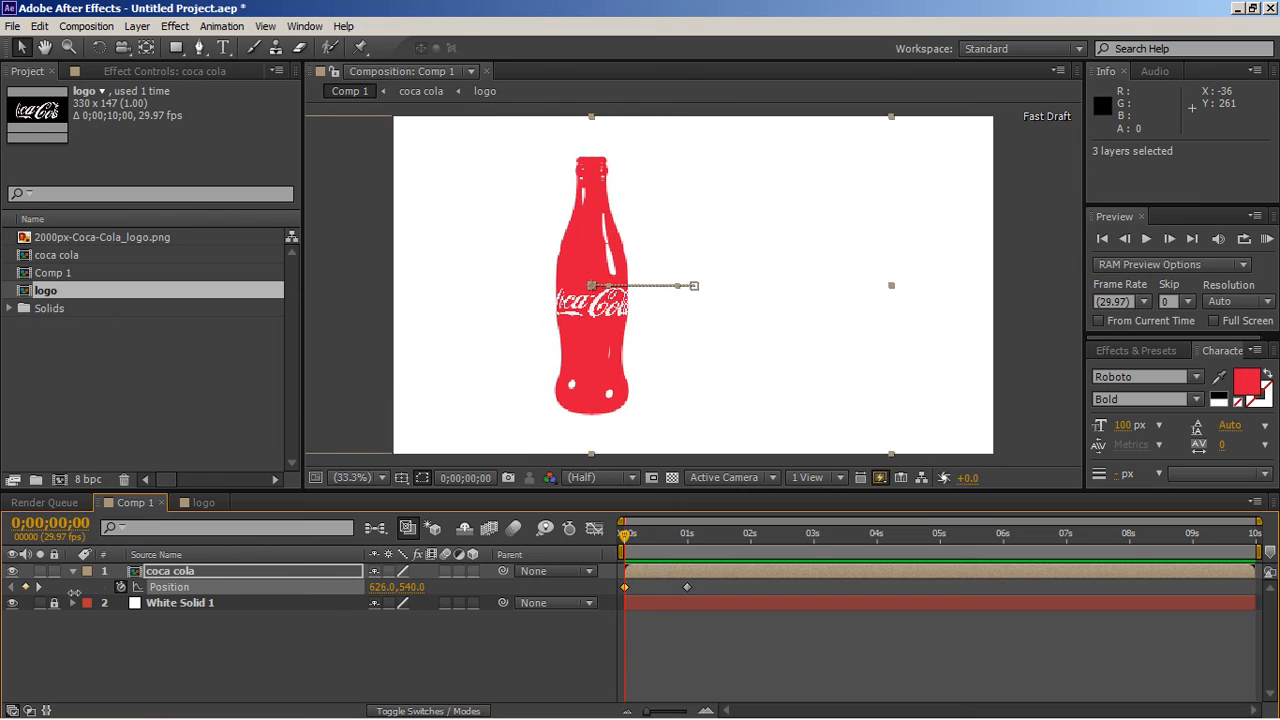
drag(380, 590, 91, 613)
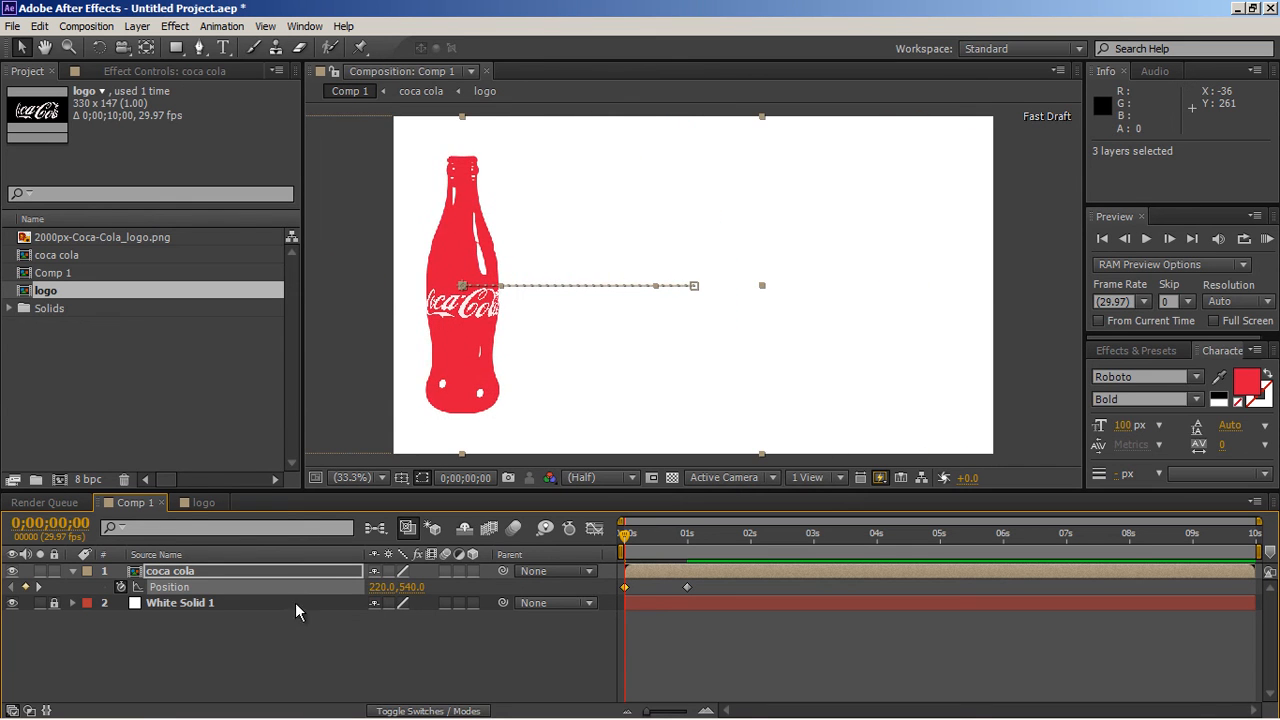
drag(390, 587, 130, 592)
drag(10, 580, 4, 580)
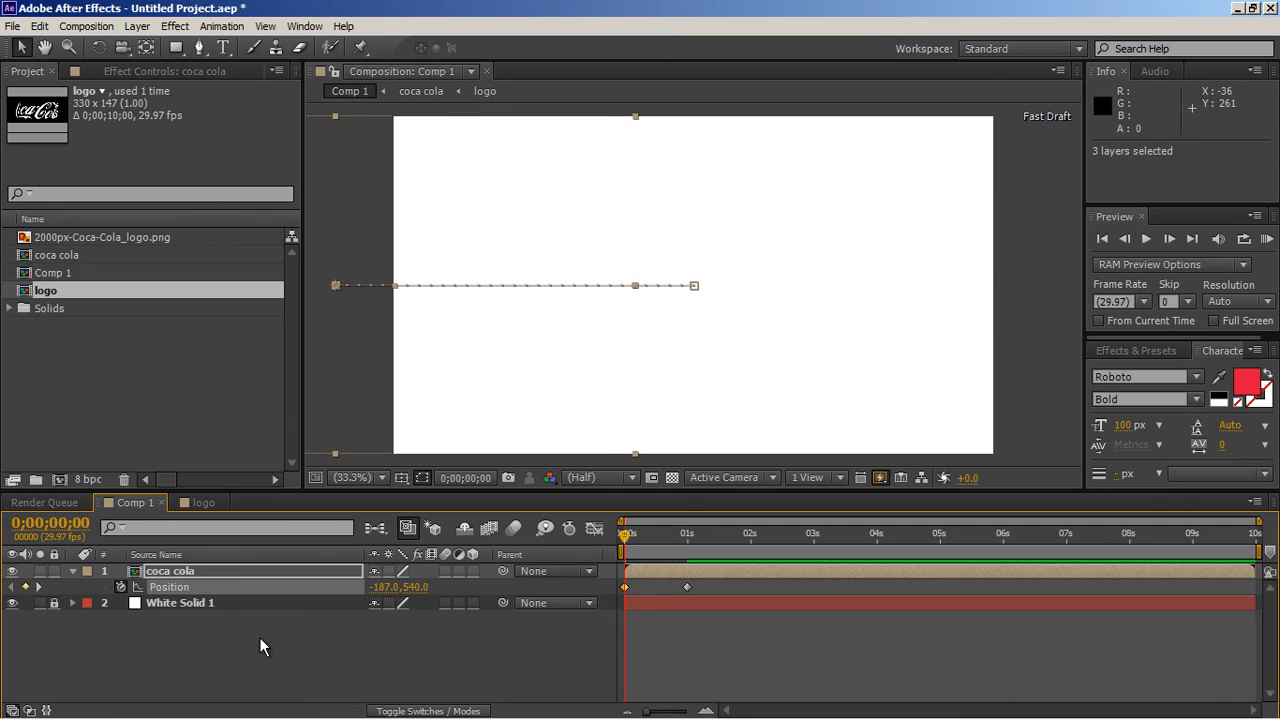
Step: Play back the bottle's slide-in animation from the start and stop it
click(359, 669)
key(space)
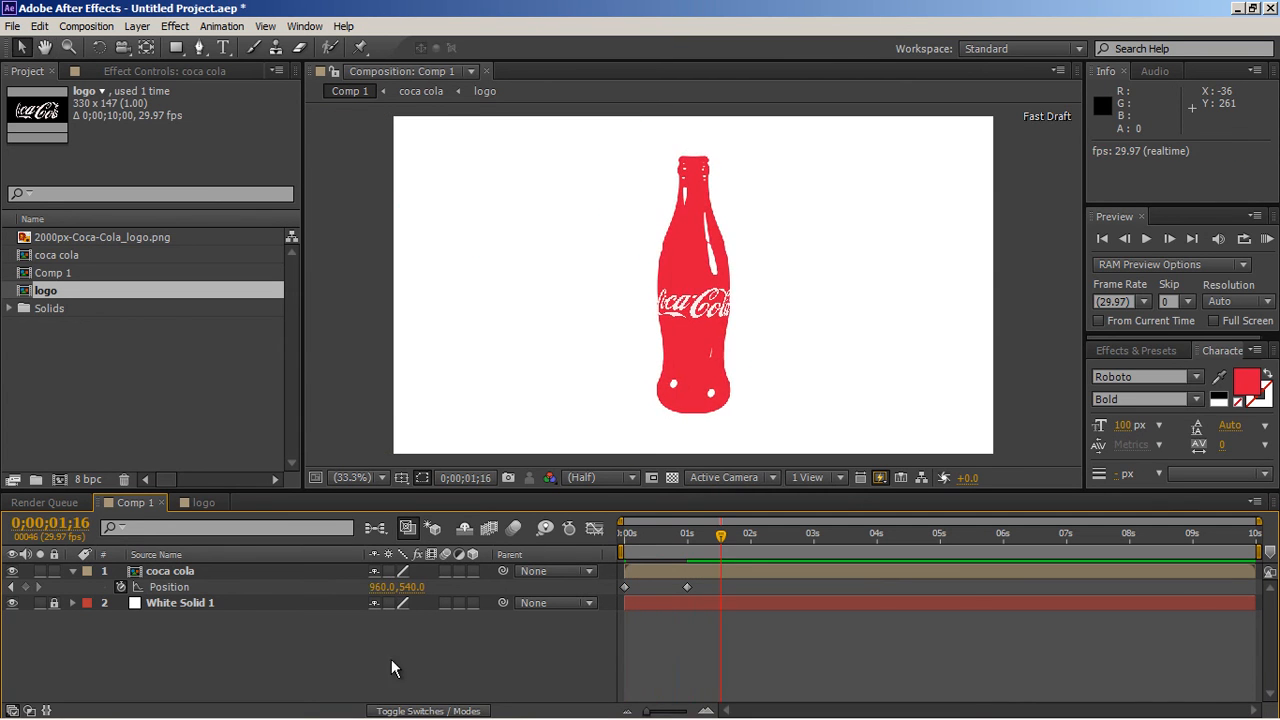
key(space)
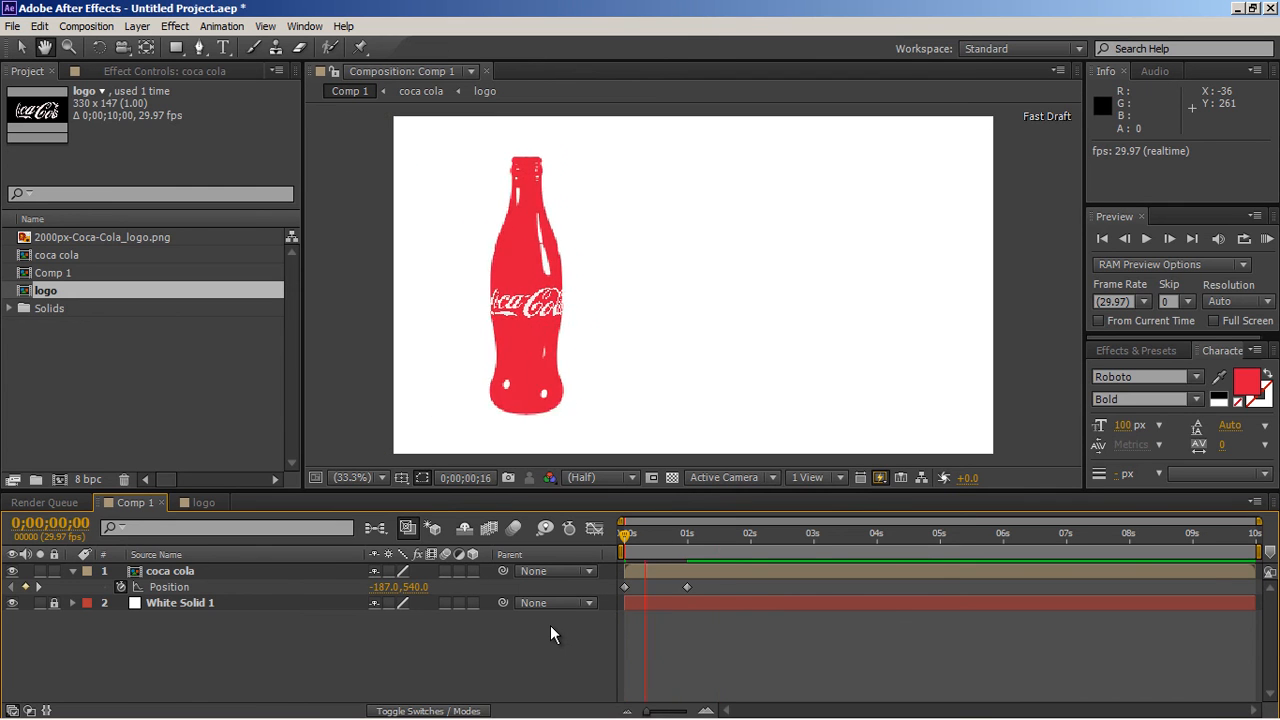
key(space)
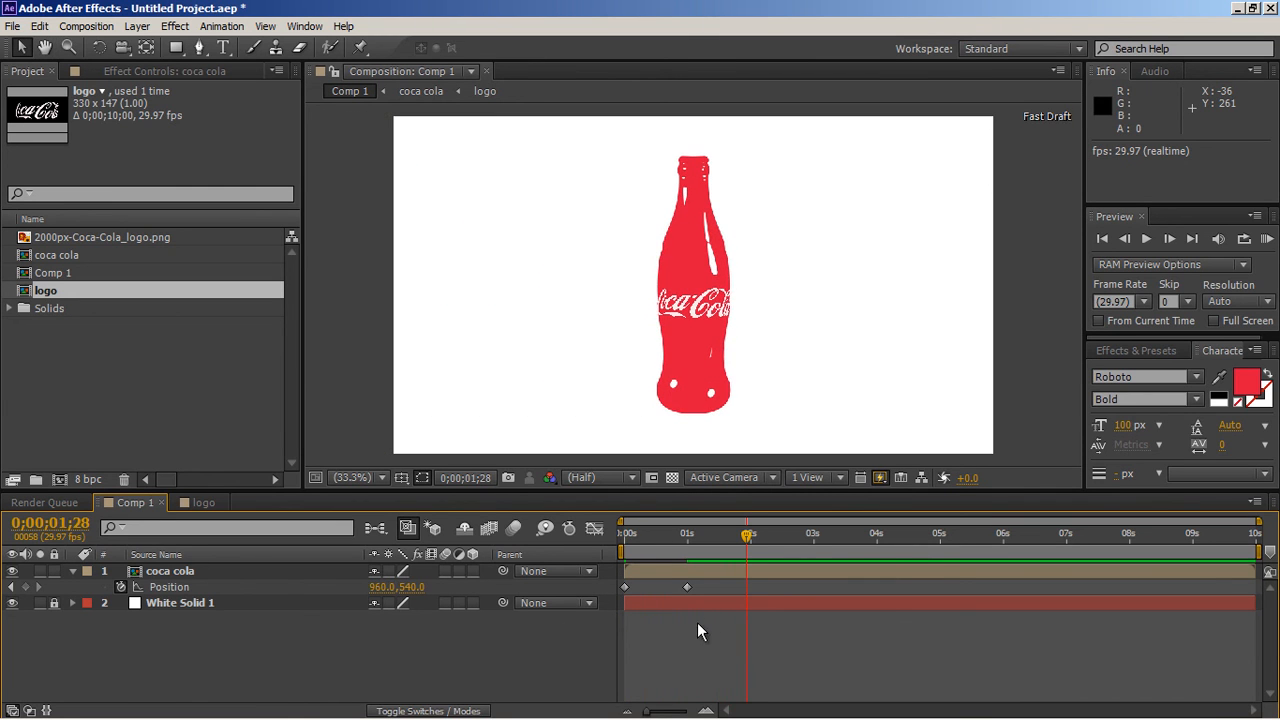
Step: Separate the coca cola layer's Position into X and Y dimensions in the graph editor and remove the Y Position keyframes
click(687, 587)
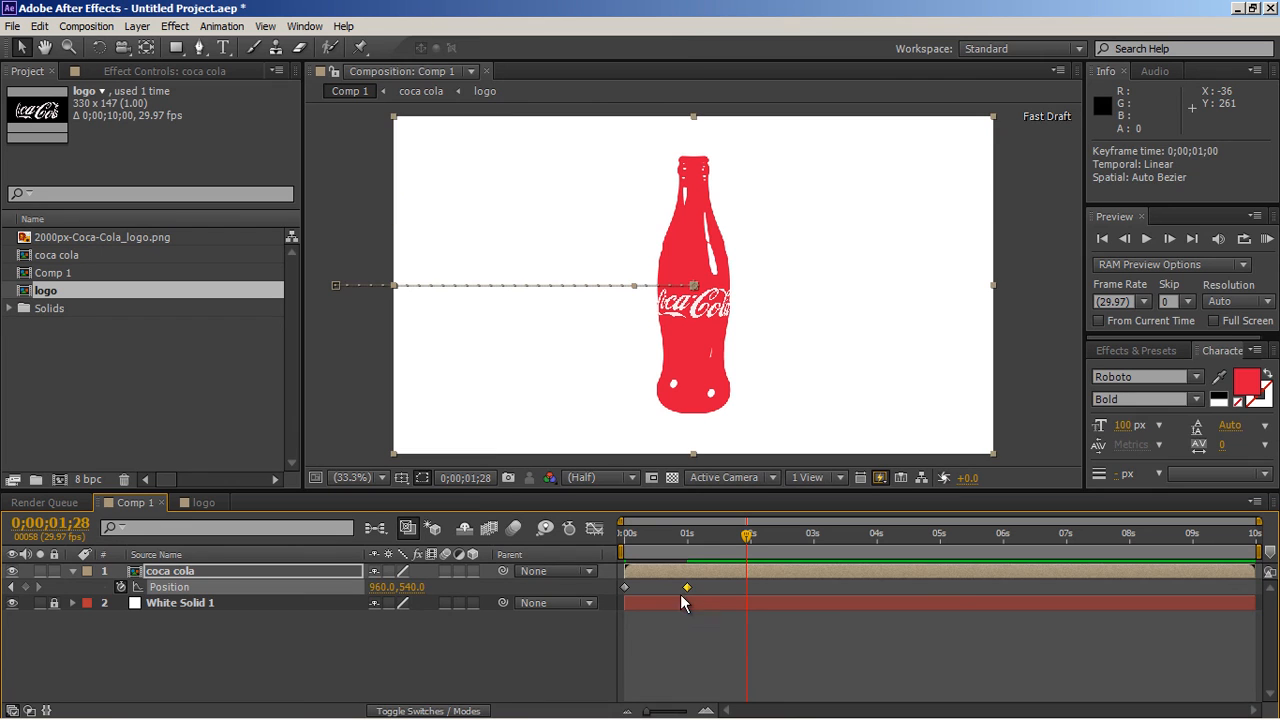
click(595, 531)
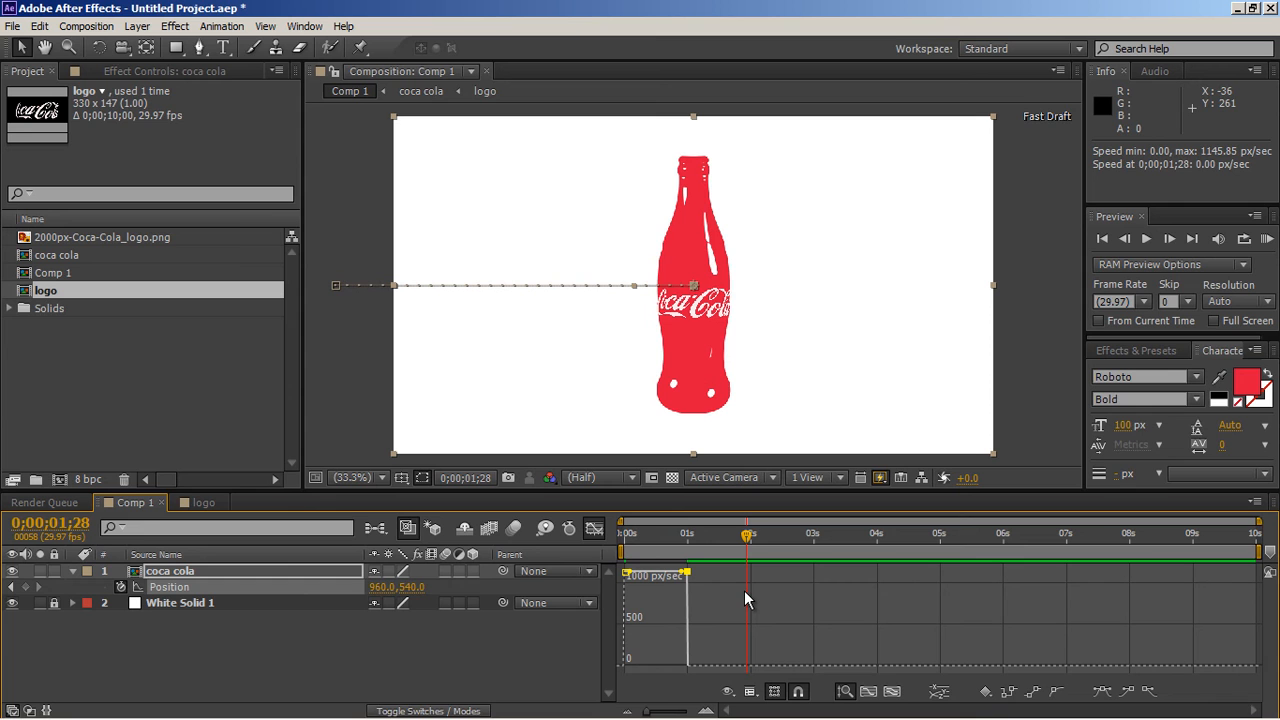
click(938, 692)
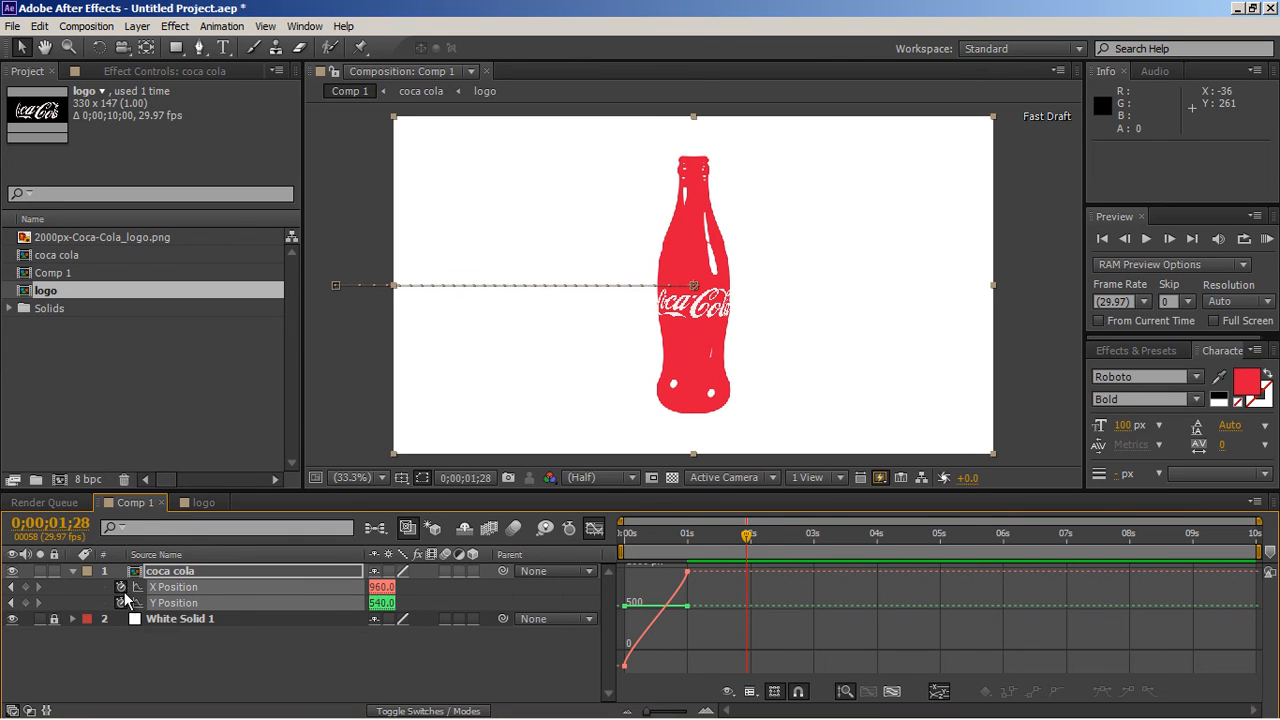
click(175, 644)
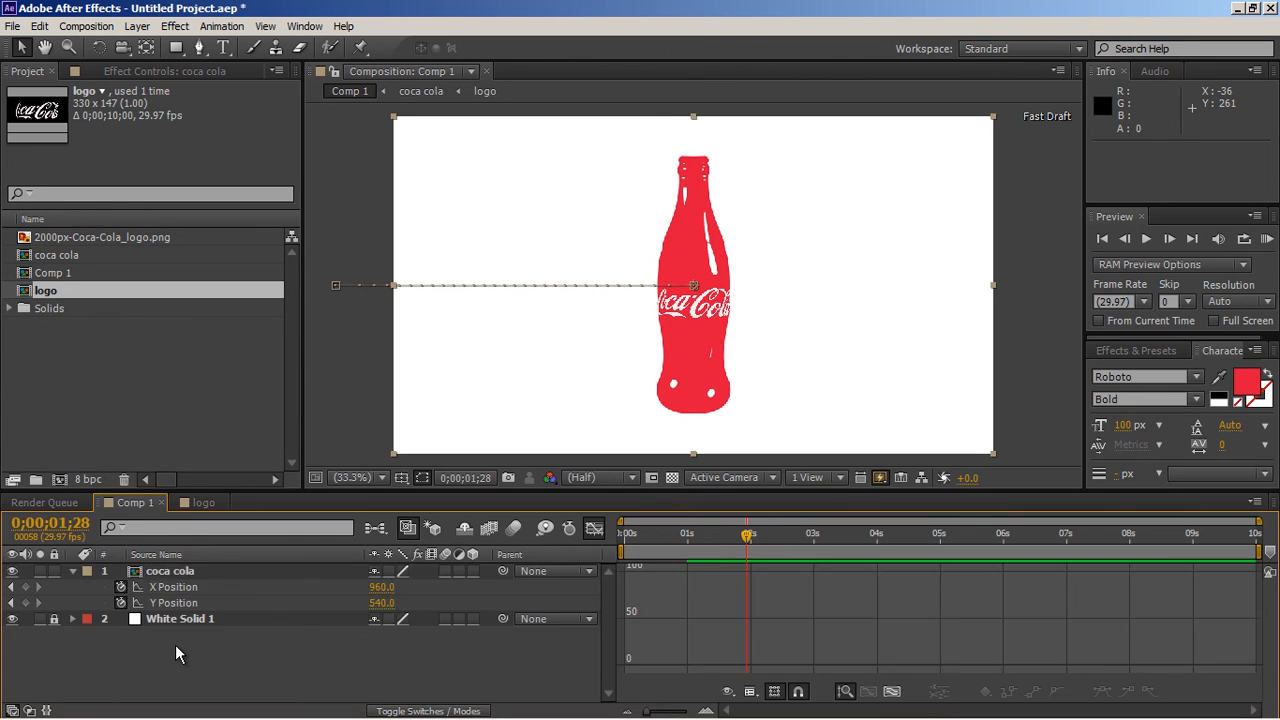
click(121, 603)
Step: Ease the X Position curve into its 1-second keyframe by stretching that keyframe's incoming handle horizontally back to about frame 5
click(328, 589)
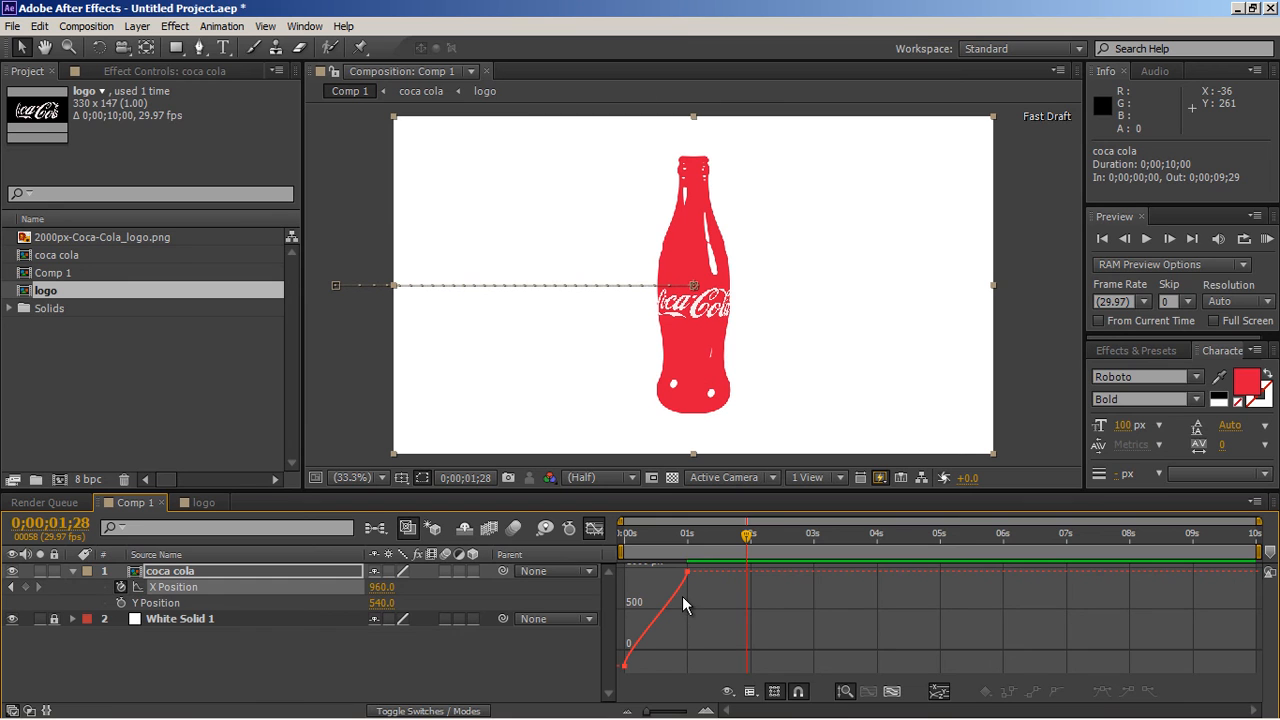
key(equal)
key(equal)
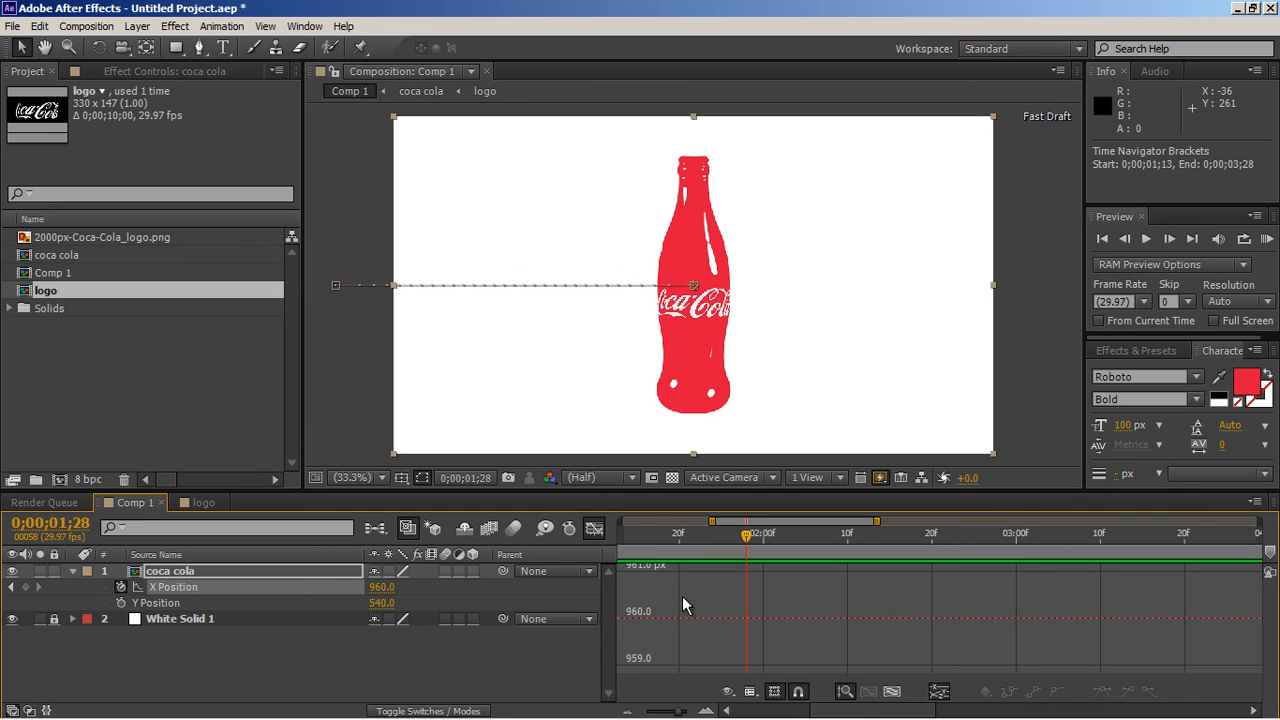
drag(786, 521, 695, 521)
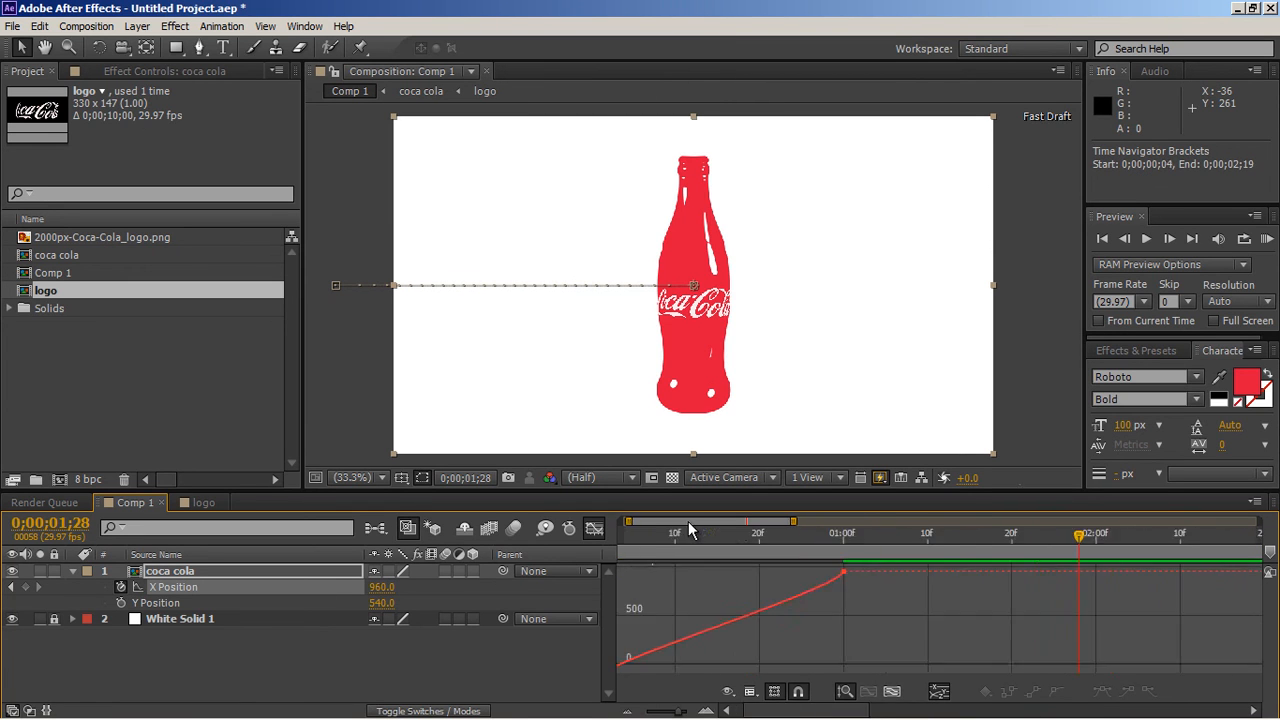
click(625, 666)
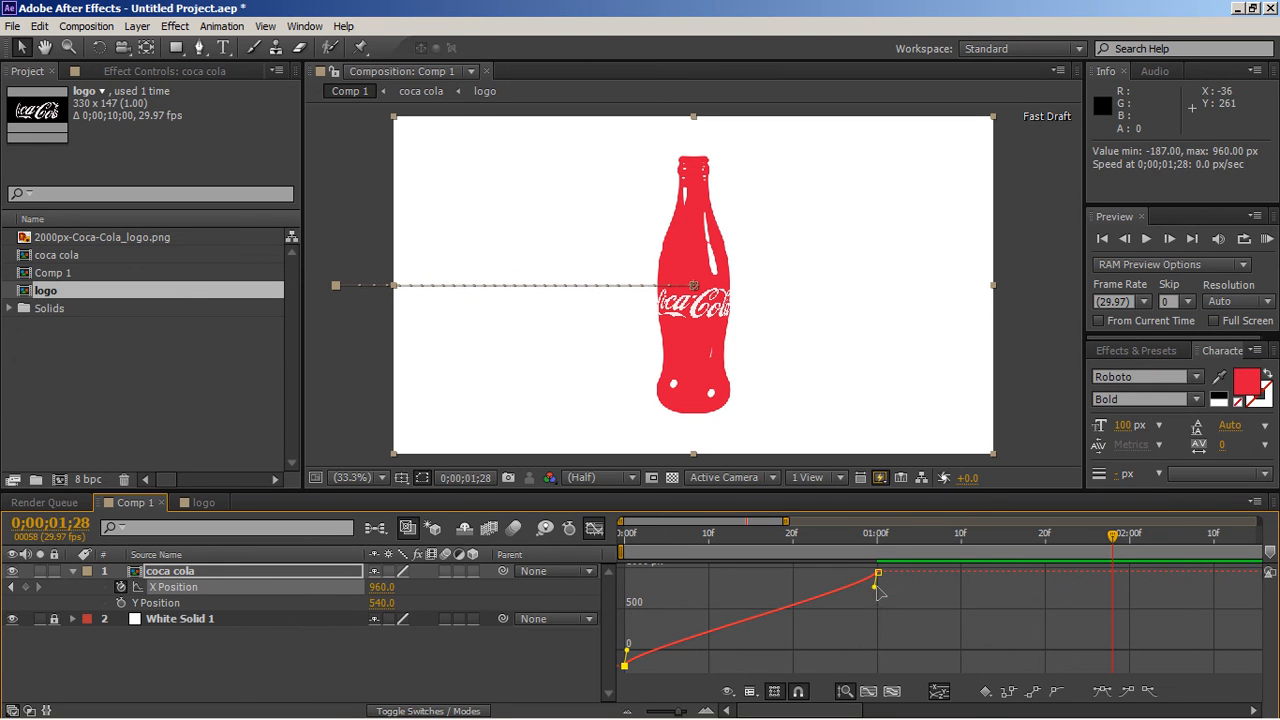
drag(875, 587, 670, 592)
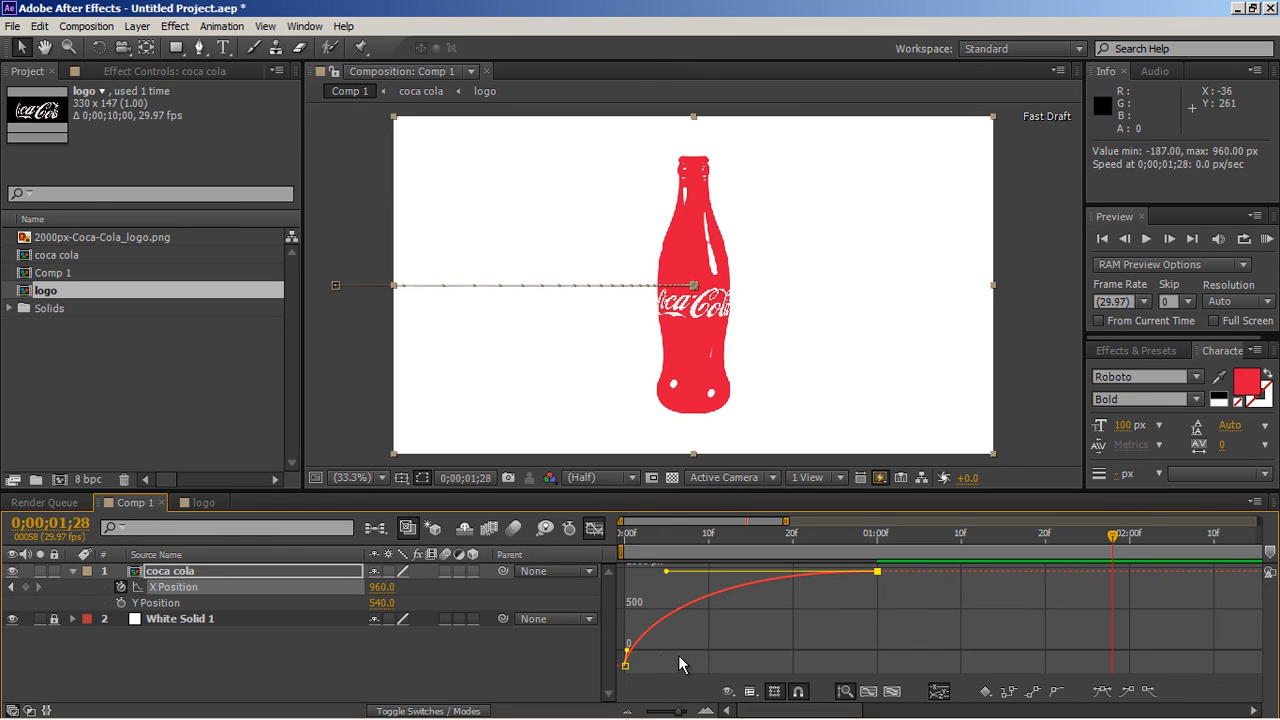
click(630, 661)
click(750, 639)
Step: Replay the eased bottle movement from the first frame to review its speed
key(Home)
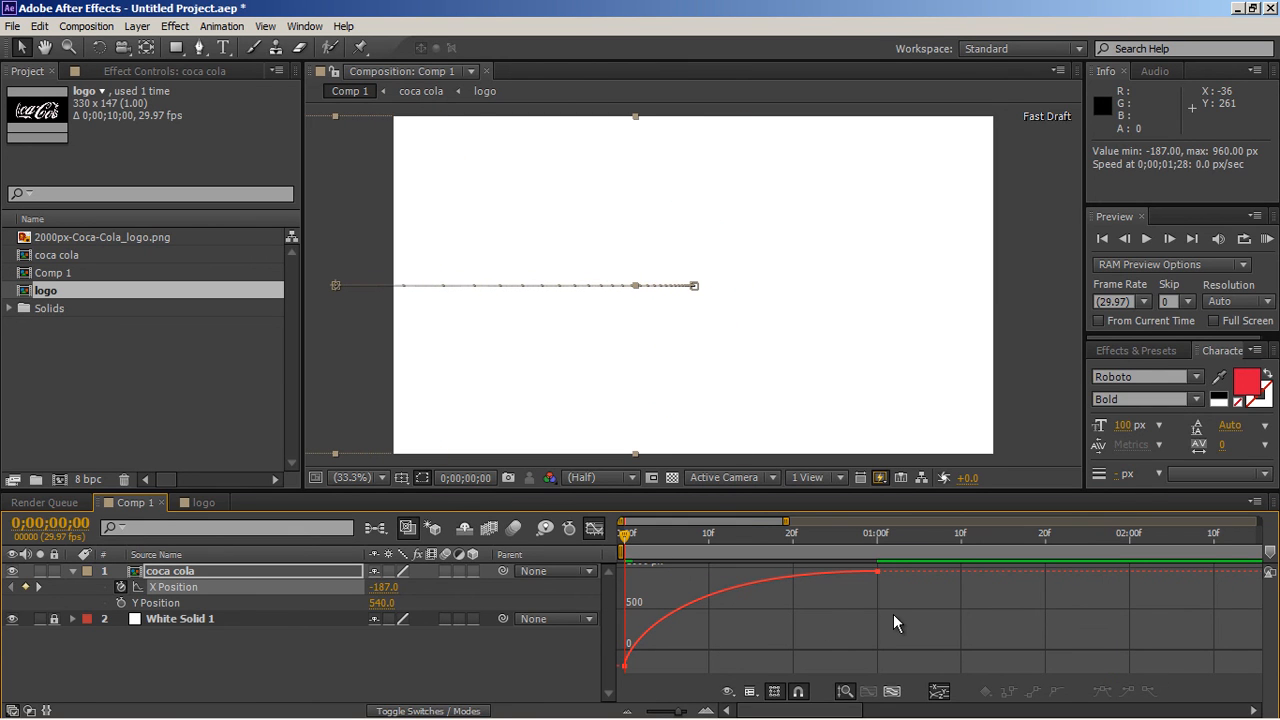
click(1047, 415)
key(space)
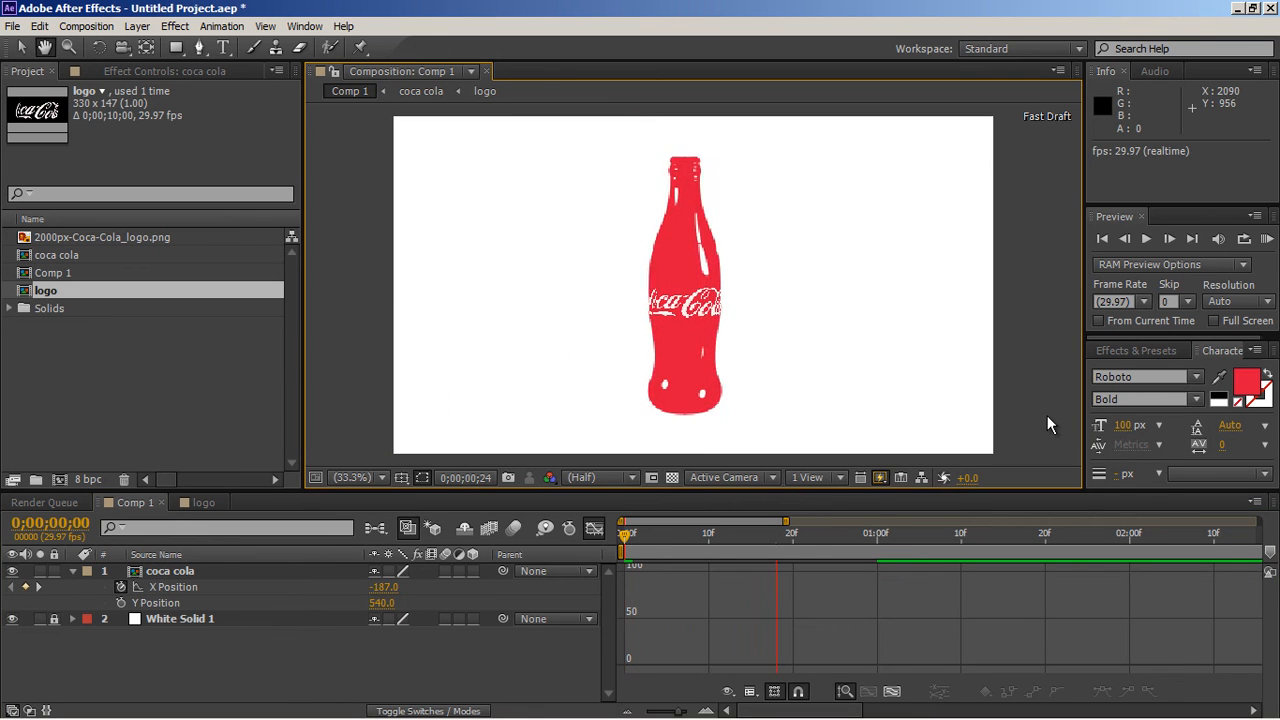
key(space)
key(Home)
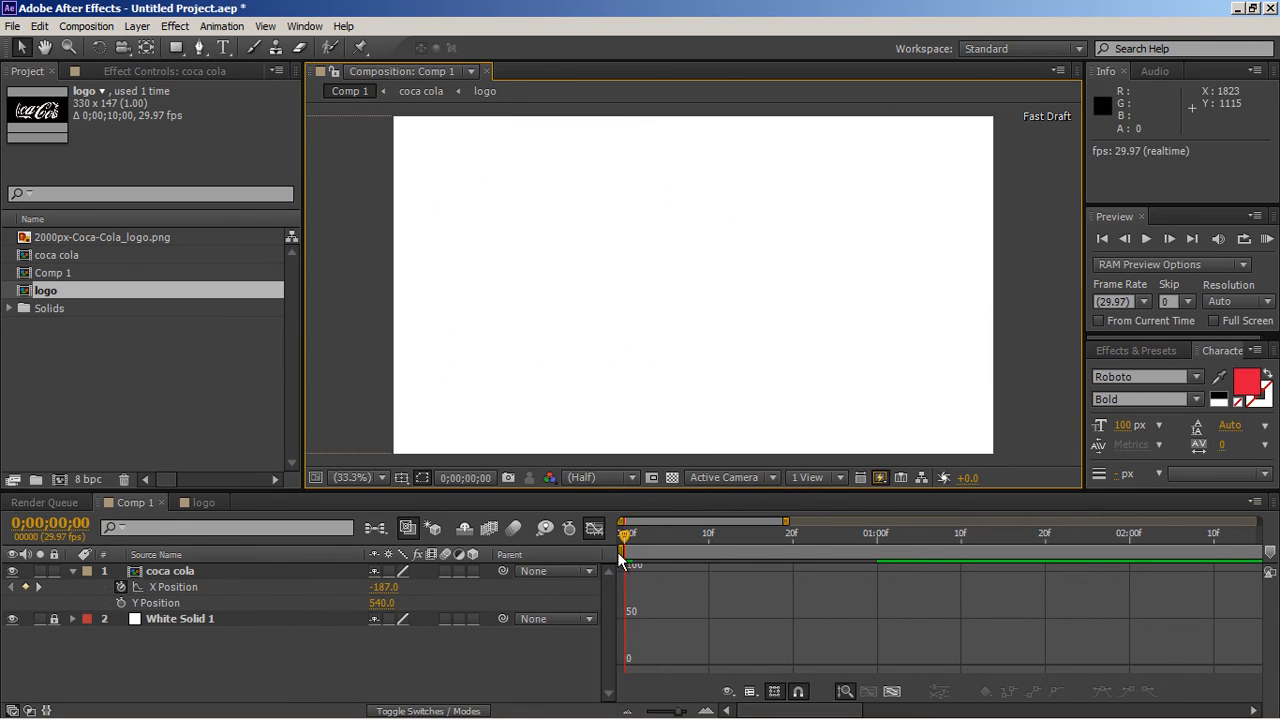
key(space)
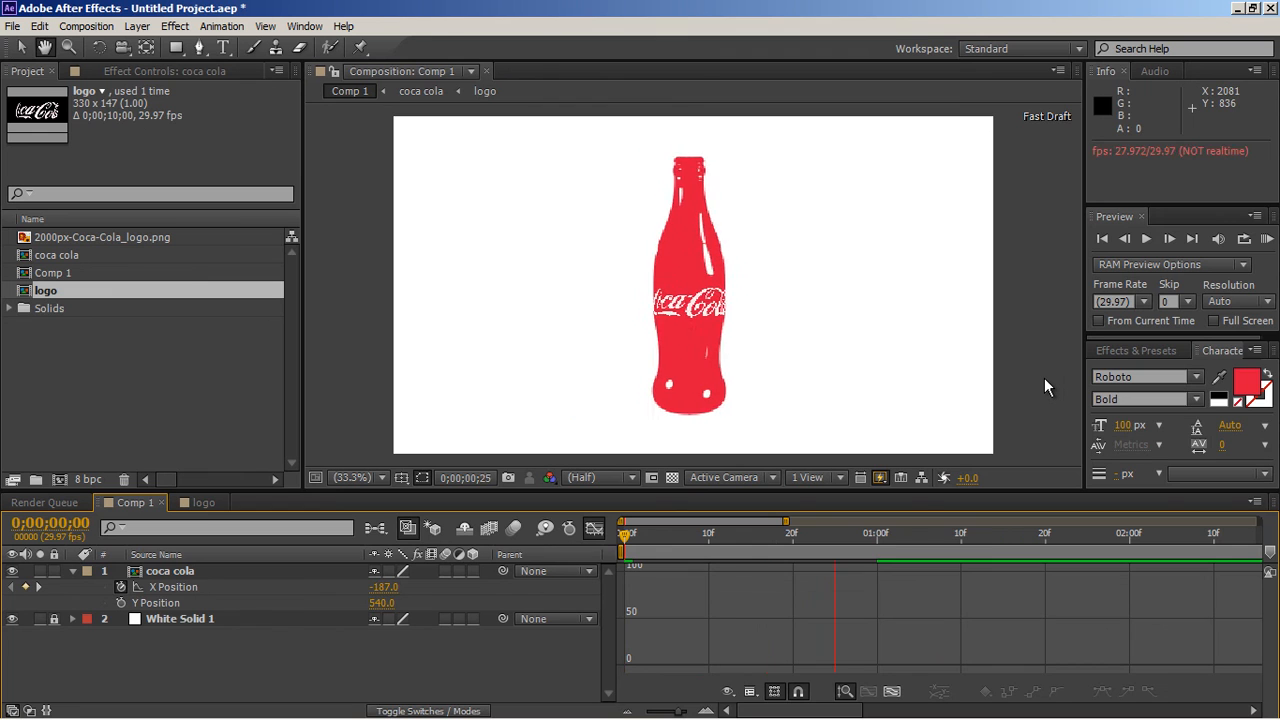
Step: Leave the graph editor and open the logo composition with its layer's properties collapsed
click(593, 529)
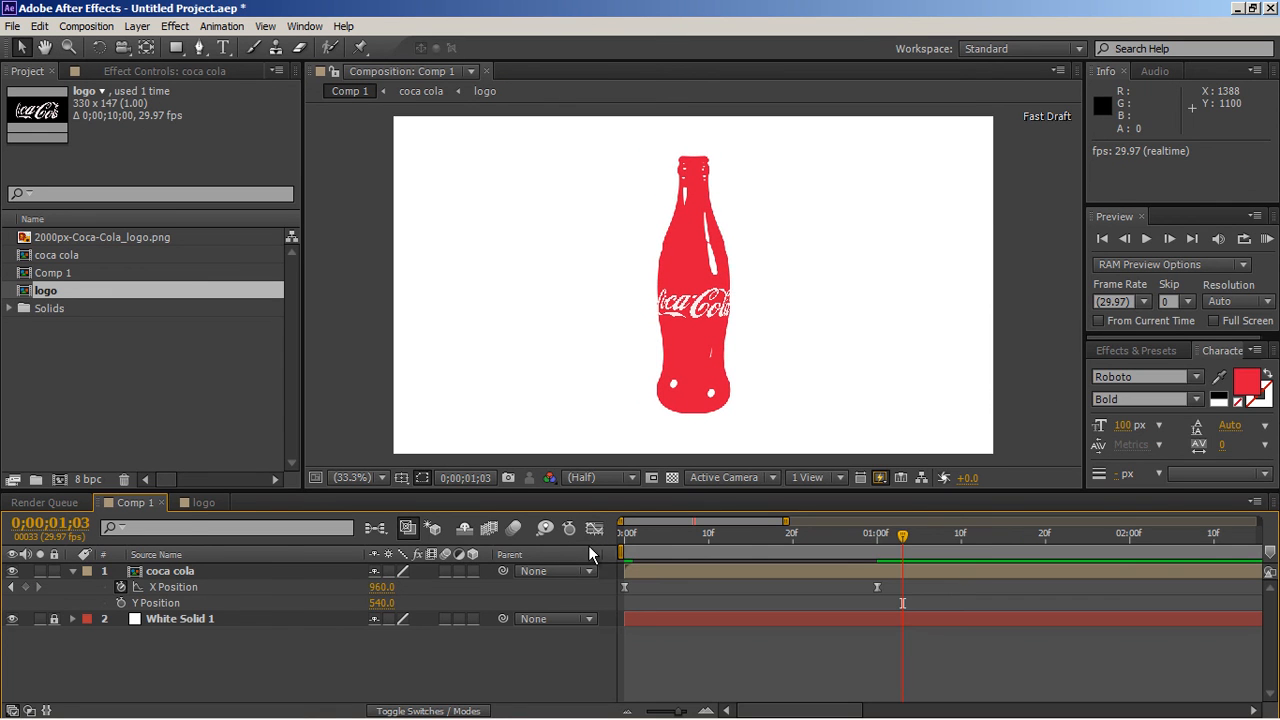
click(201, 503)
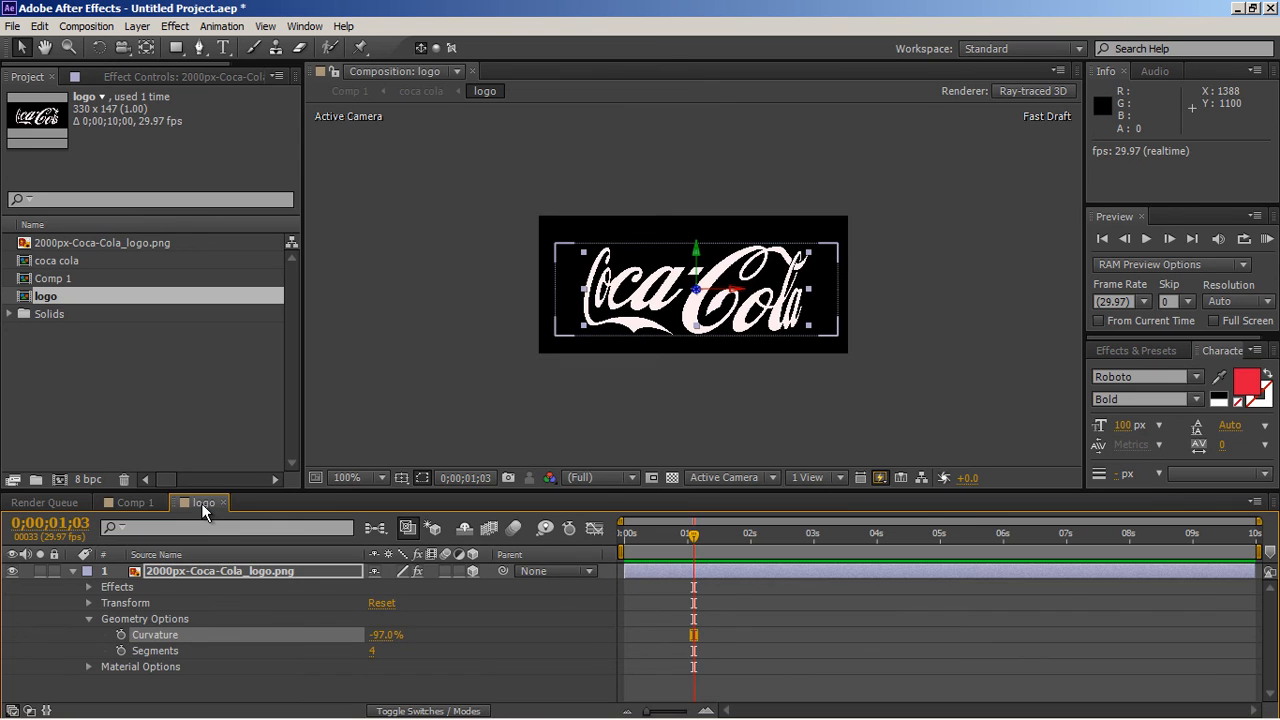
click(75, 570)
click(555, 637)
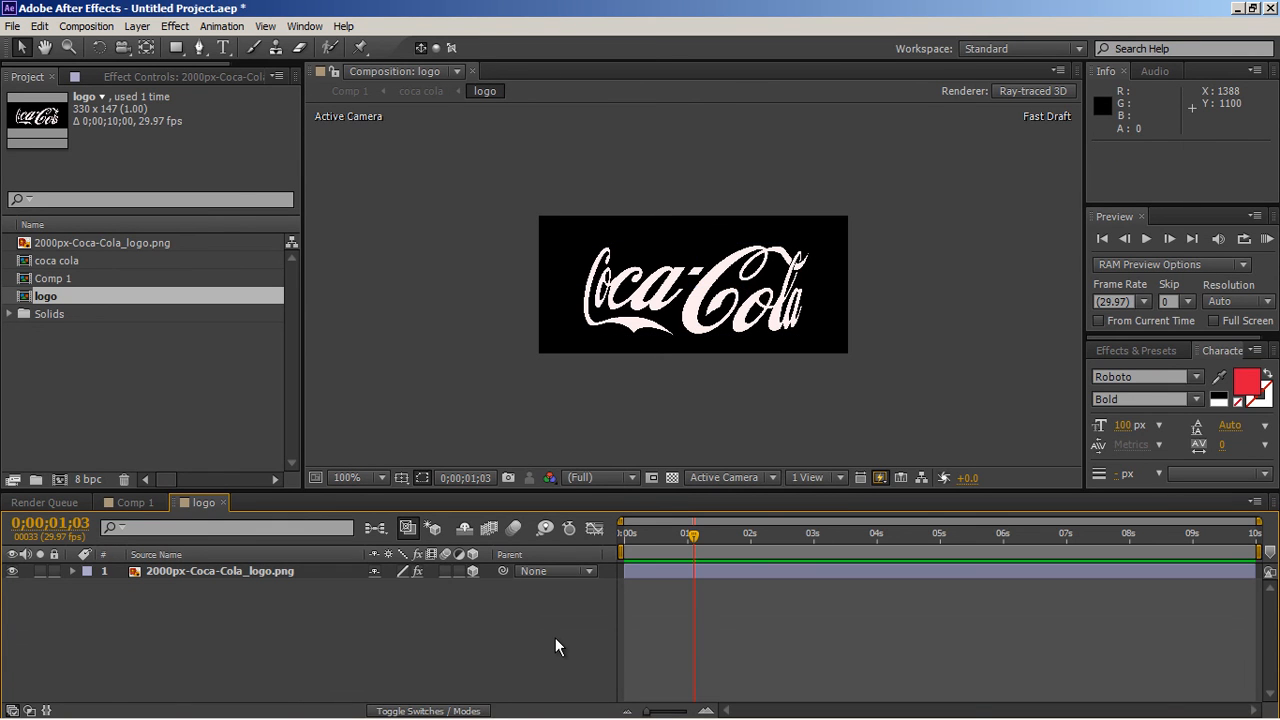
Step: Duplicate the 2000px-Coca-Cola_logo.png layer and set the copy's X position to -138
click(331, 573)
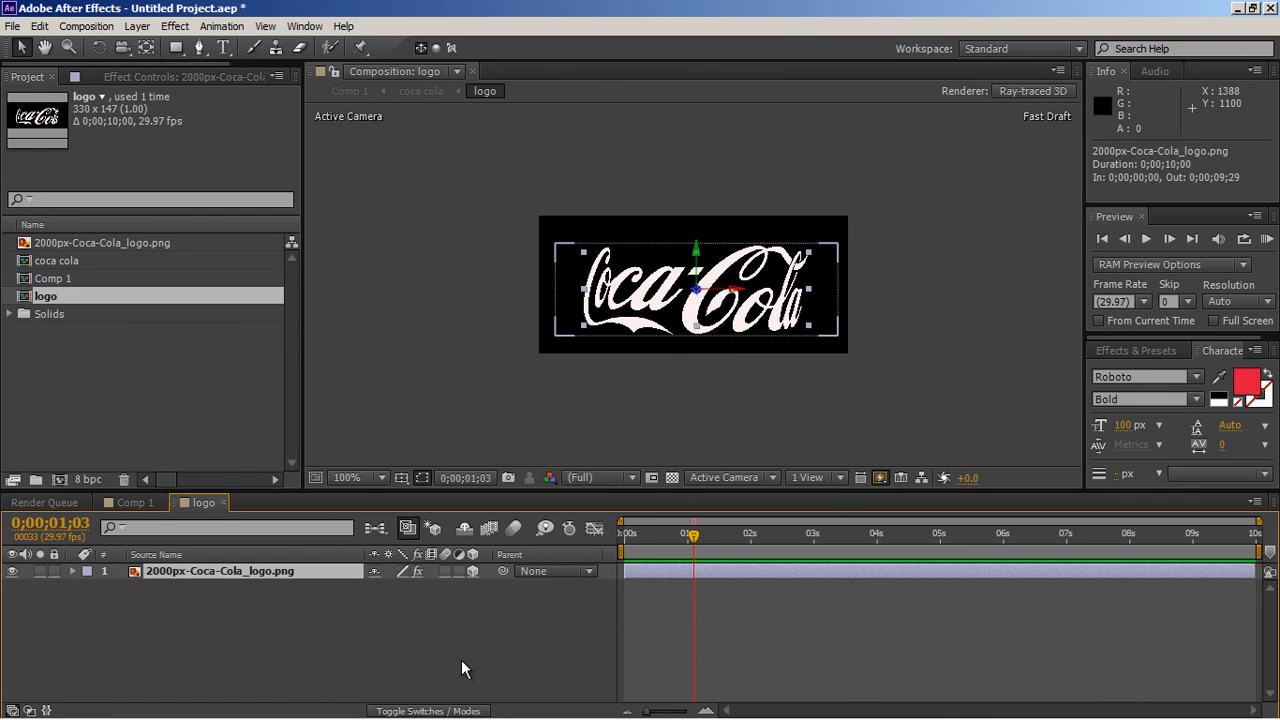
key(ctrl+d)
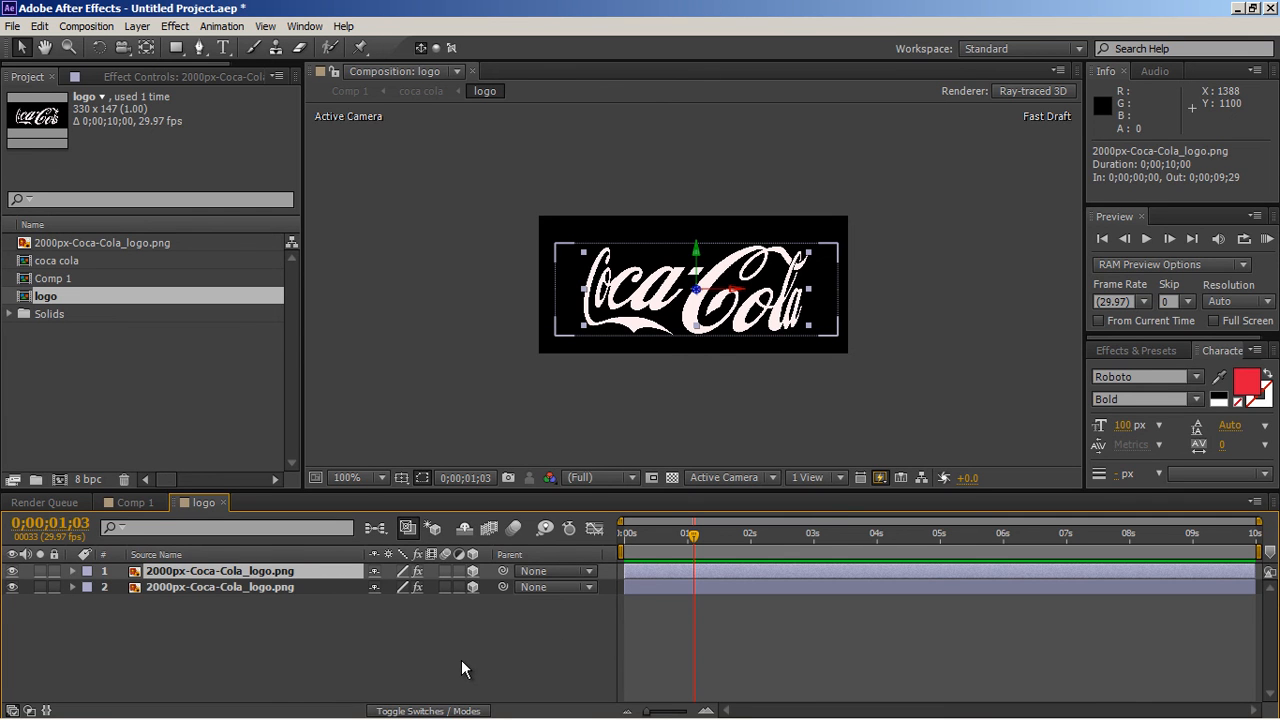
key(p)
drag(390, 592, 89, 587)
click(107, 586)
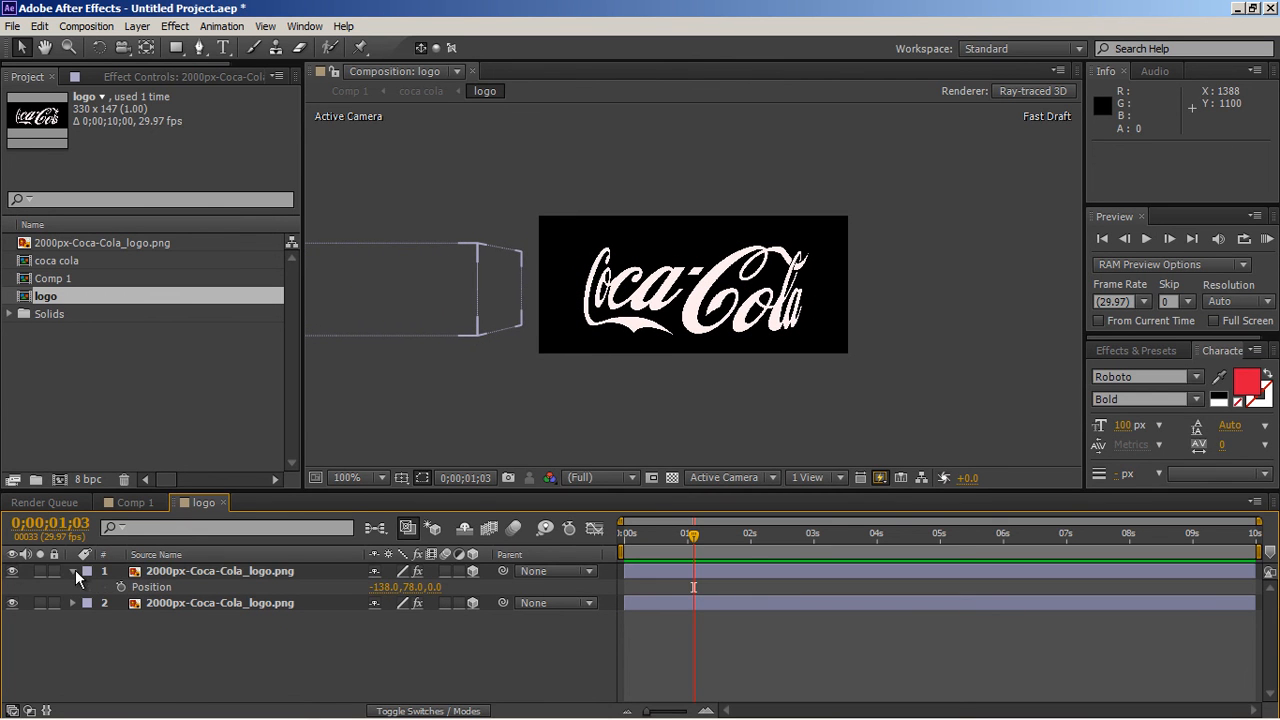
click(73, 571)
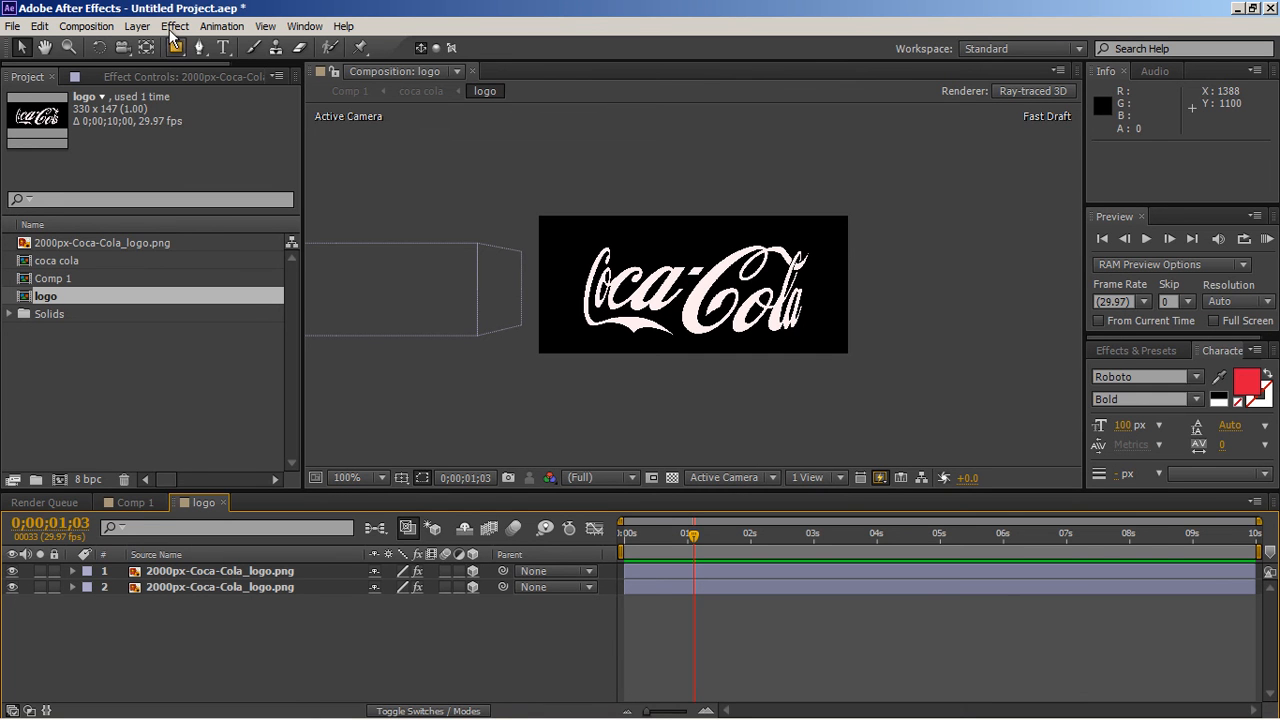
Step: Add a null object to the logo composition and parent both logo layers to it
click(138, 26)
mouse_move(153, 47)
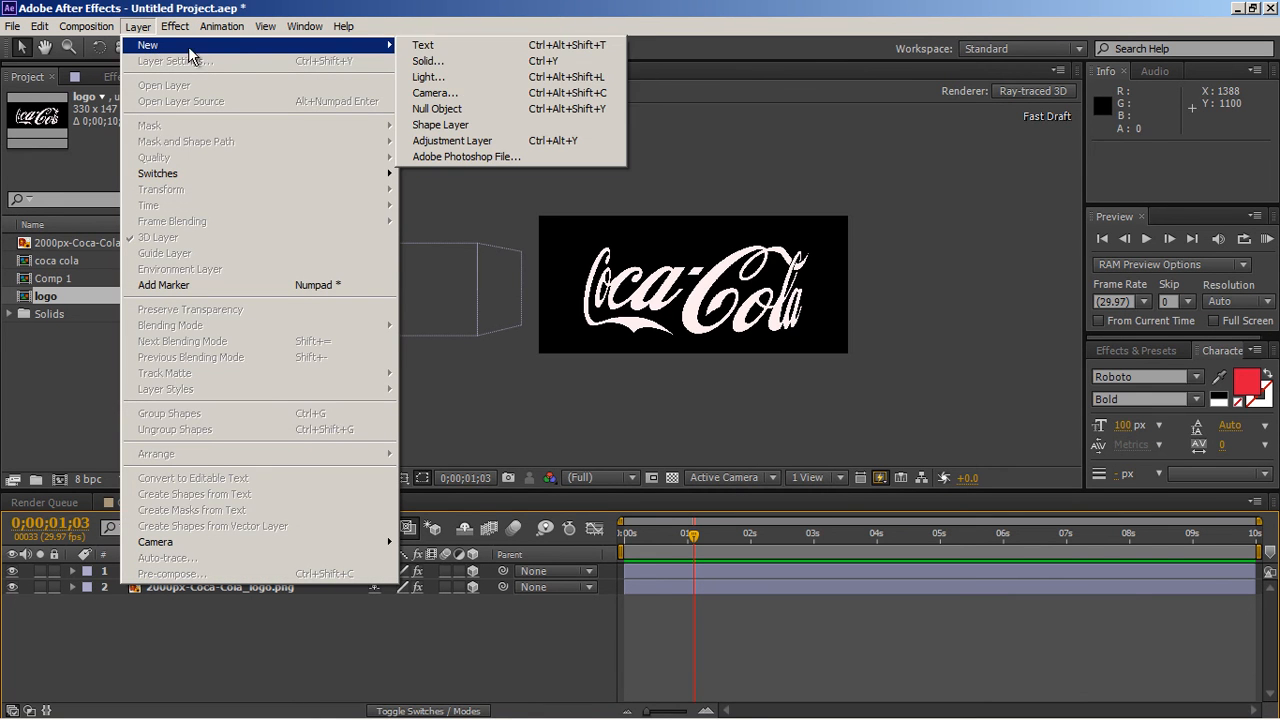
click(445, 111)
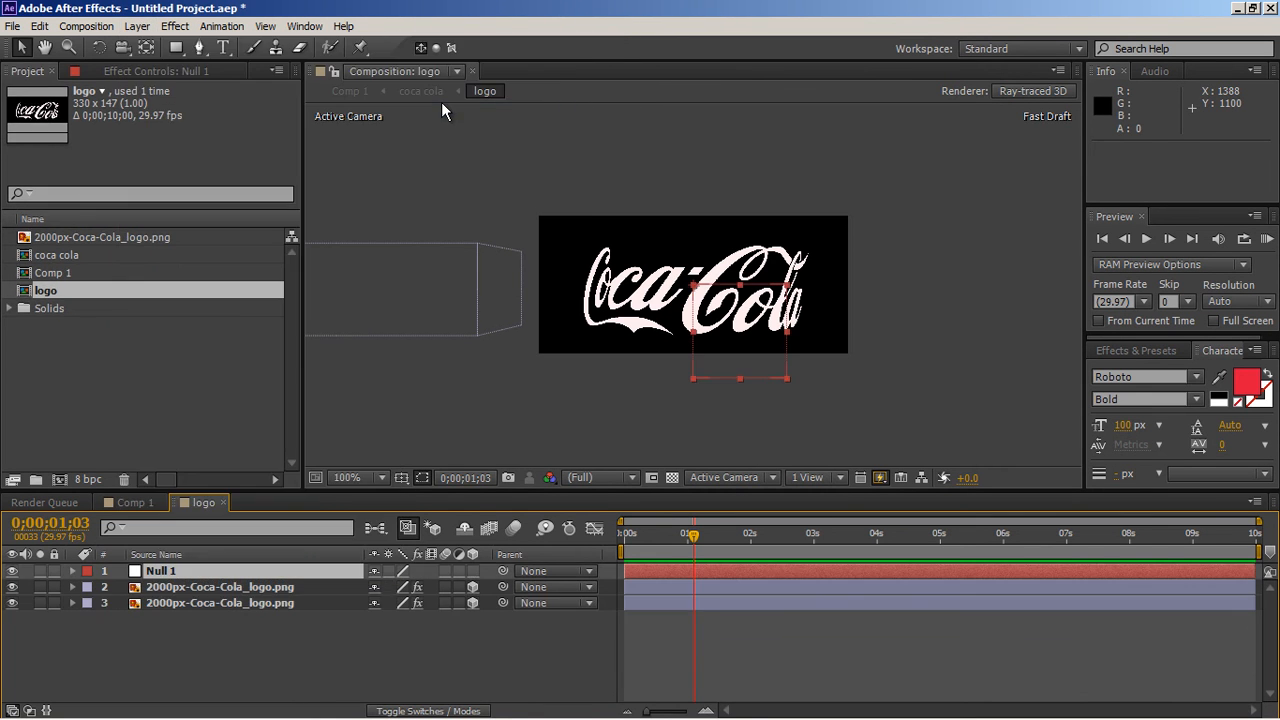
click(332, 590)
shift+click(340, 603)
drag(503, 587, 349, 567)
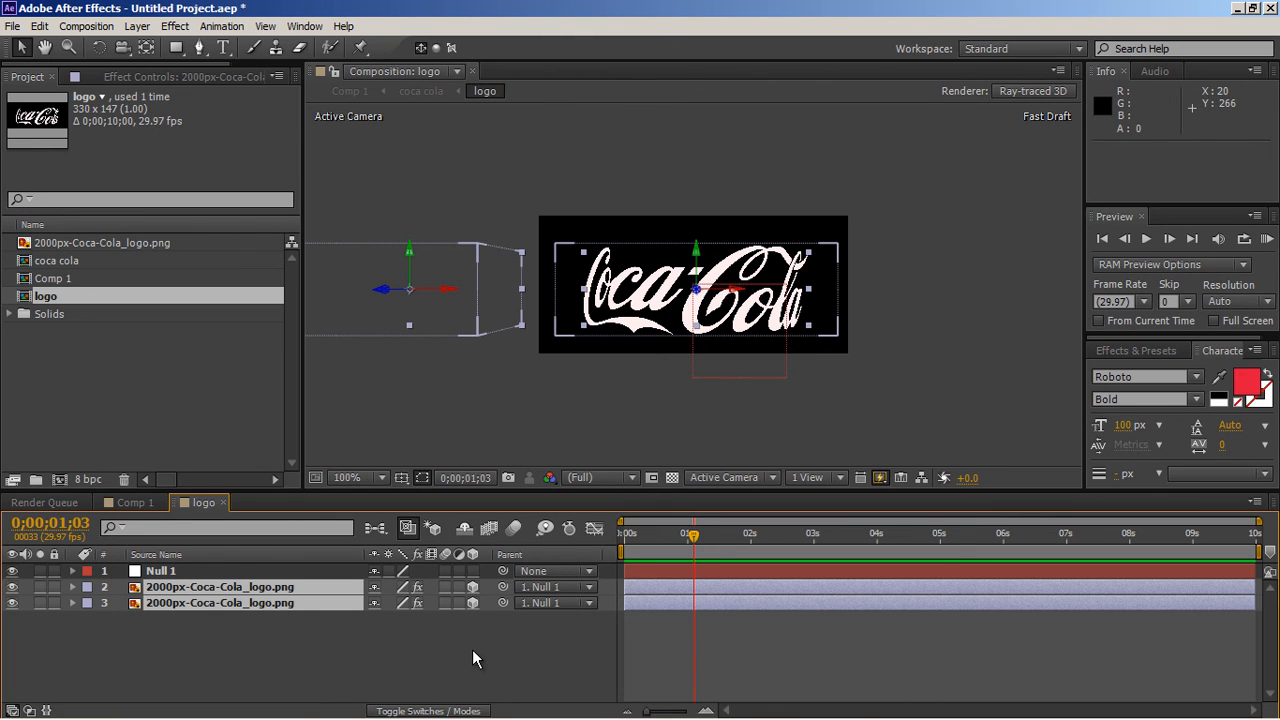
Step: Set a Position keyframe for Null 1 at the first frame
click(352, 567)
key(p)
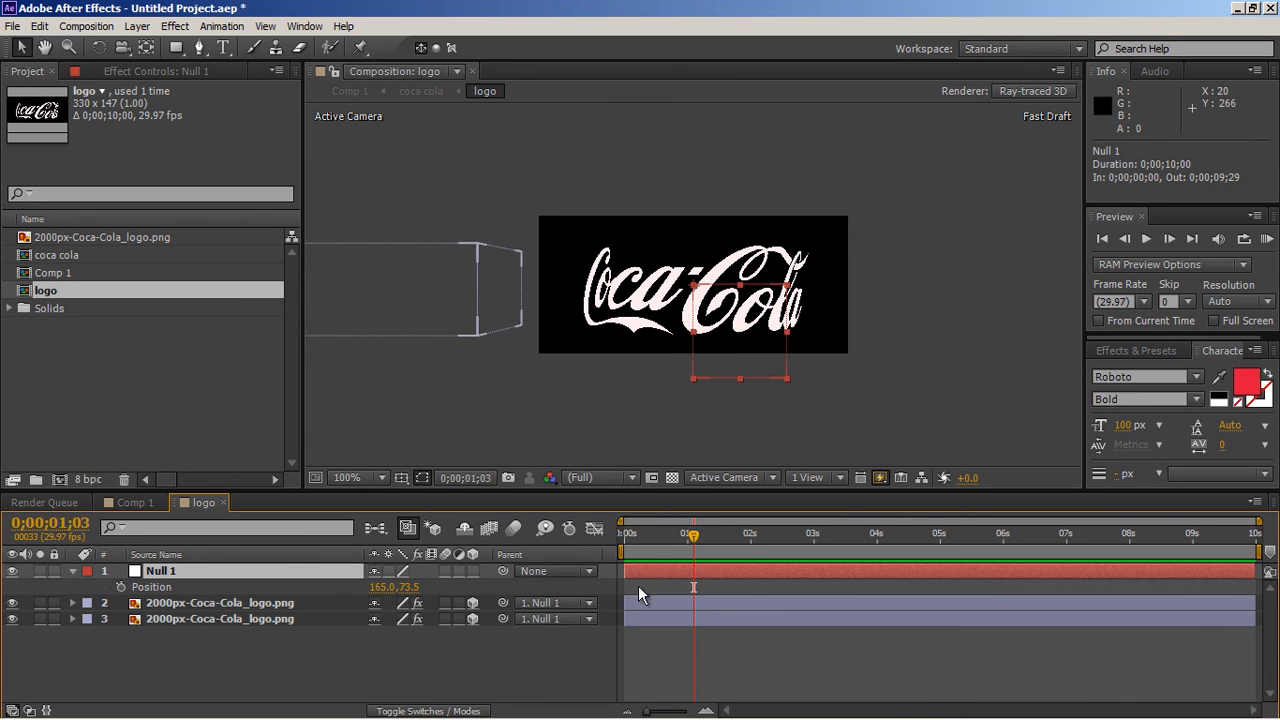
key(Home)
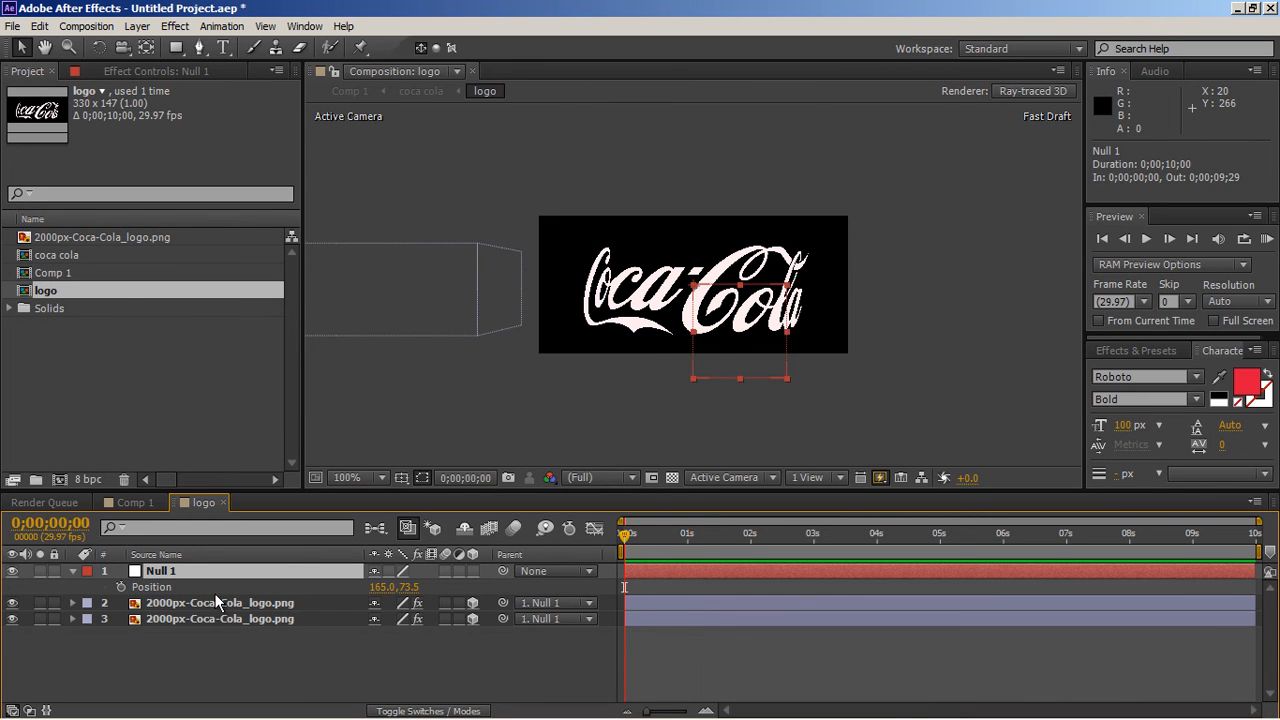
click(121, 588)
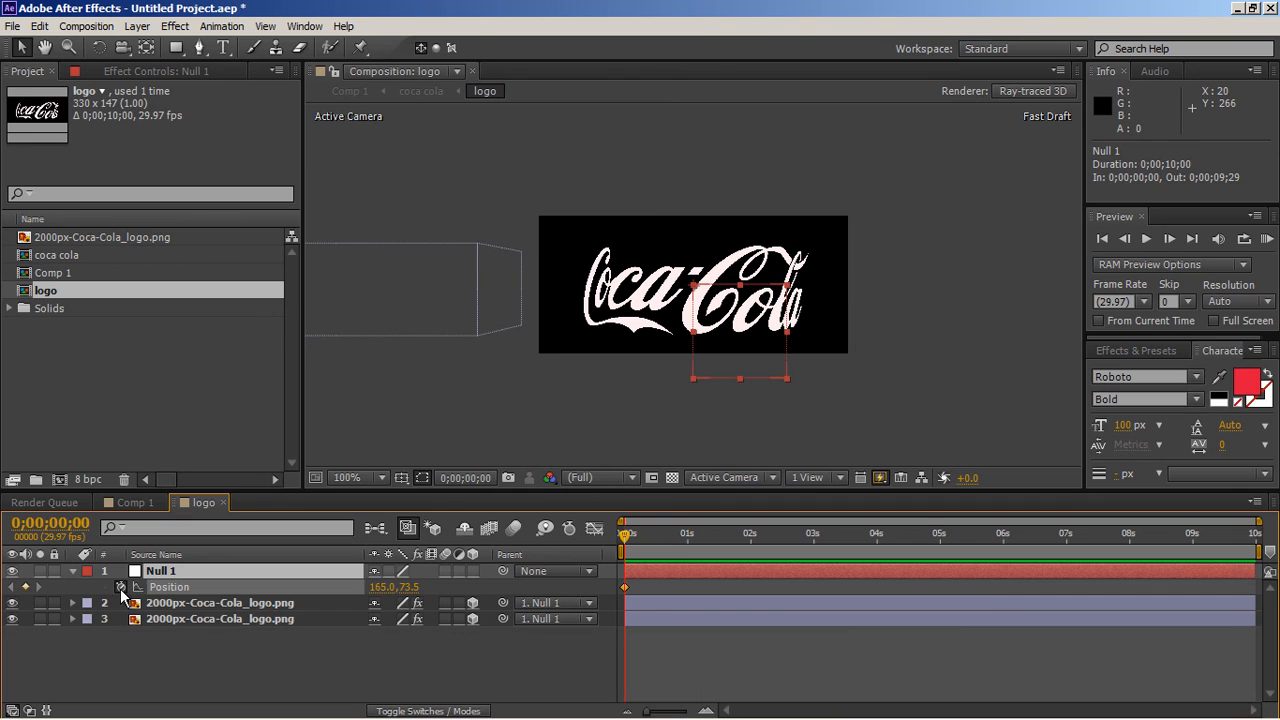
Step: Go to 1 second, show the rulers and place a vertical guide along the logo's left edge at 46 px
click(688, 548)
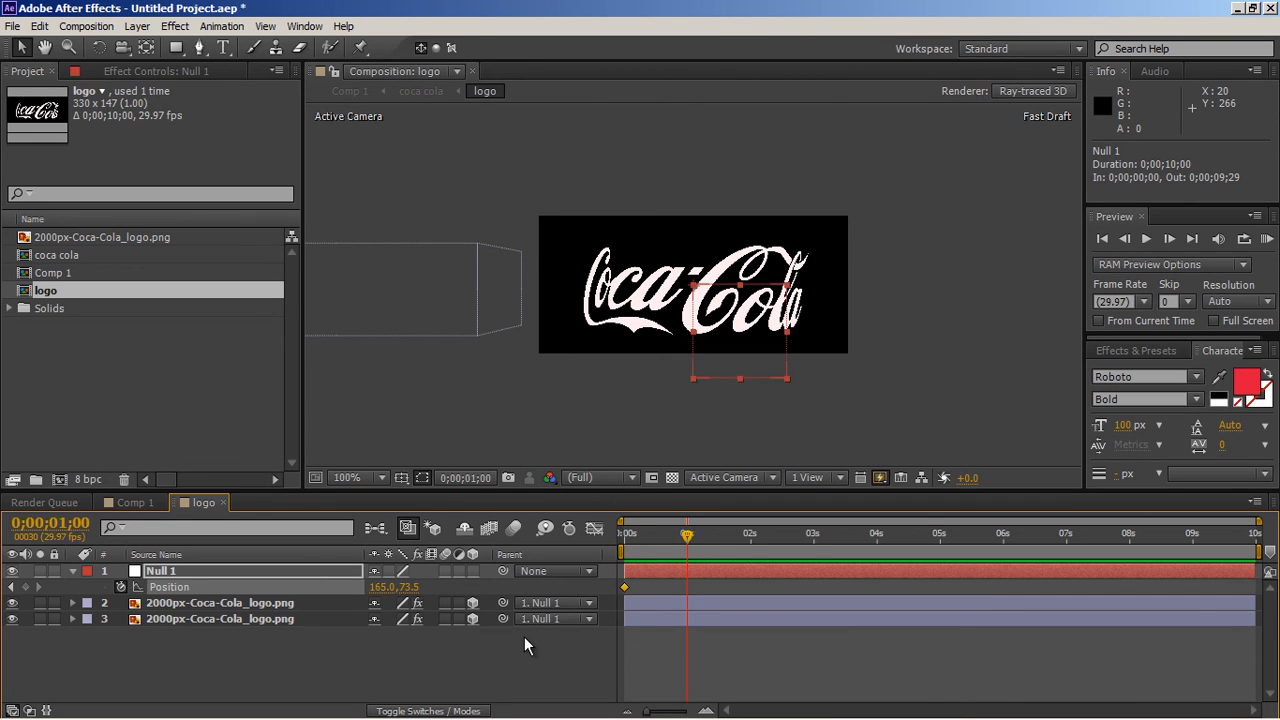
key(ctrl+r)
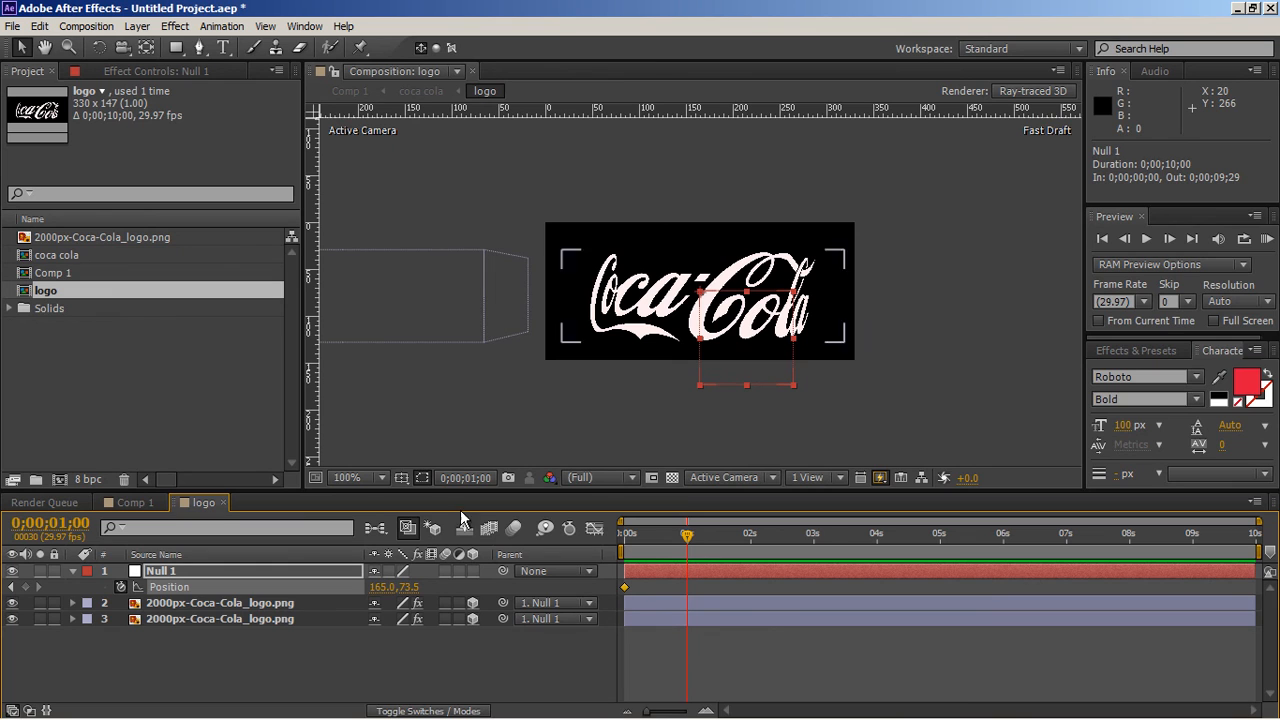
drag(314, 418, 588, 410)
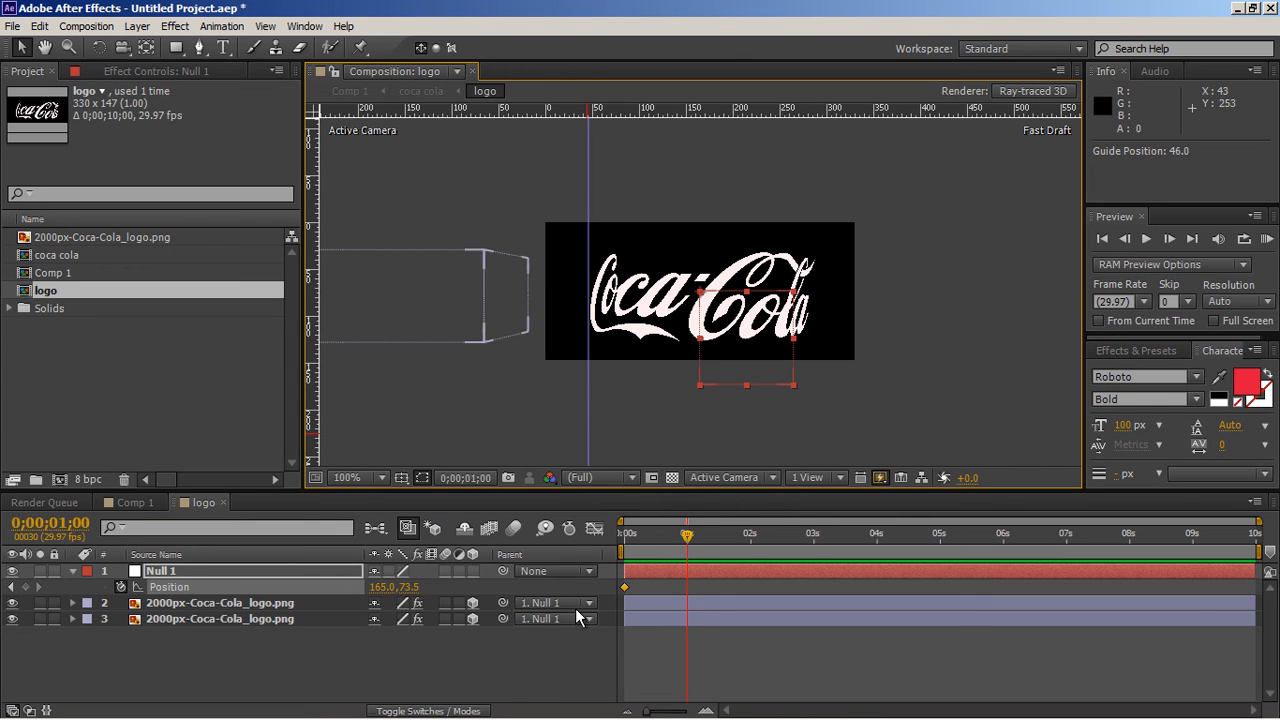
Step: Set Null 1's X position to 471 at 1 second to bring the logo copy to the guide, and remove the guide and rulers
drag(380, 595, 664, 586)
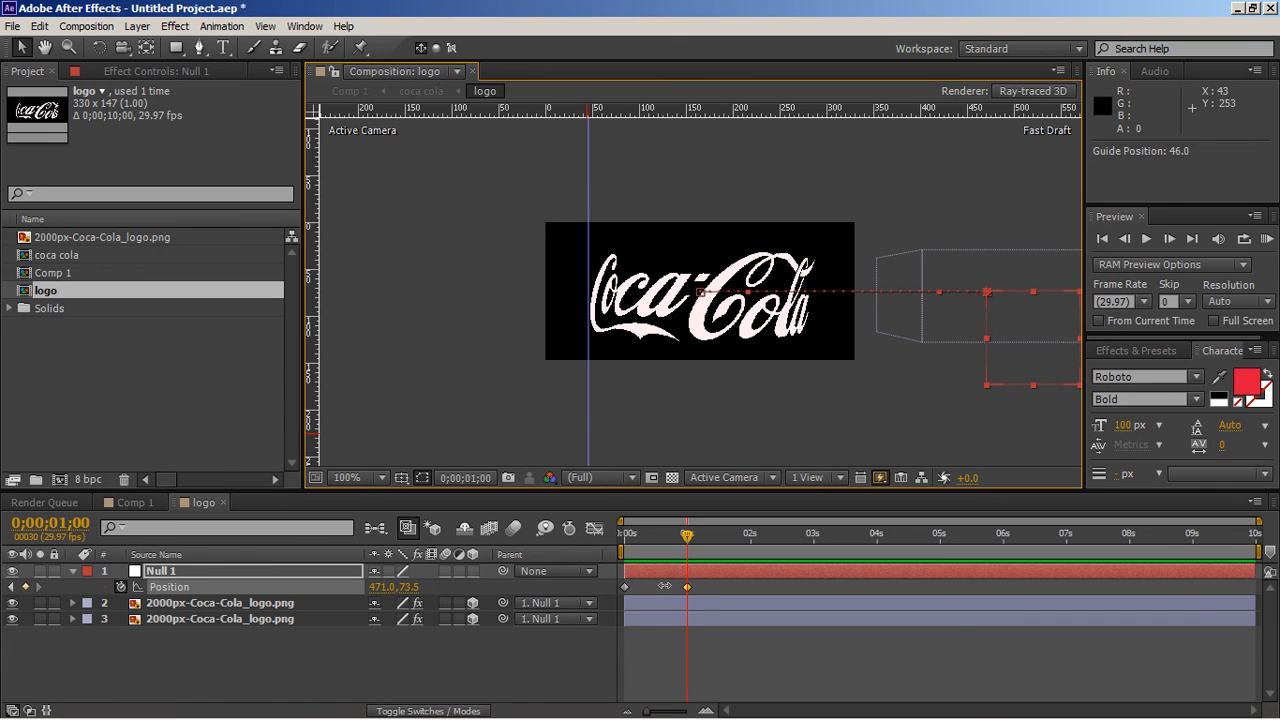
key(Right)
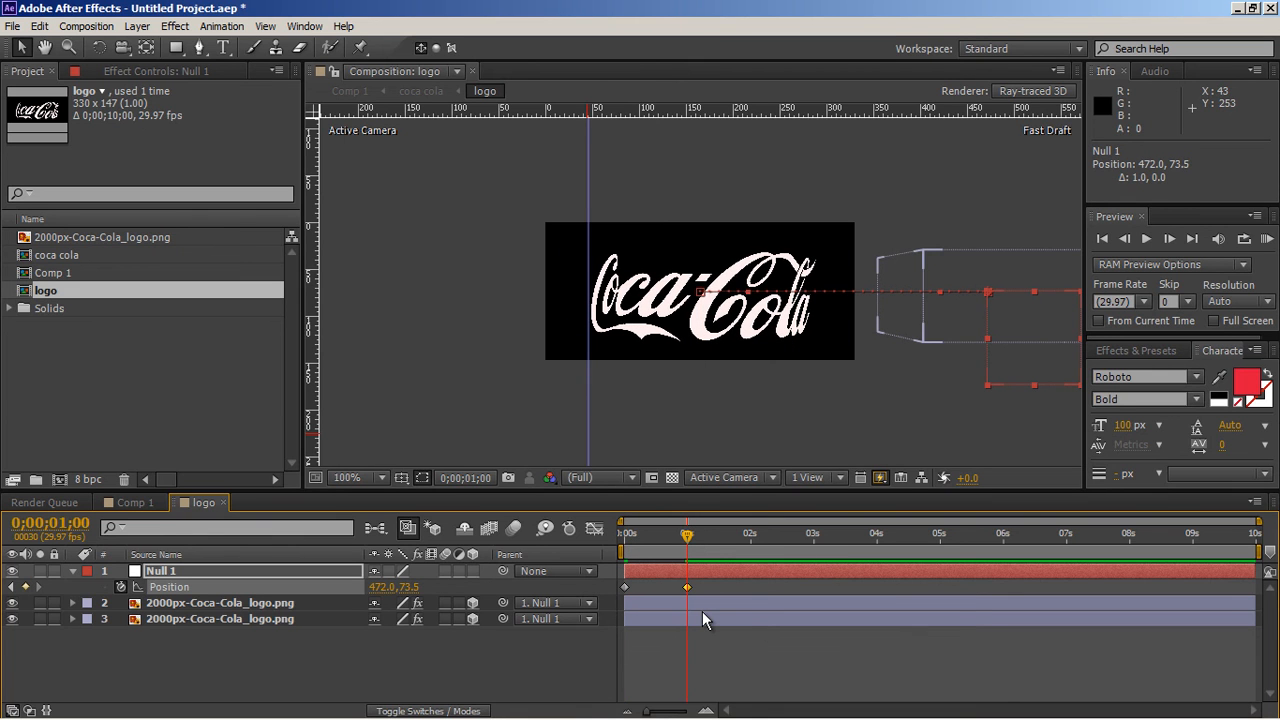
key(Left)
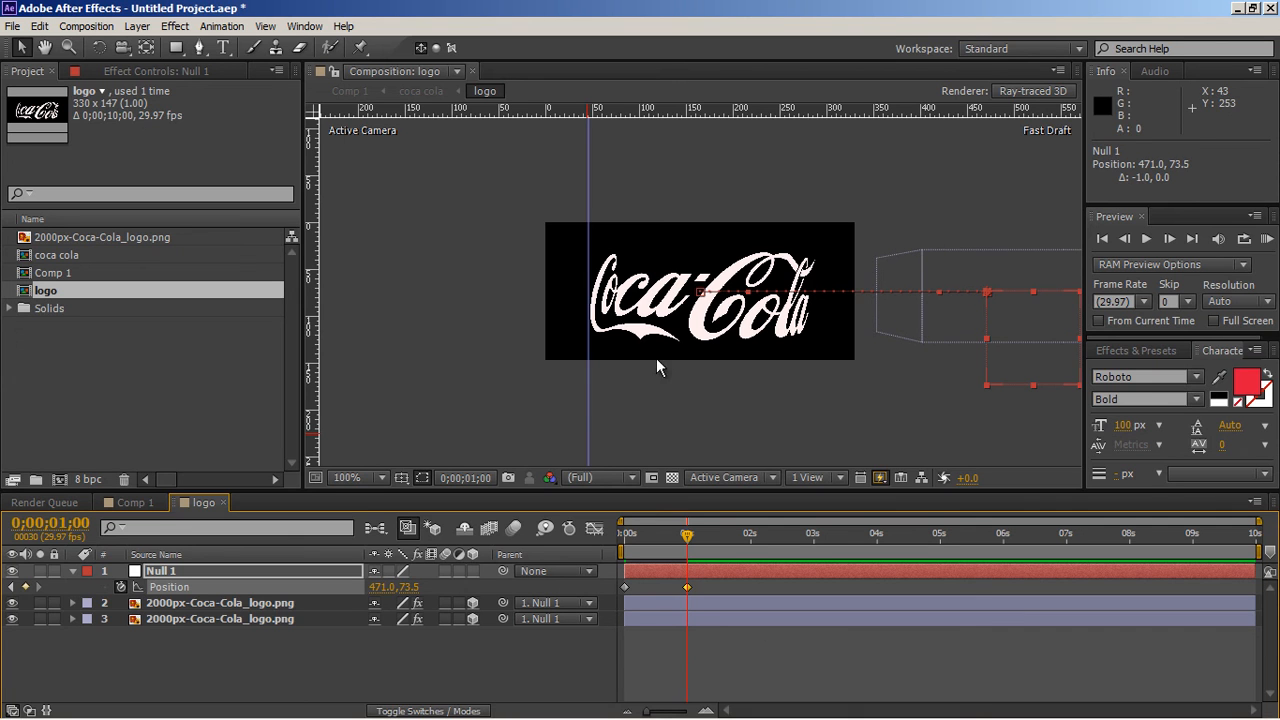
drag(590, 163, 194, 249)
key(ctrl+r)
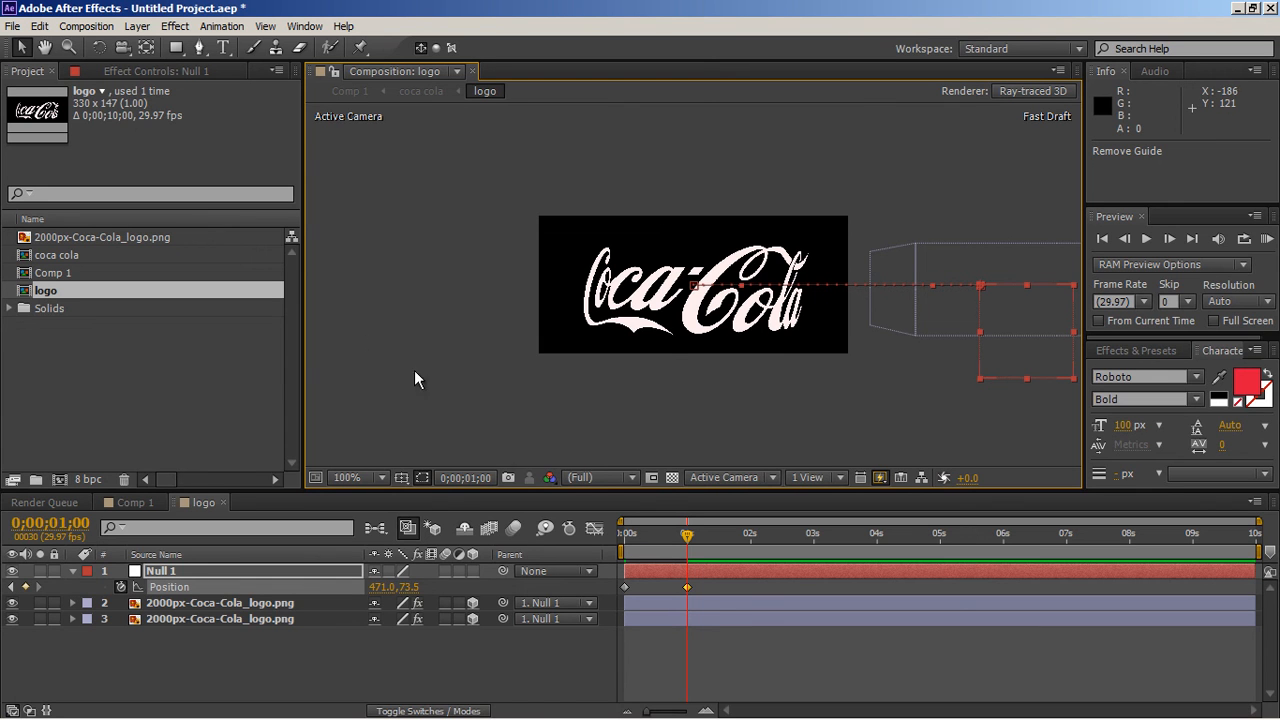
Step: Separate Null 1's Position into X and Y dimensions in the graph editor and remove the Y Position keyframes
click(594, 528)
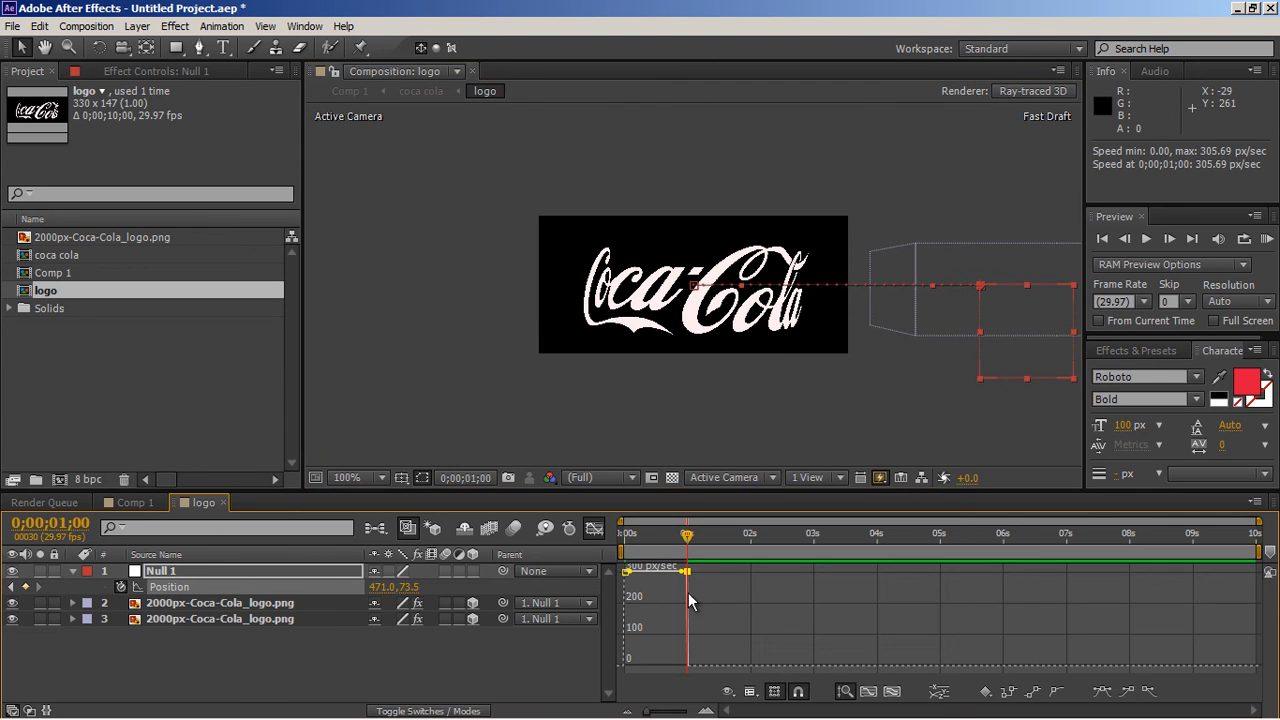
click(938, 690)
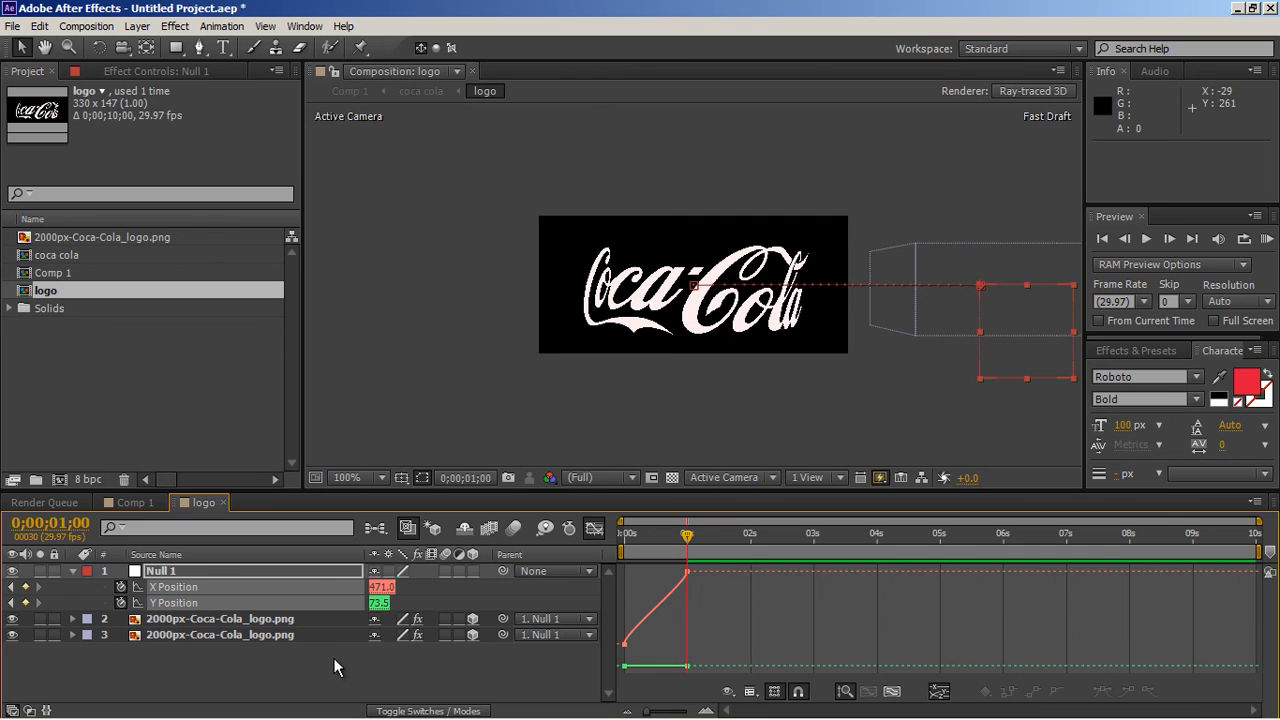
click(119, 602)
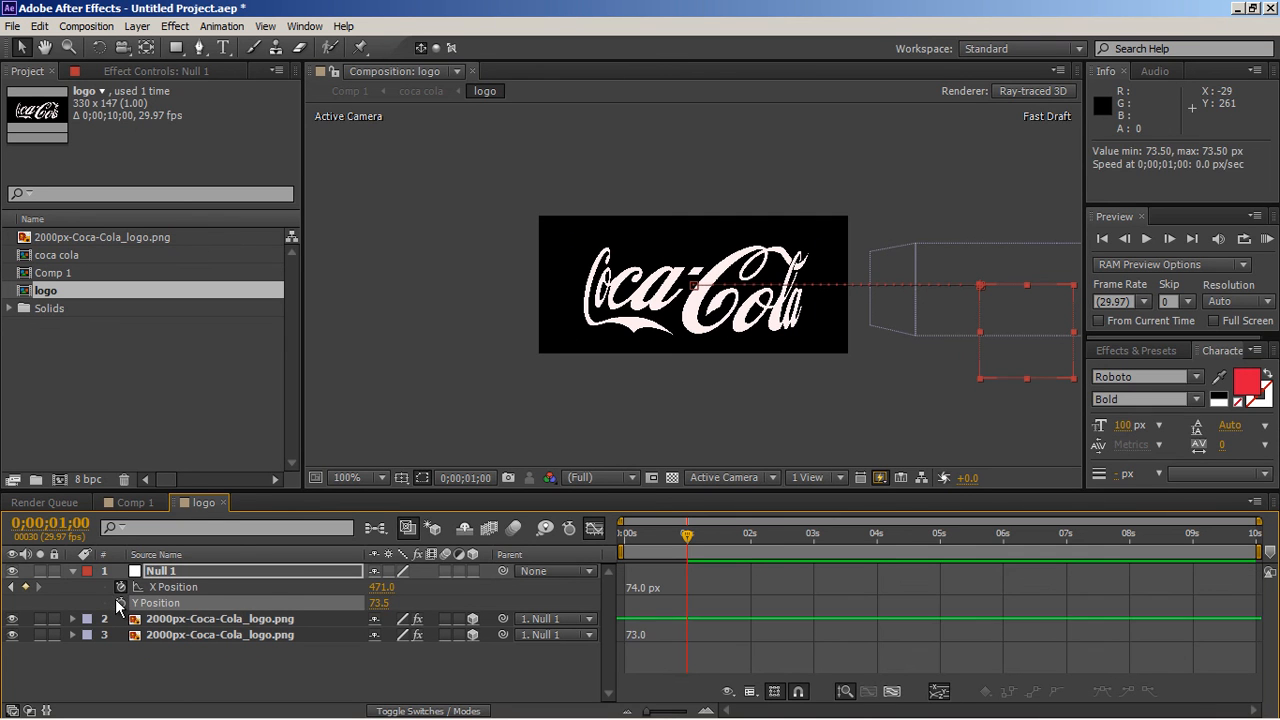
Step: Ease Null 1's X Position into its 1-second keyframe by stretching the incoming handle horizontally back to about frame 5, and preview the motion
click(291, 588)
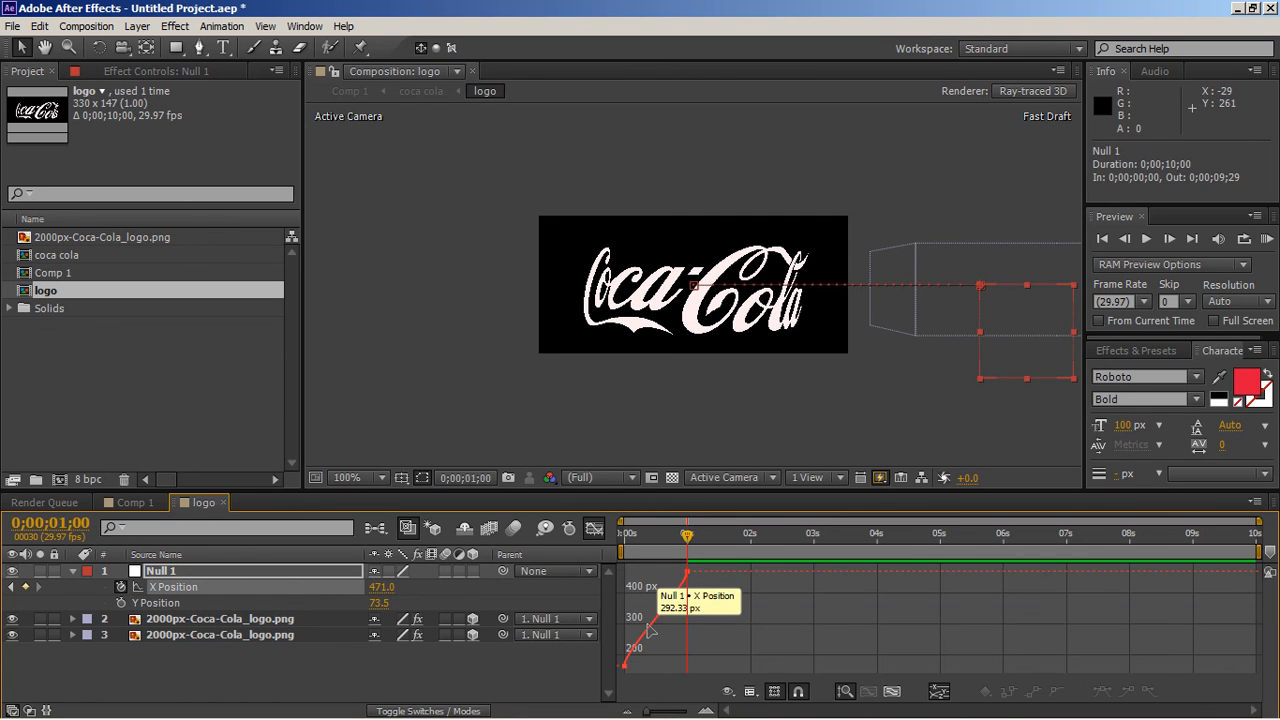
key(equal)
key(equal)
drag(729, 523, 667, 523)
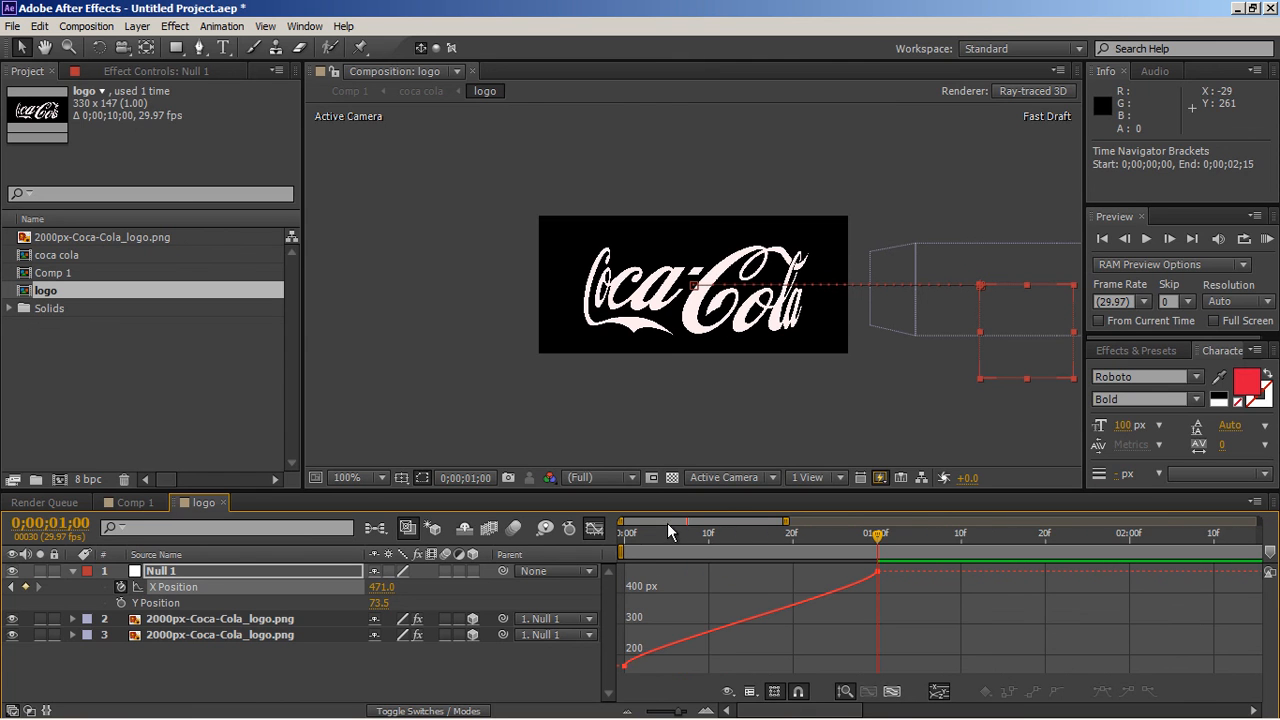
click(624, 665)
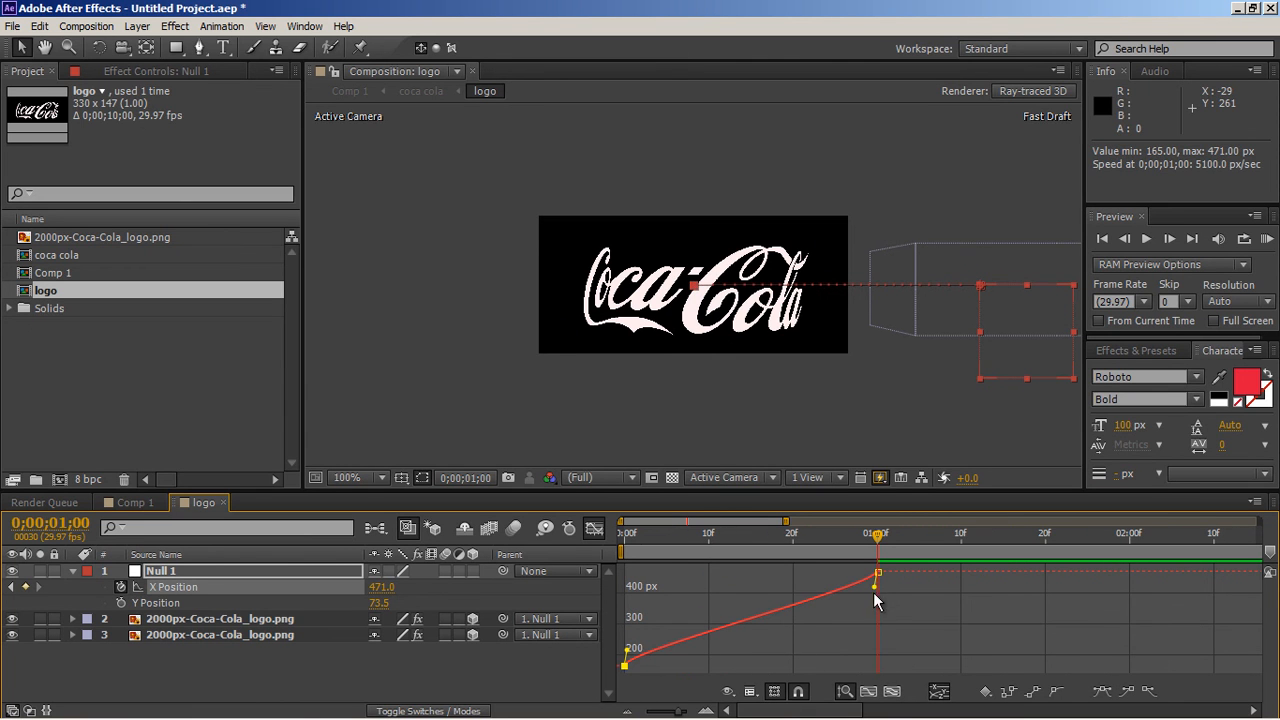
drag(876, 584, 667, 577)
click(824, 623)
click(627, 545)
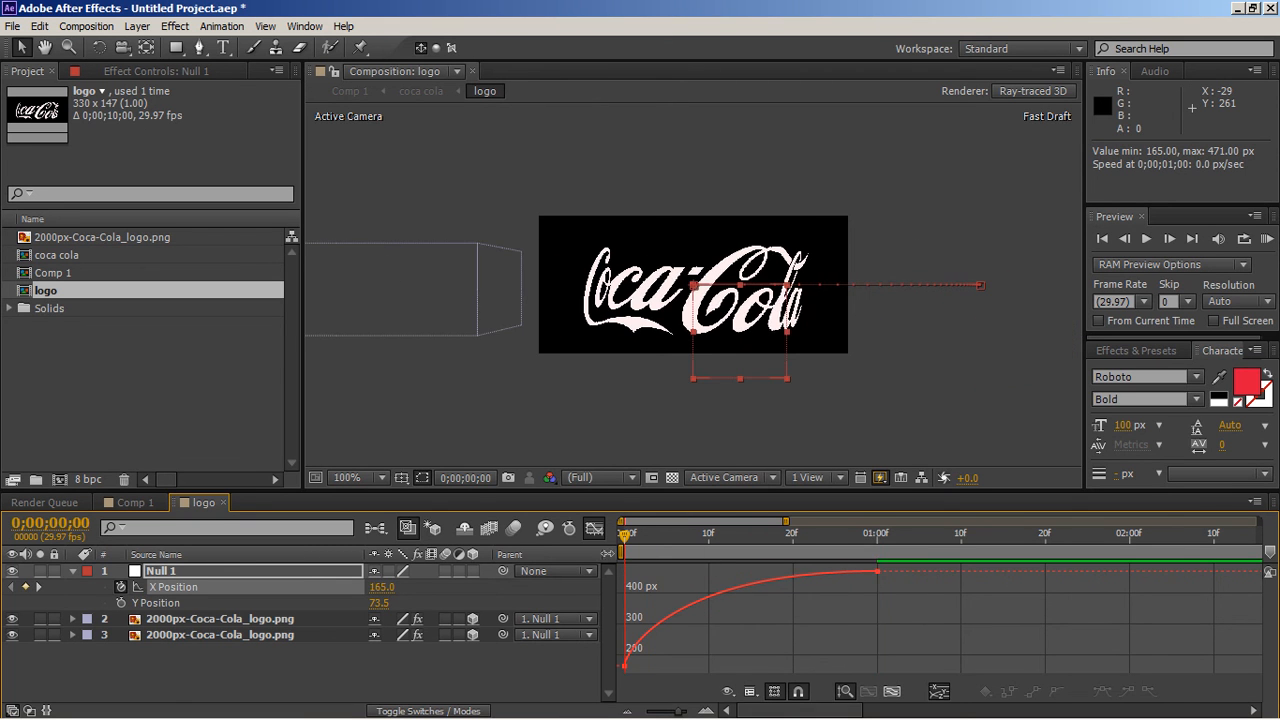
key(space)
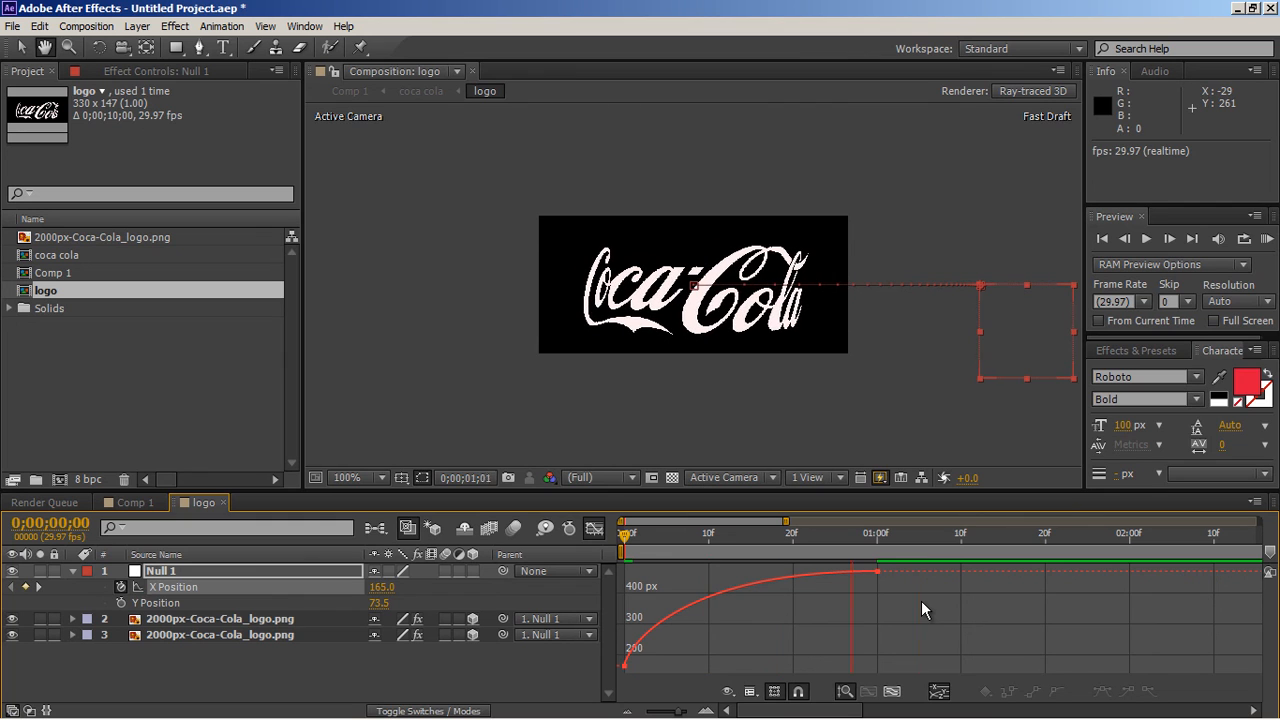
Step: Return to the first frame of Comp 1 and set its fast preview mode to Adaptive Resolution
click(133, 503)
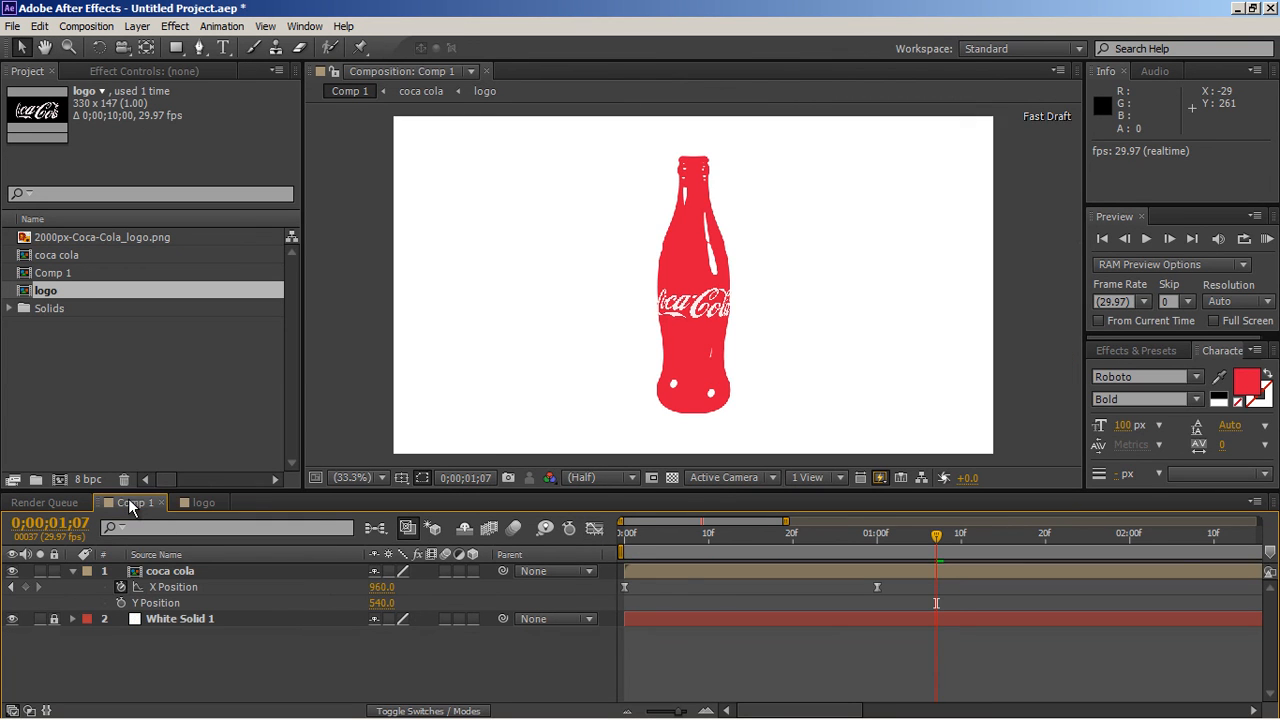
click(621, 543)
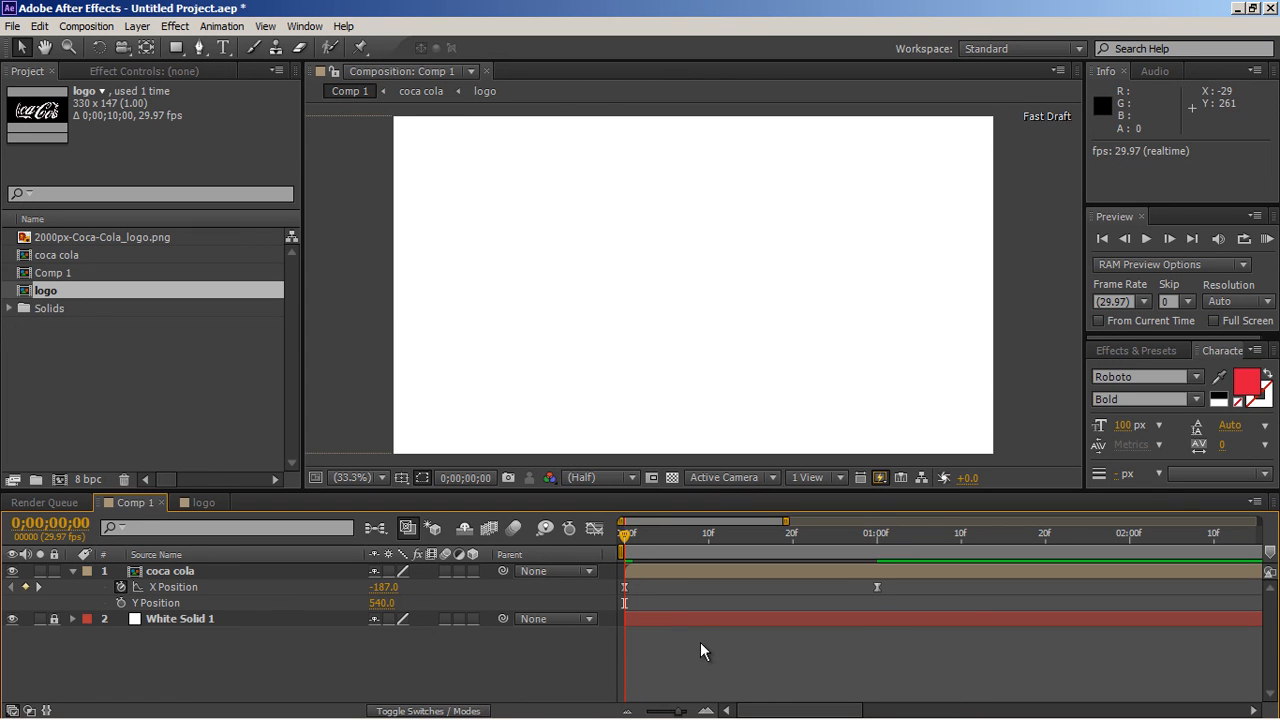
click(876, 482)
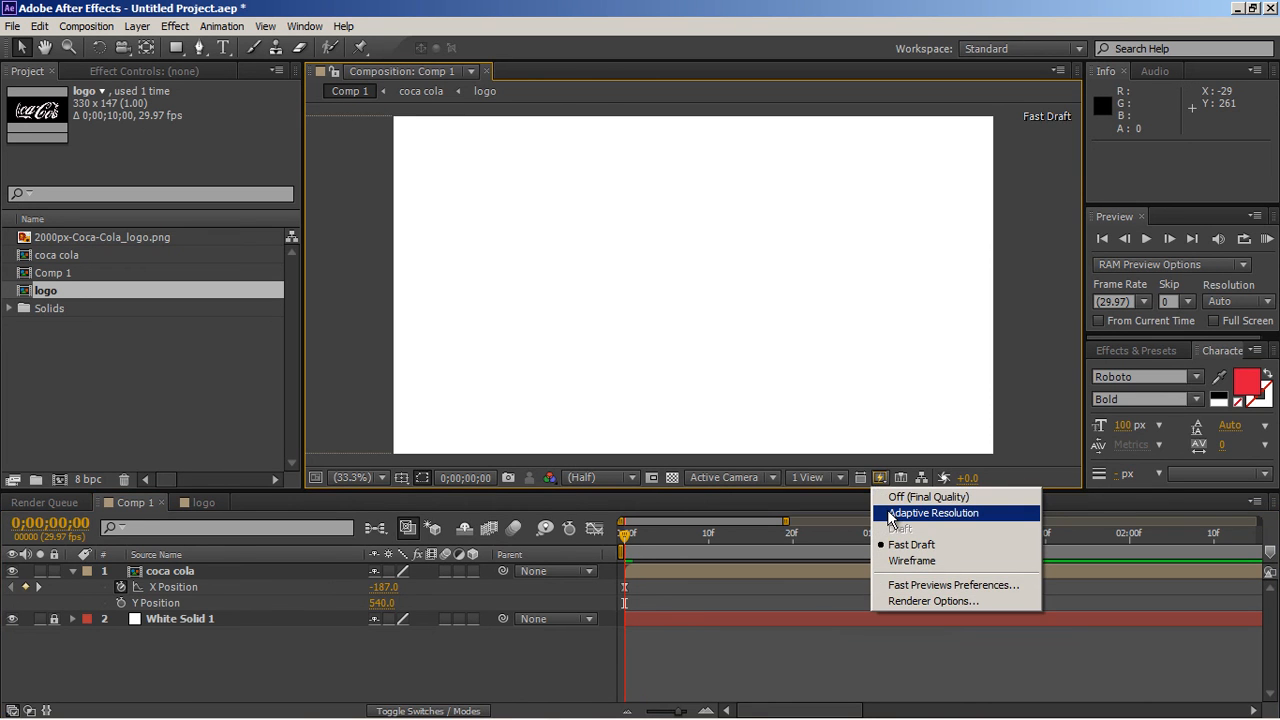
click(900, 513)
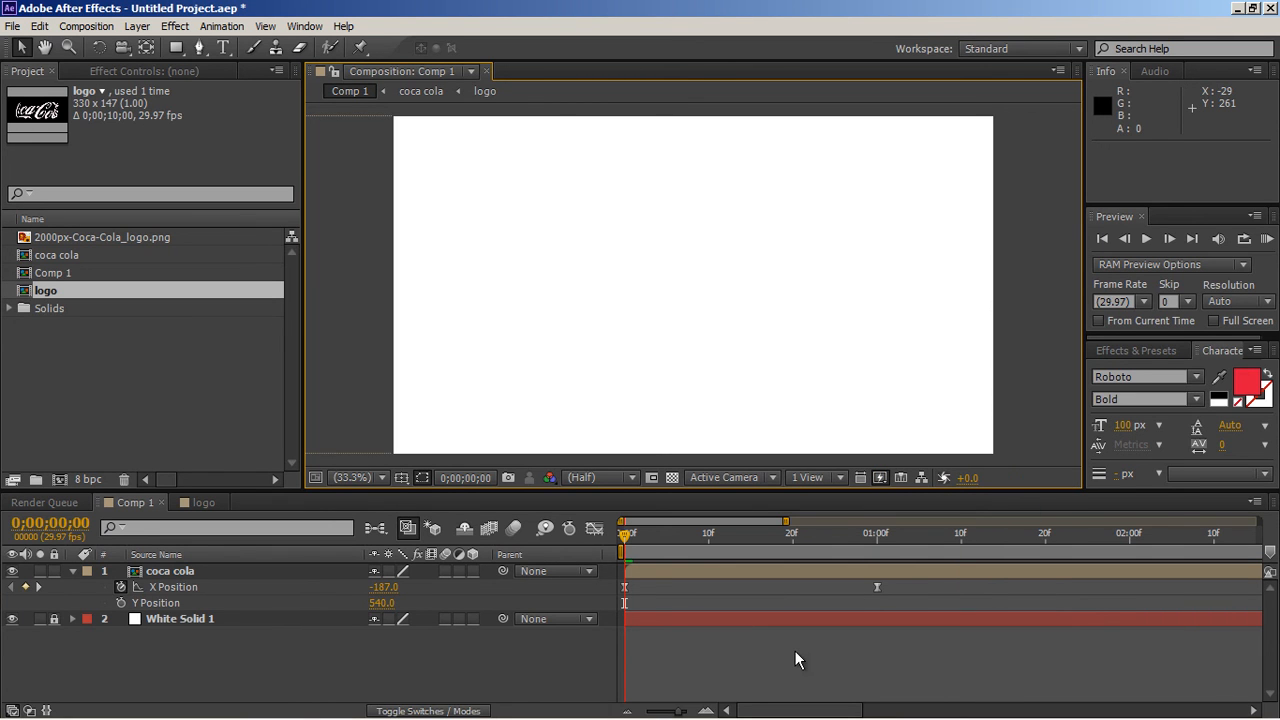
Step: Play Comp 1 repeatedly from the first frame to review the logo wrapping around the bottle as it slides in
key(space)
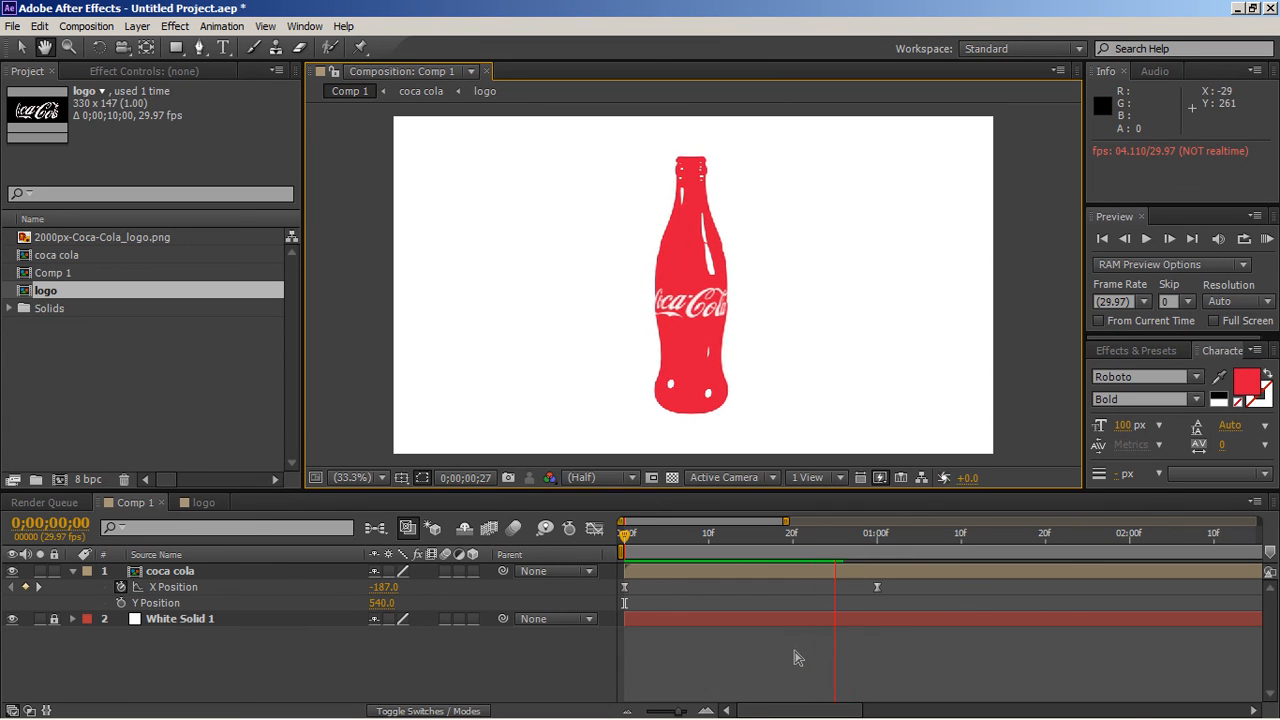
drag(680, 537, 619, 542)
key(space)
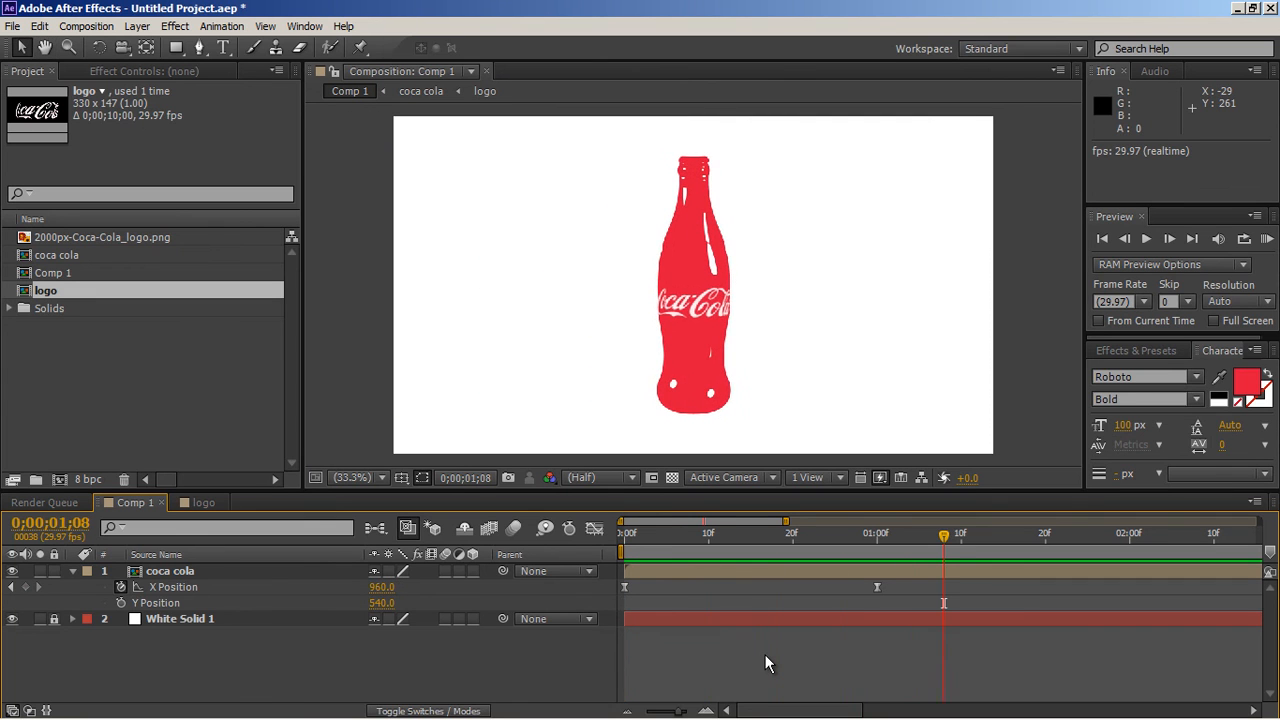
drag(656, 546, 617, 542)
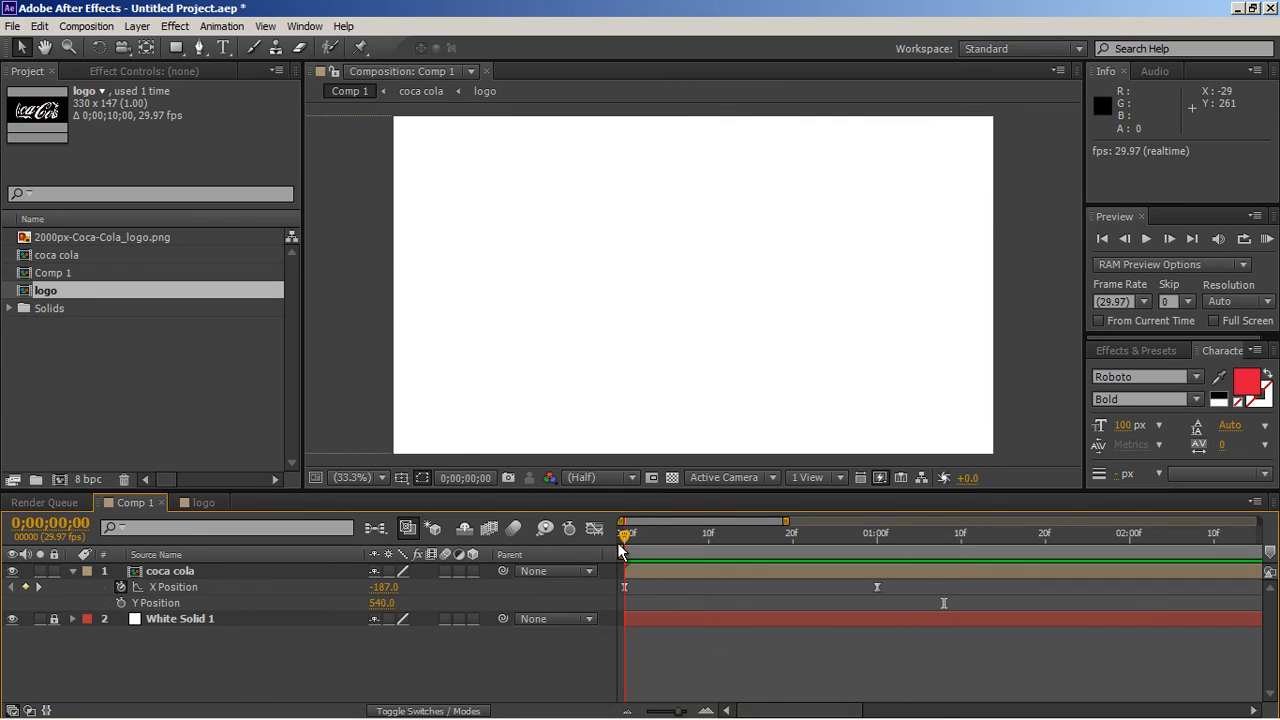
key(space)
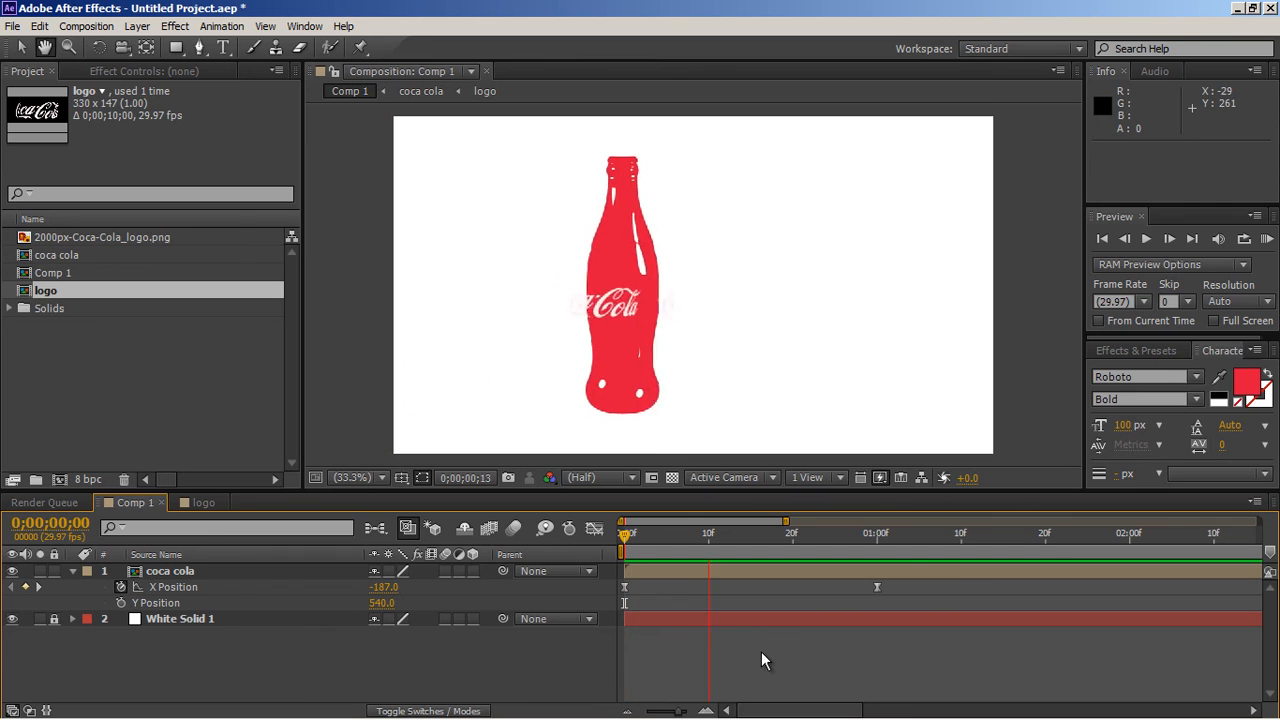
drag(643, 543, 617, 541)
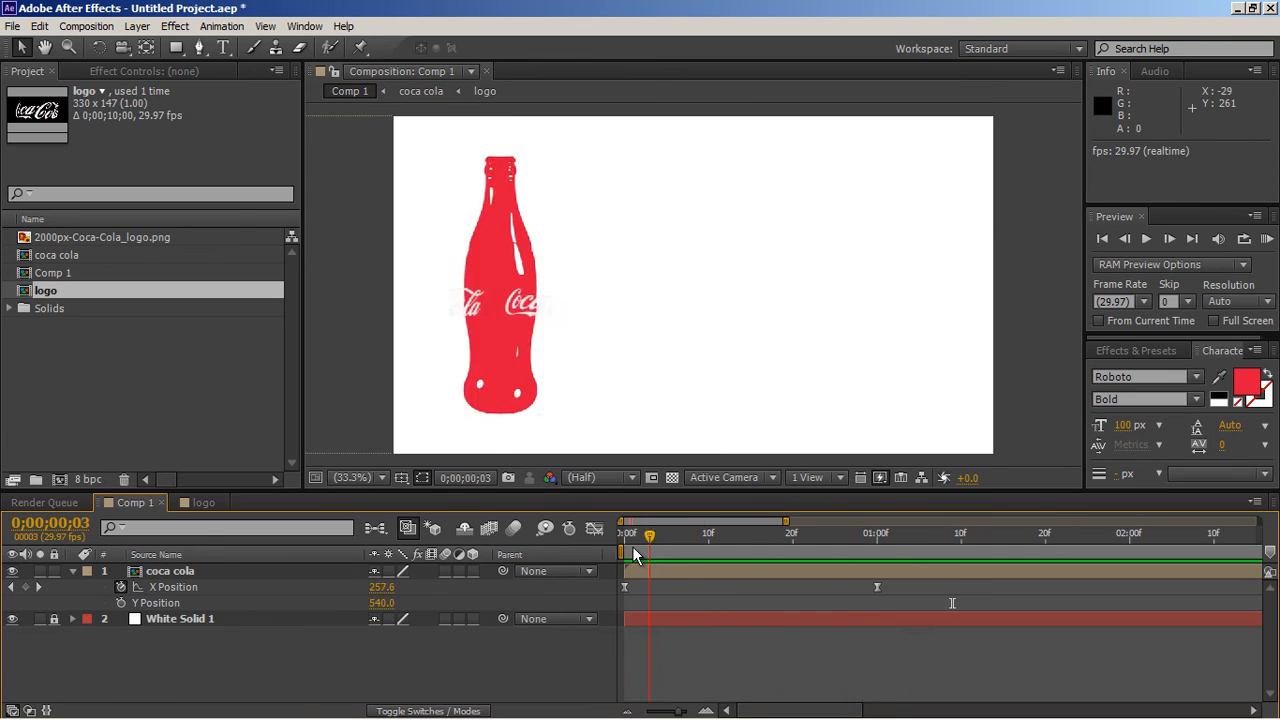
key(space)
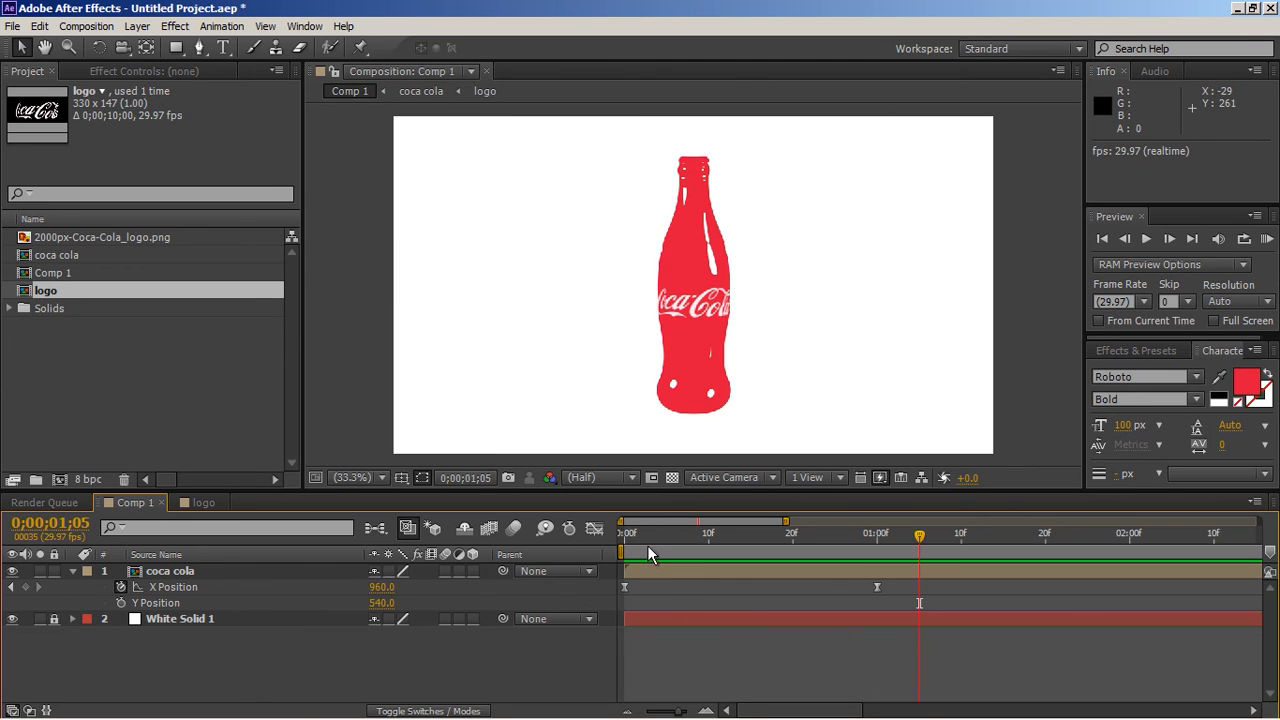
drag(650, 543, 618, 543)
key(space)
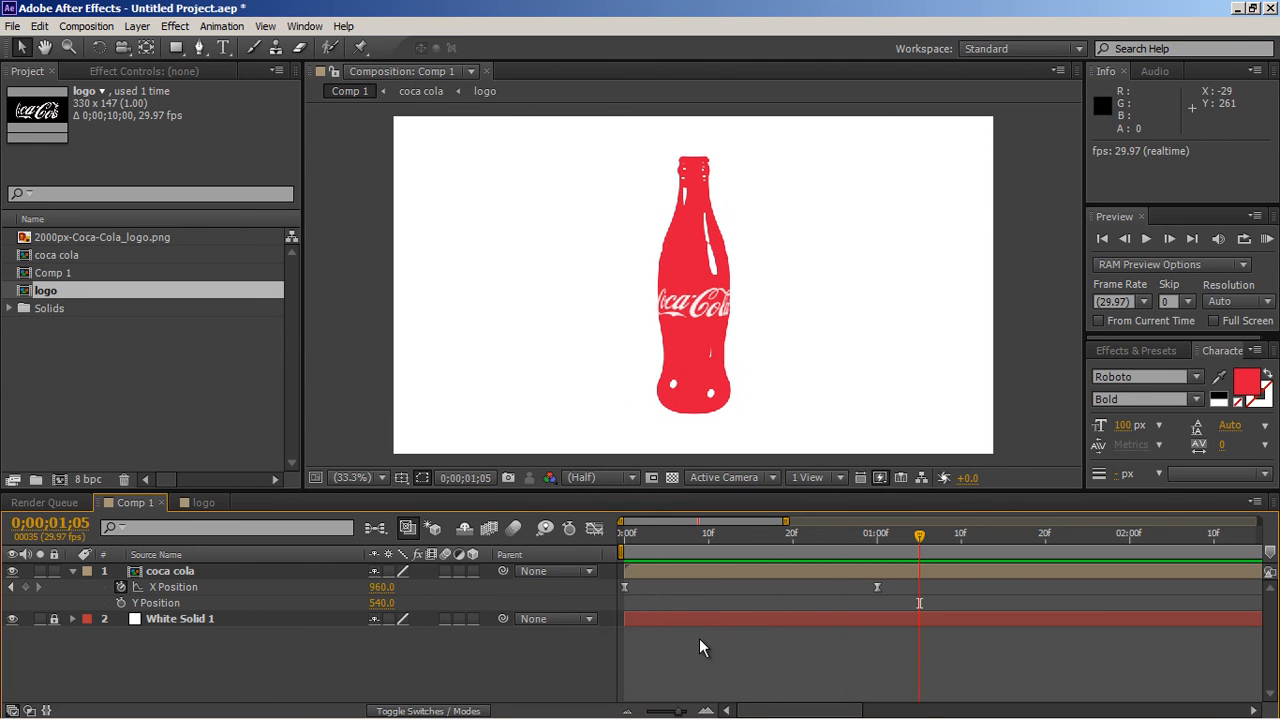